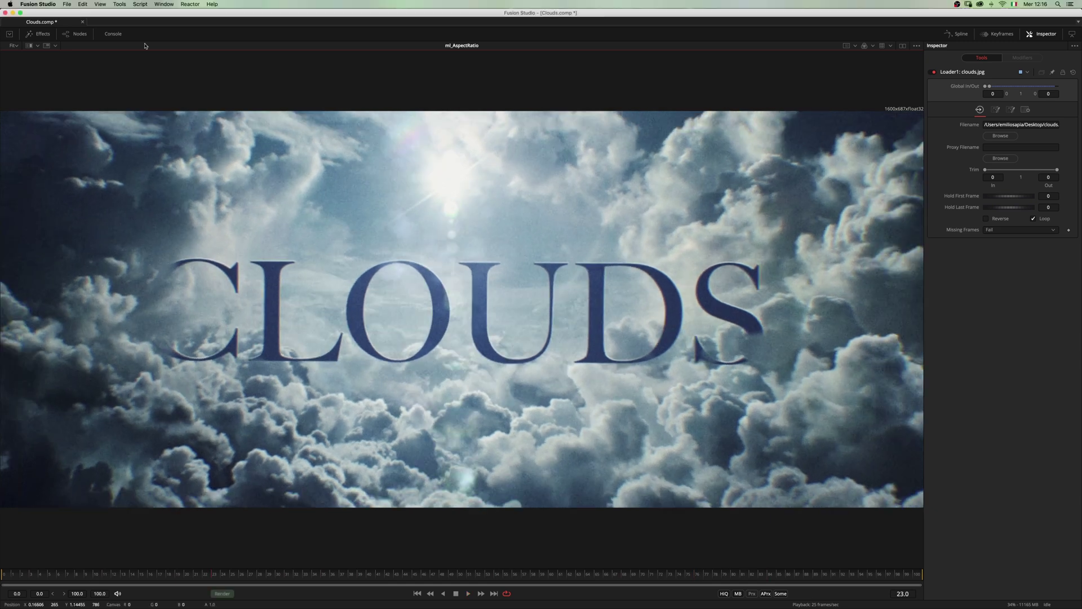
- Create a new composition and save its frame format preferences with 16 bit float per channel color depth
{"action": "double_click", "coordinate": [117, 23]}
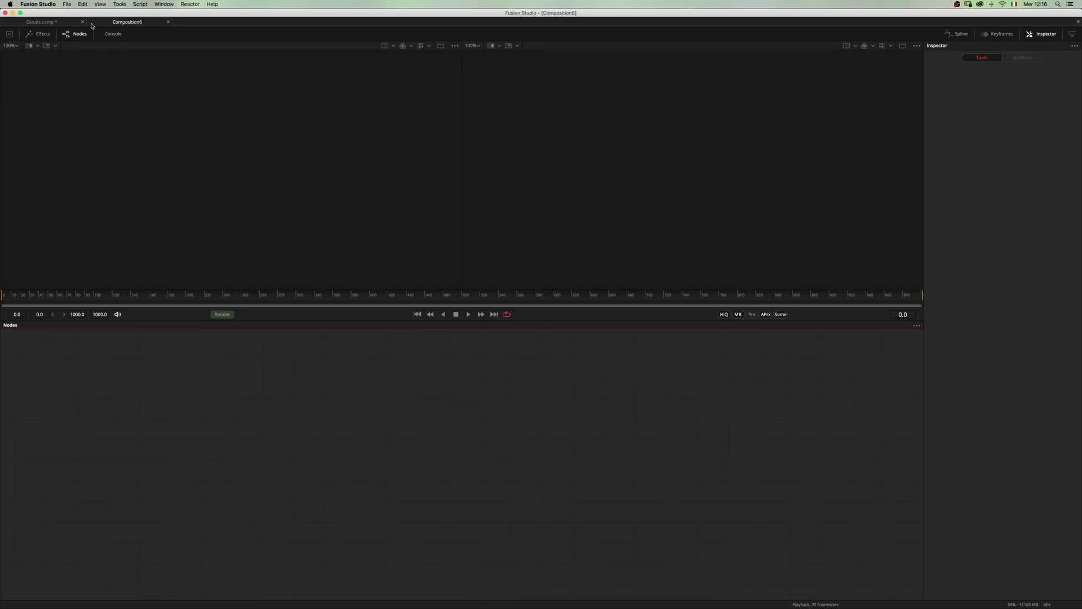
{"action": "left_click", "coordinate": [38, 4]}
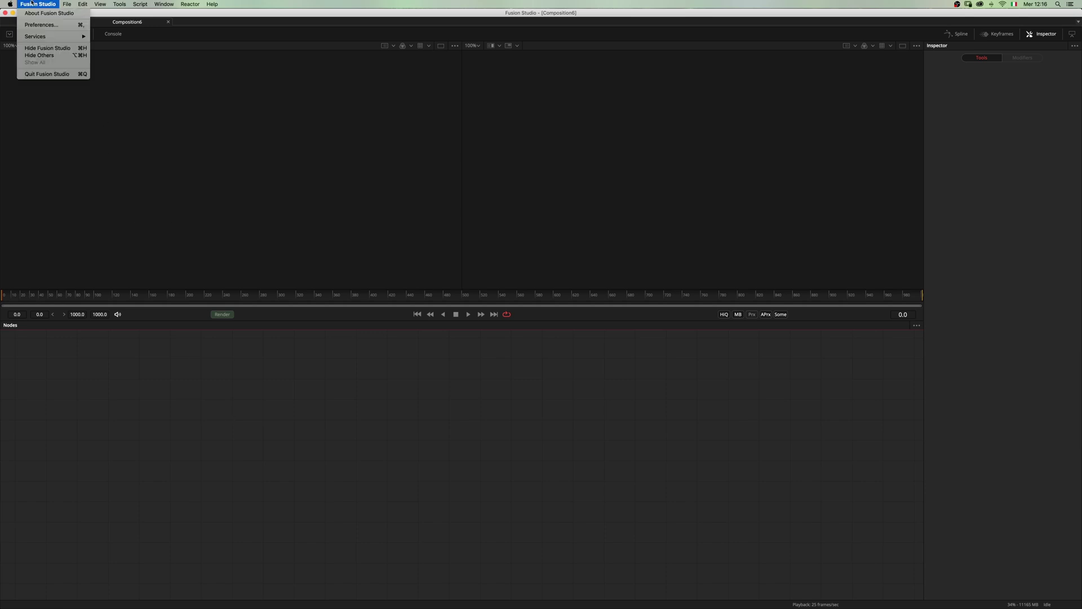
{"action": "left_click", "coordinate": [40, 26]}
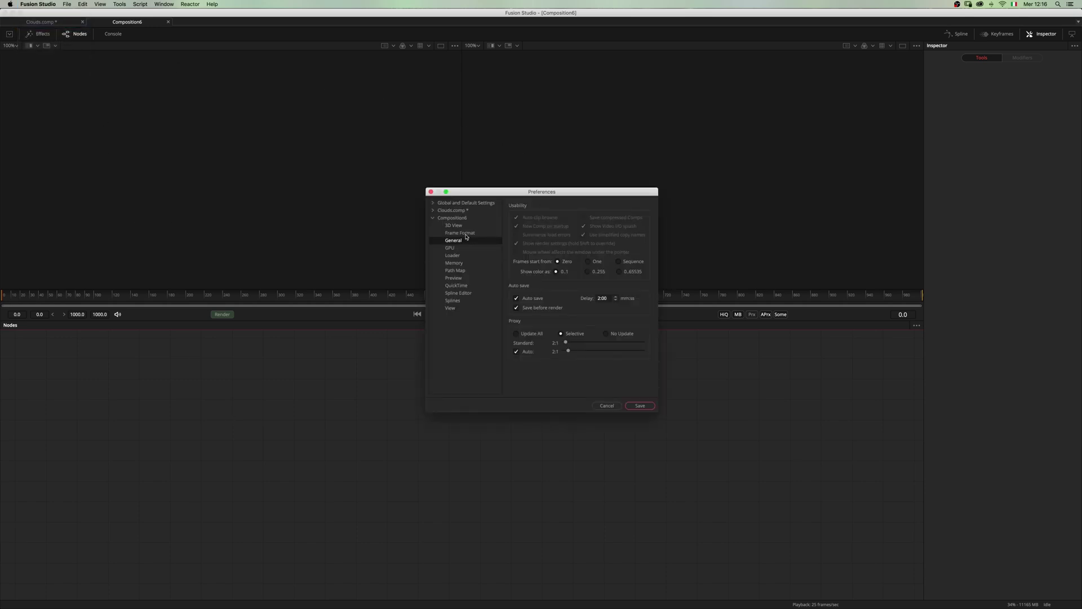
{"action": "left_click", "coordinate": [465, 234]}
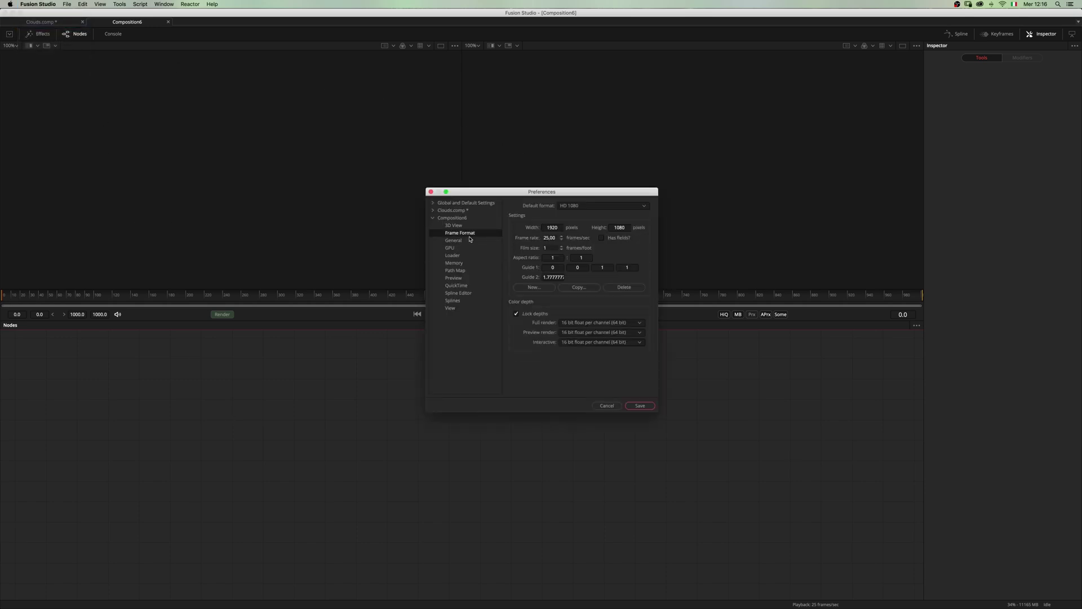
{"action": "left_click", "coordinate": [641, 323]}
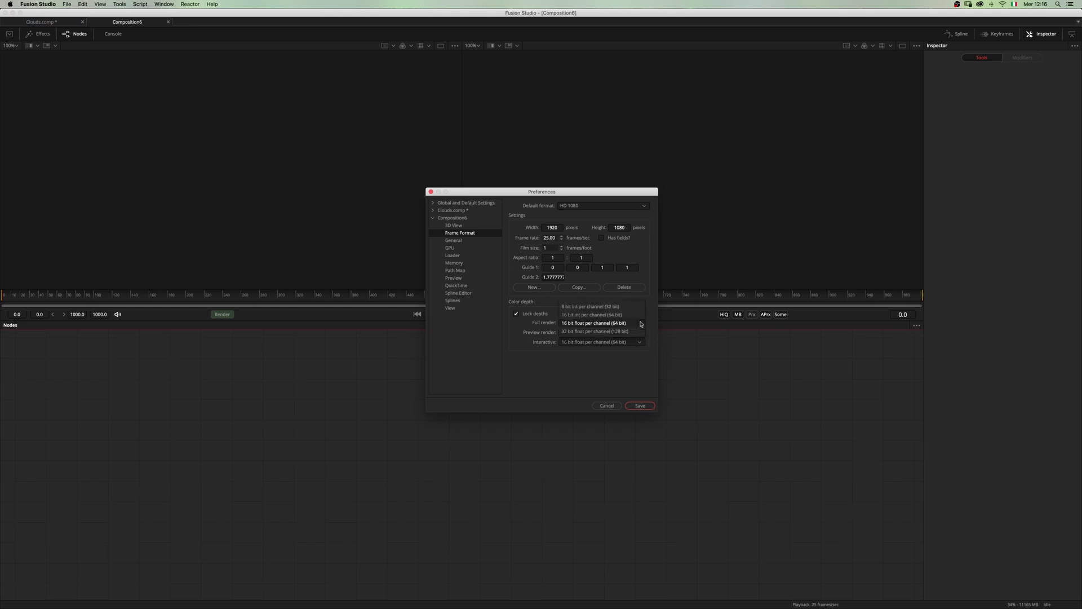
{"action": "left_click", "coordinate": [599, 372]}
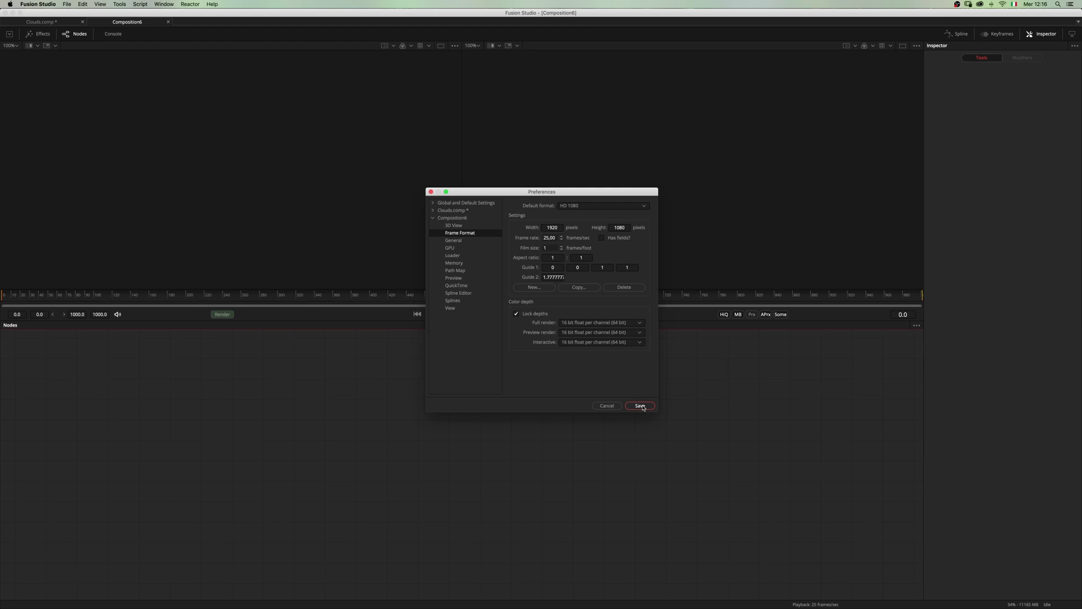
{"action": "left_click", "coordinate": [640, 406]}
- Paste the clouds.jpg loader into the node graph and display it in the second viewer
{"action": "key", "text": "super+v"}
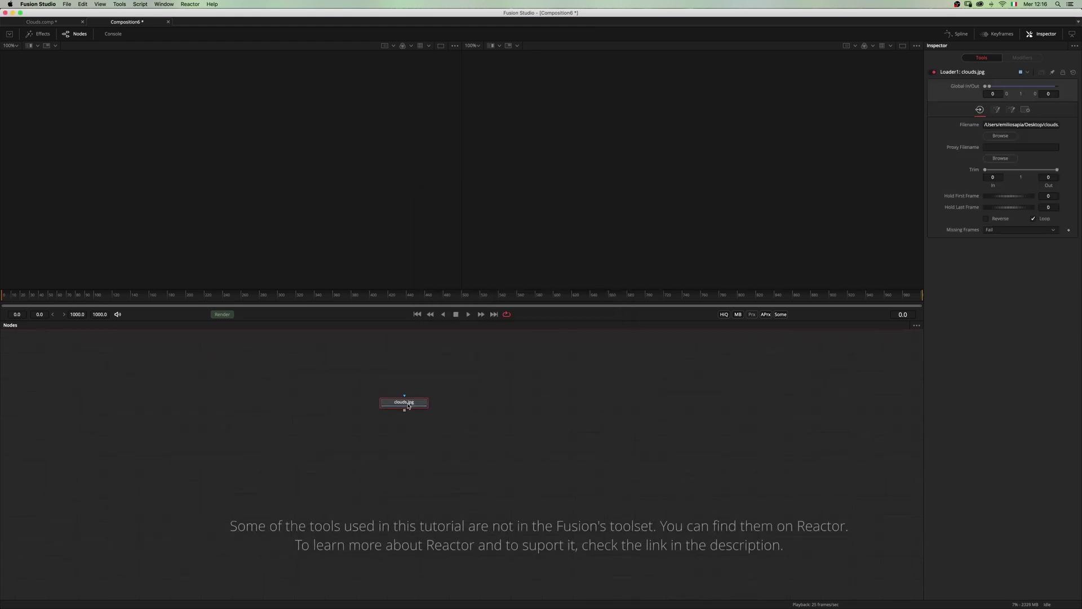
{"action": "left_click_drag", "start_coordinate": [417, 405], "coordinate": [578, 208]}
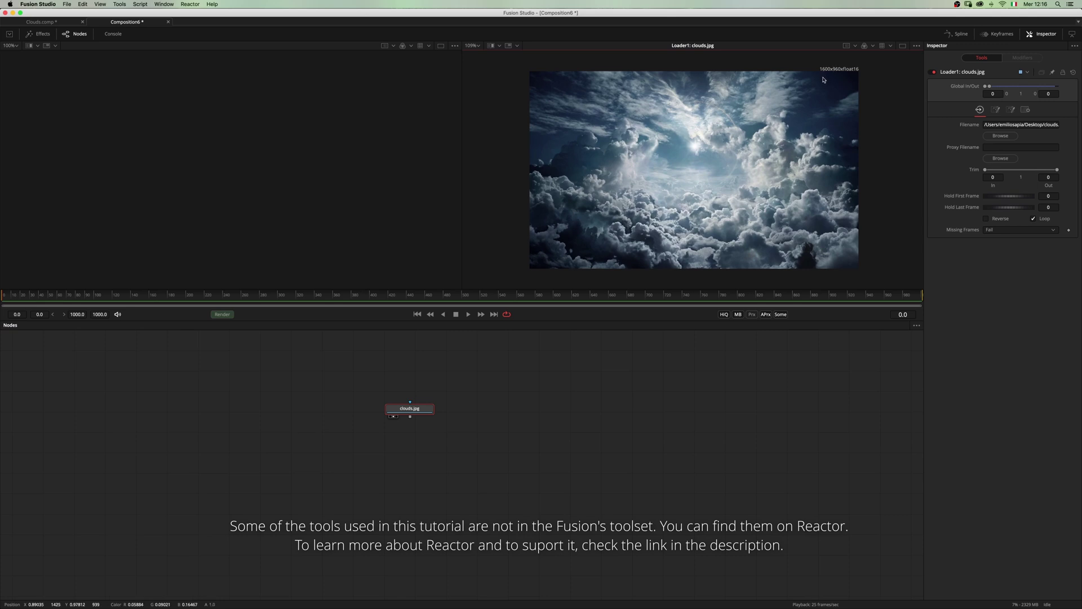
{"action": "left_click_drag", "start_coordinate": [420, 410], "coordinate": [433, 393]}
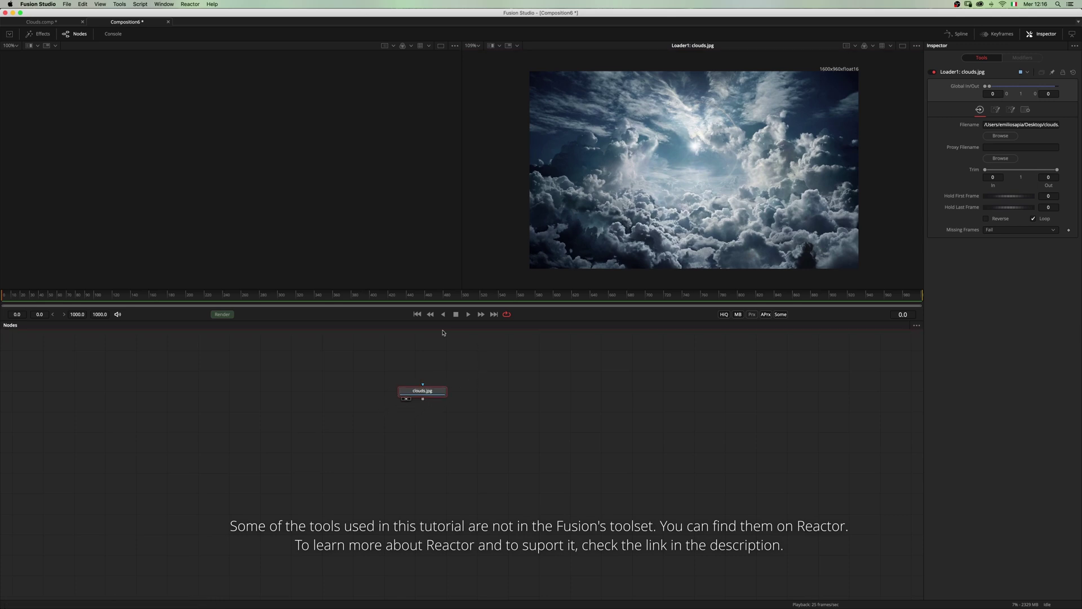
- Add a Letterbox node below the clouds.jpg loader and display it in the second viewer
{"action": "key", "text": "shift+space"}
{"action": "type", "text": "lettr"}
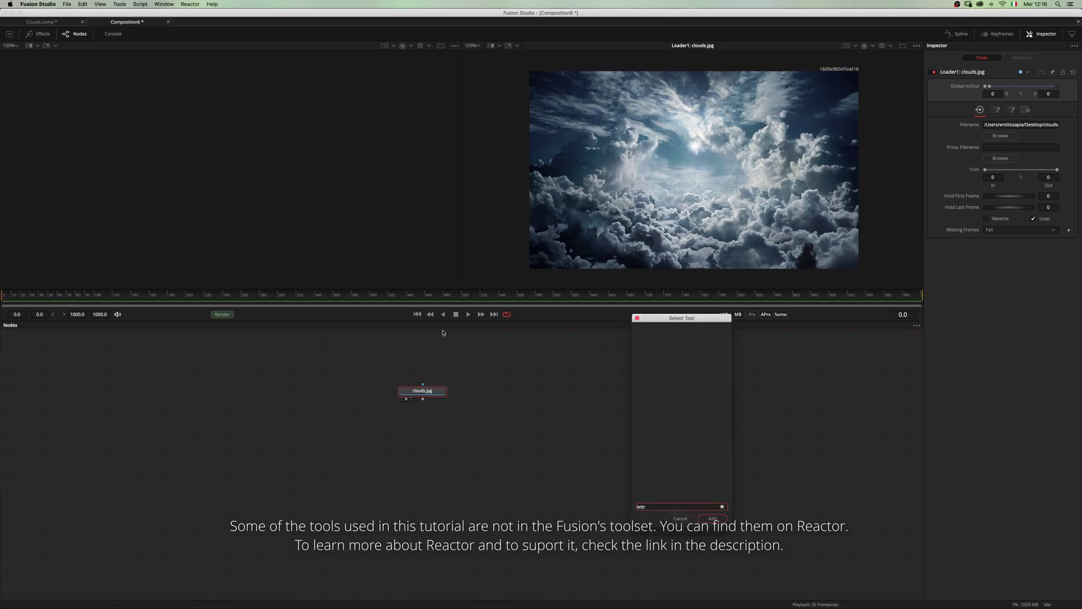
{"action": "key", "text": "BackSpace"}
{"action": "type", "text": "er"}
{"action": "key", "text": "Return"}
{"action": "left_click_drag", "start_coordinate": [436, 411], "coordinate": [440, 469]}
{"action": "key", "text": "2"}
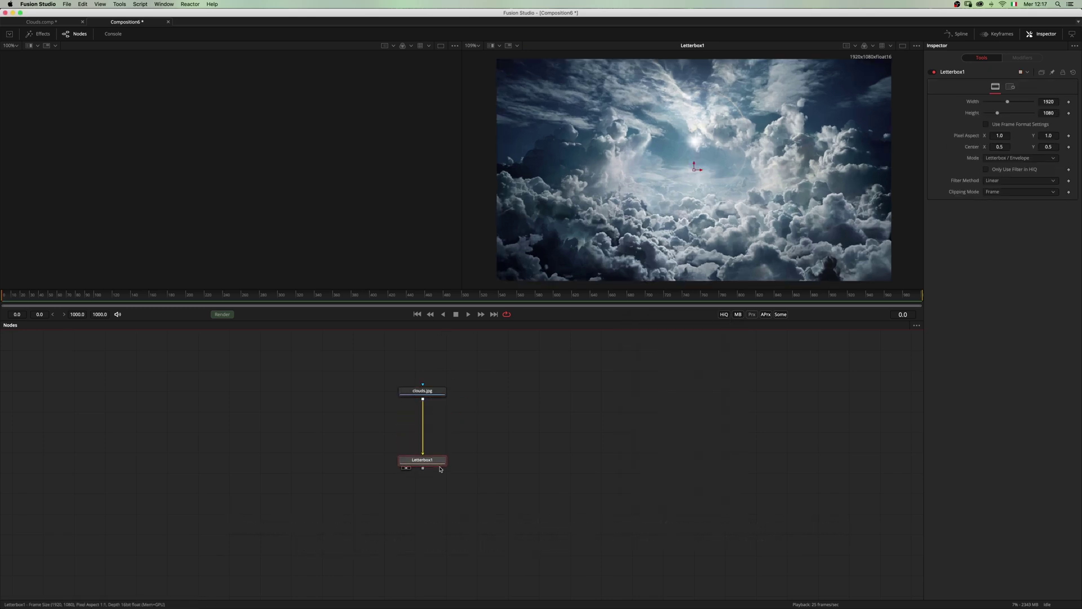
- Insert a Gamut node between the clouds.jpg loader and the Letterbox
{"action": "left_click_drag", "start_coordinate": [441, 392], "coordinate": [442, 387]}
{"action": "key", "text": "shift+space"}
{"action": "type", "text": "lett"}
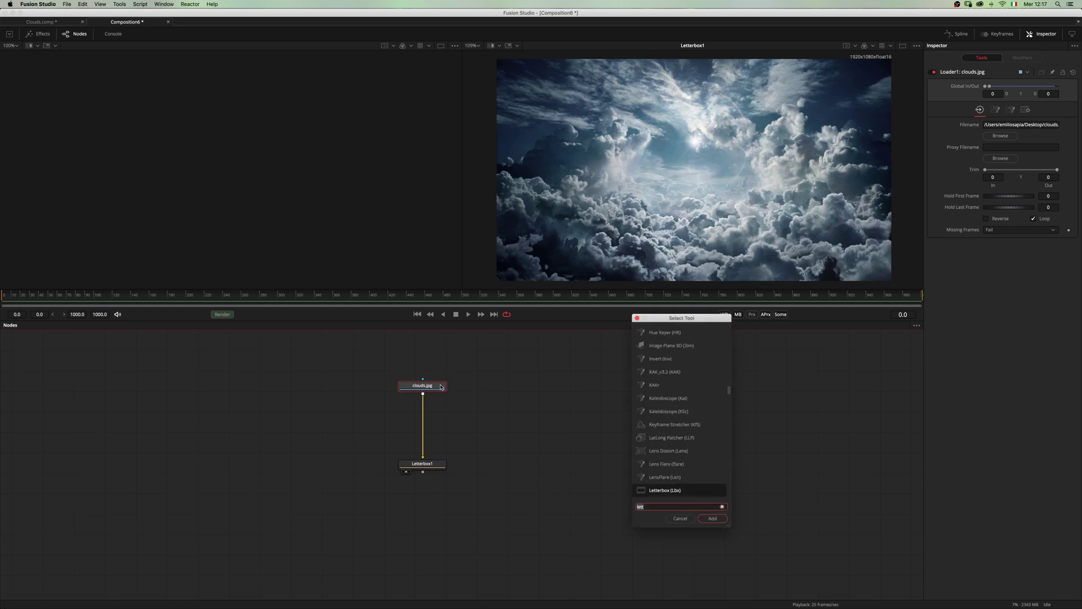
{"action": "key", "text": "BackSpace"}
{"action": "key", "text": "BackSpace"}
{"action": "key", "text": "BackSpace"}
{"action": "key", "text": "BackSpace"}
{"action": "type", "text": "gam"}
{"action": "key", "text": "Return"}
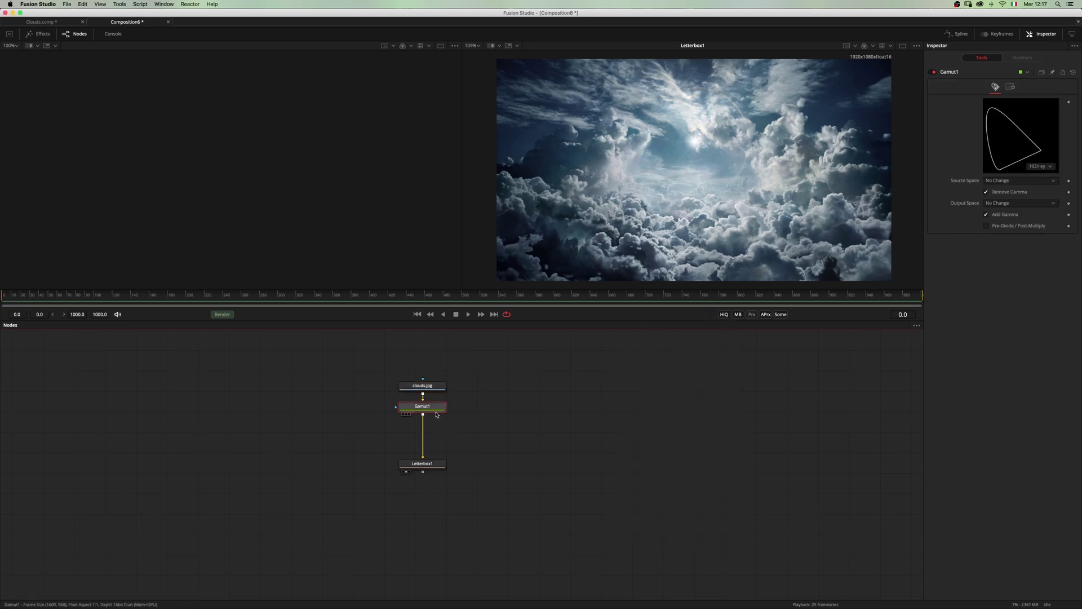
- Show the clouds.jpg loader as a picture tile and space it above the Gamut node
{"action": "left_click_drag", "start_coordinate": [435, 415], "coordinate": [440, 384]}
{"action": "right_click", "coordinate": [440, 384]}
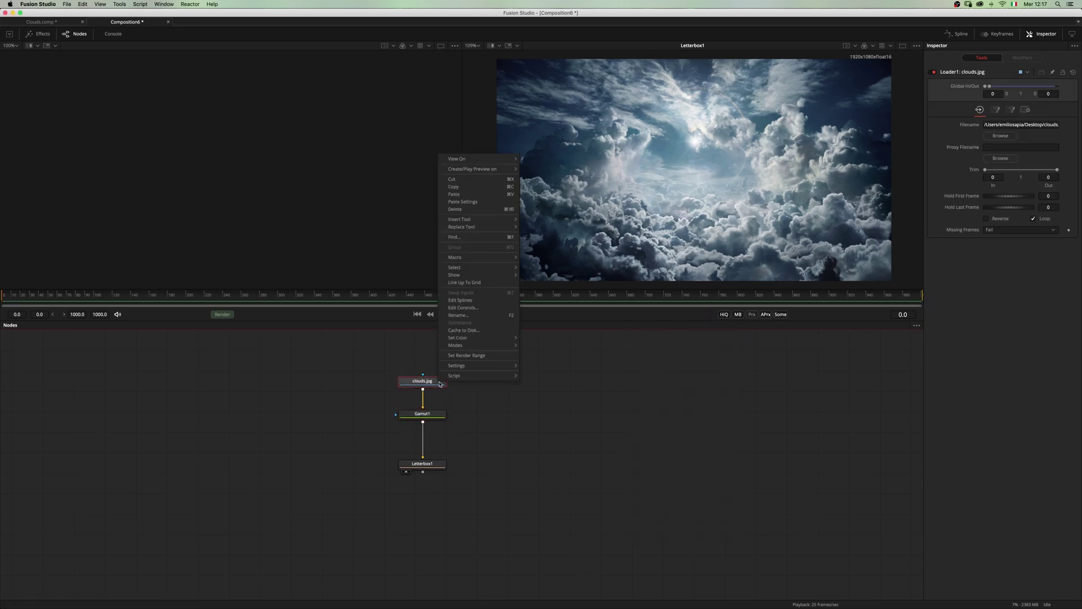
{"action": "mouse_move", "coordinate": [499, 276]}
{"action": "left_click", "coordinate": [532, 278]}
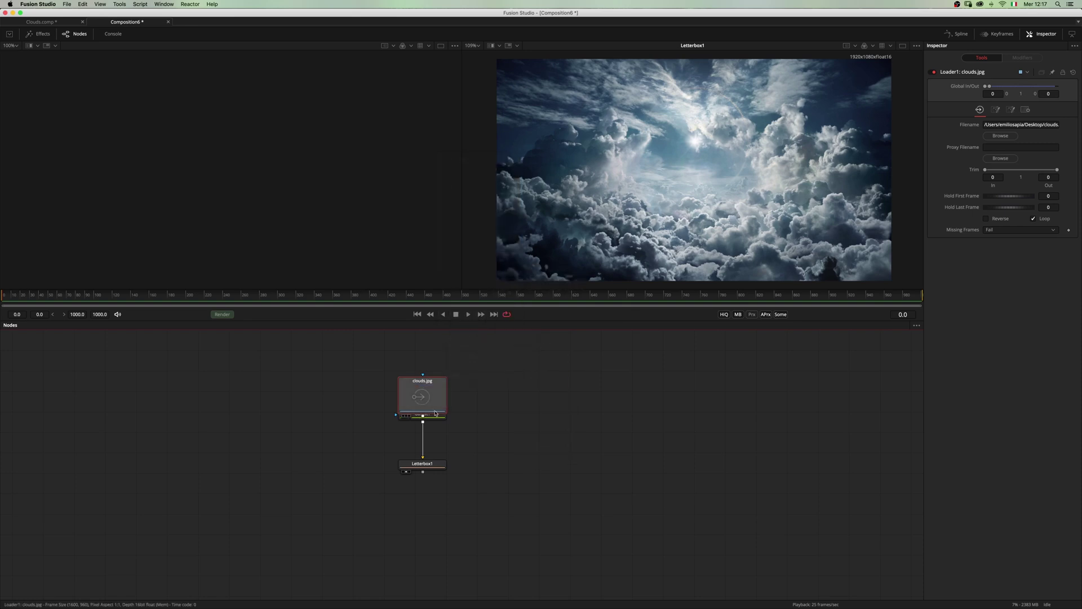
{"action": "left_click_drag", "start_coordinate": [435, 414], "coordinate": [435, 375]}
- Set the Gamut node's source space to sRGB
{"action": "left_click", "coordinate": [428, 414]}
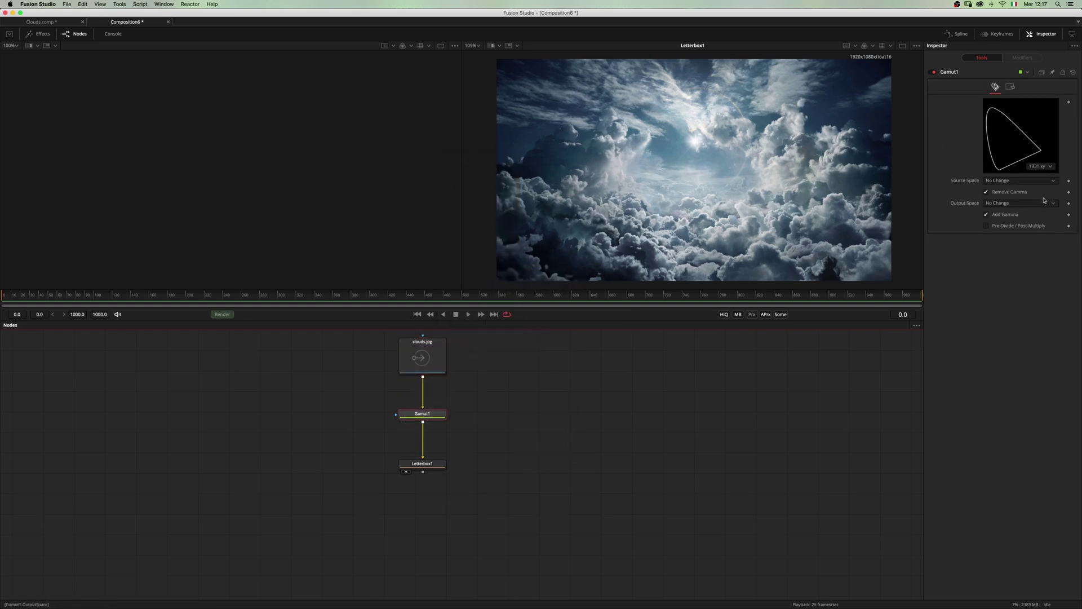
{"action": "left_click", "coordinate": [1054, 182]}
{"action": "scroll", "coordinate": [1014, 265], "scroll_direction": "down", "scroll_amount": 5}
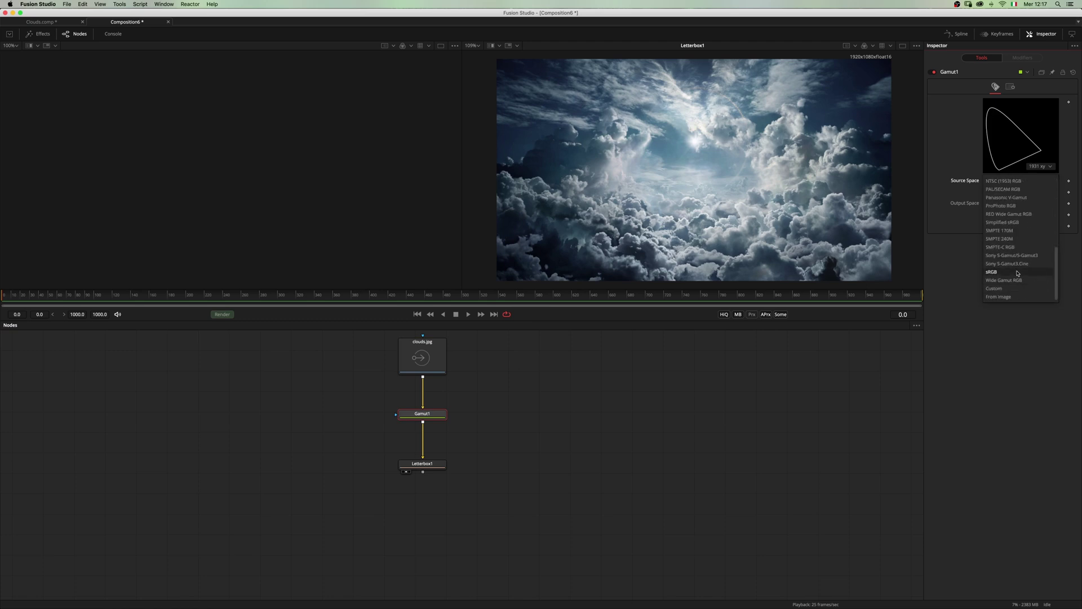
{"action": "left_click", "coordinate": [1017, 272]}
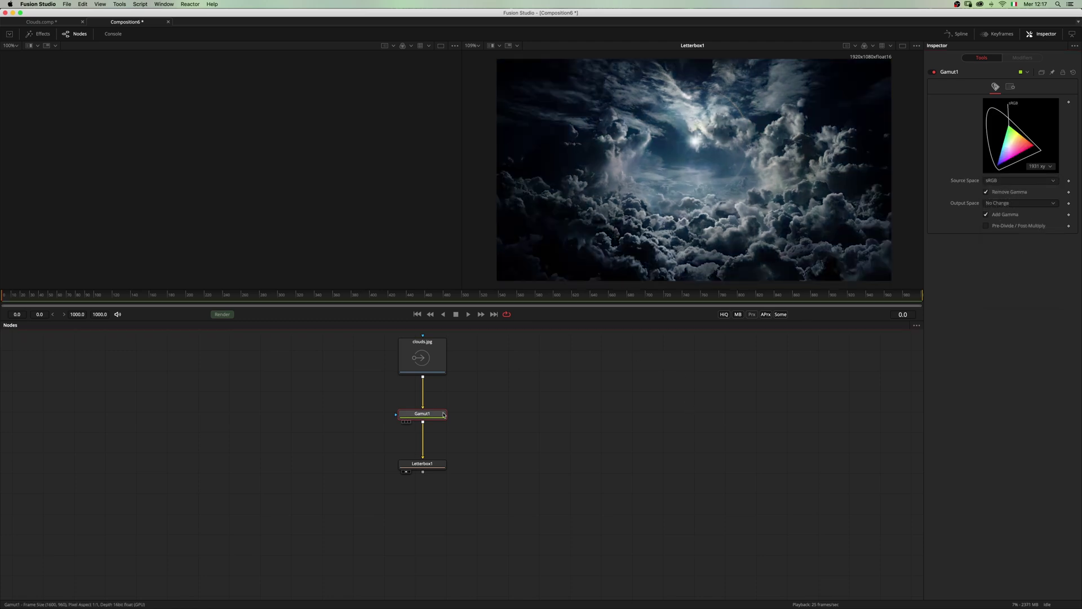
- Apply the Gamut View LUT to the second viewer and set its output space to sRGB
{"action": "left_click", "coordinate": [892, 47]}
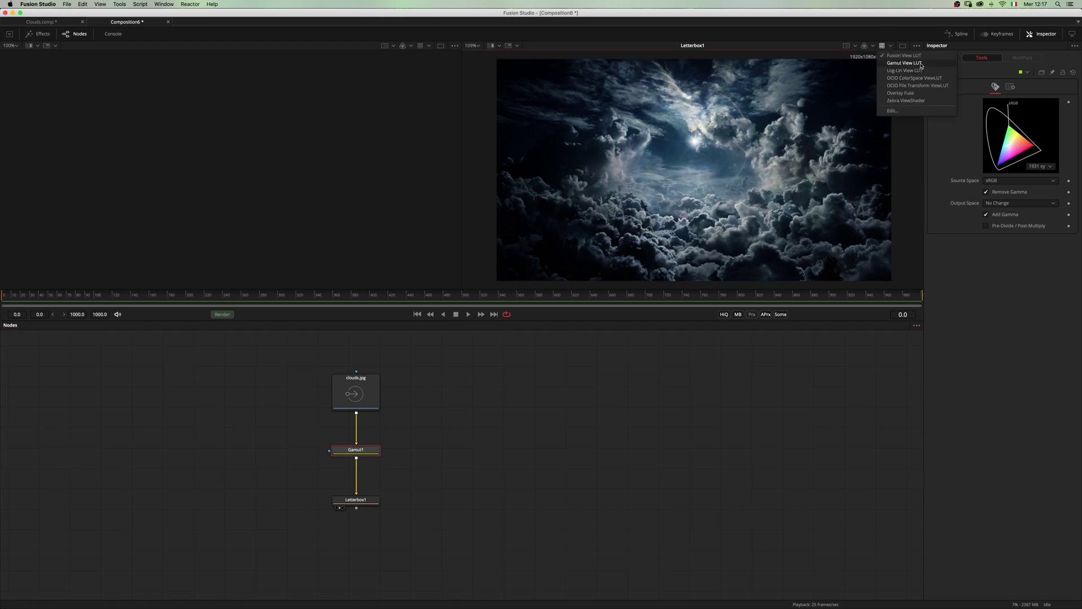
{"action": "left_click", "coordinate": [922, 65]}
{"action": "left_click", "coordinate": [892, 47]}
{"action": "left_click", "coordinate": [900, 111]}
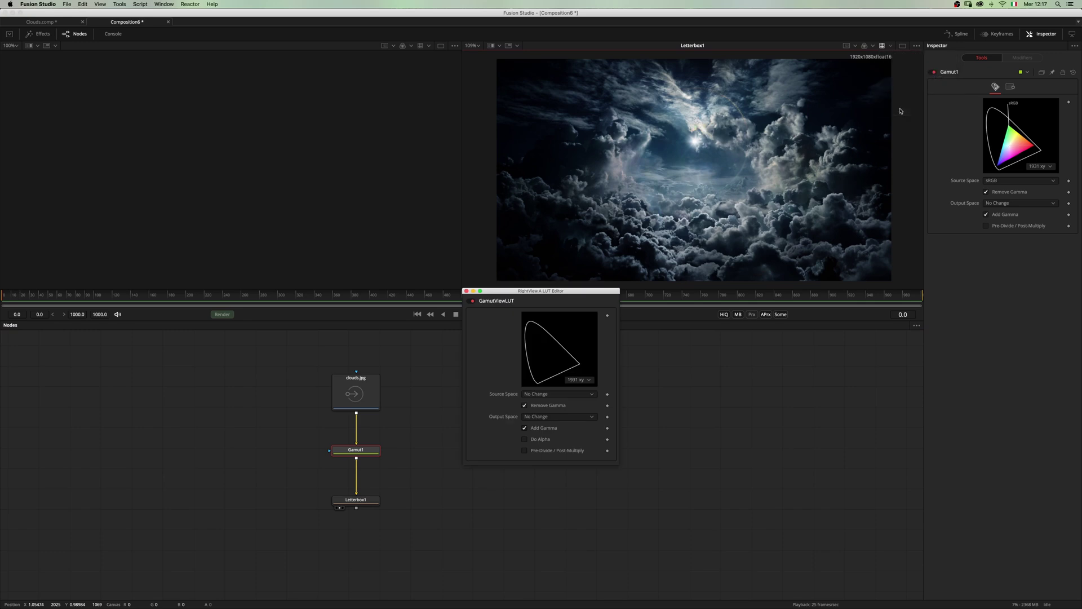
{"action": "left_click", "coordinate": [593, 417]}
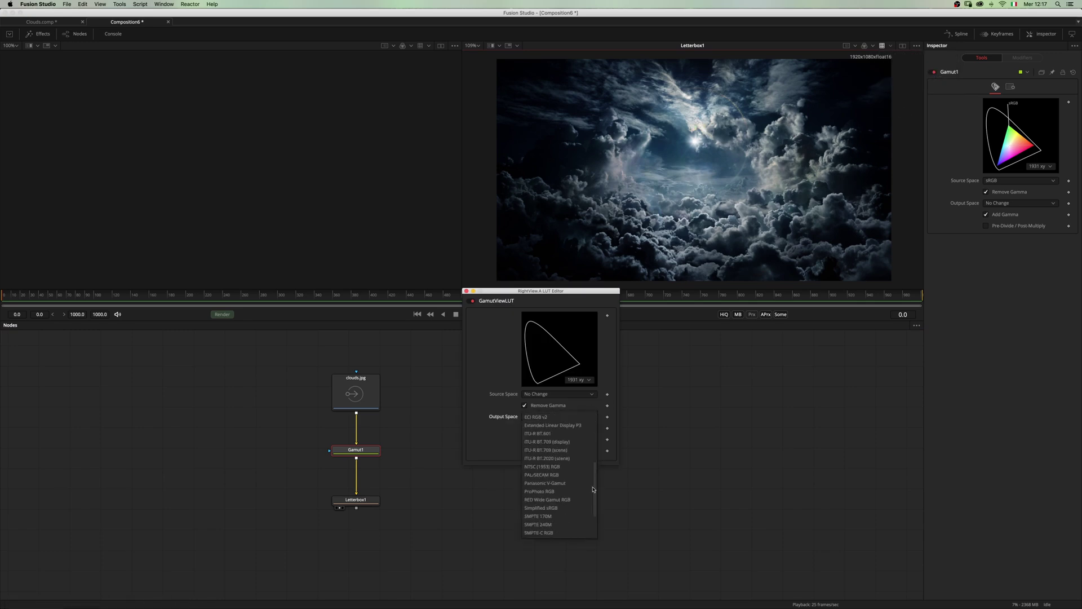
{"action": "left_click", "coordinate": [566, 518]}
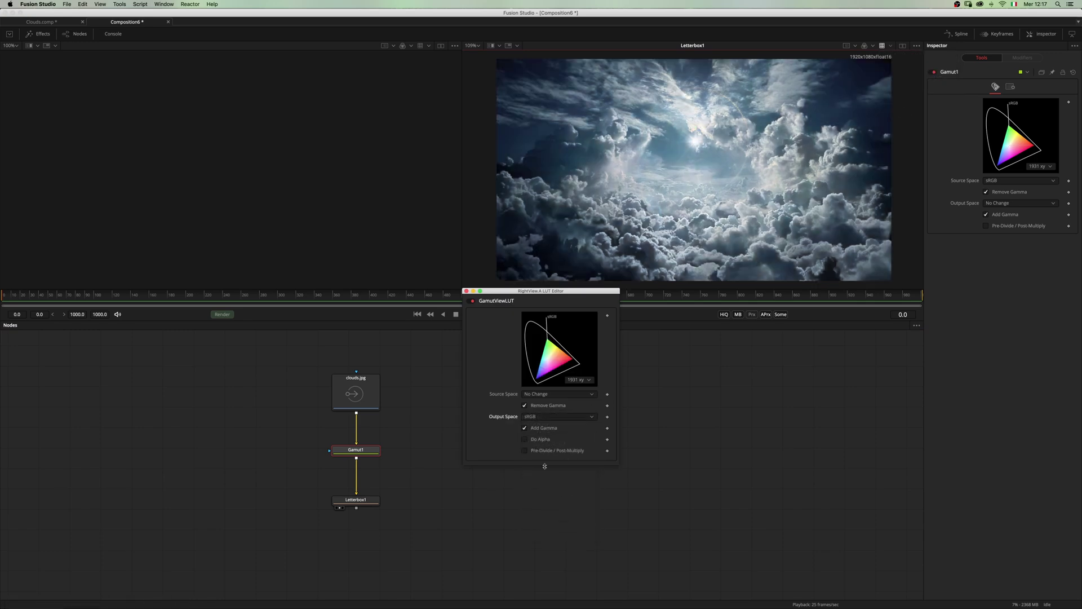
{"action": "left_click", "coordinate": [467, 290]}
- Arrange the loader, Gamut and Letterbox nodes into a compact vertical chain
{"action": "left_click_drag", "start_coordinate": [488, 463], "coordinate": [563, 414]}
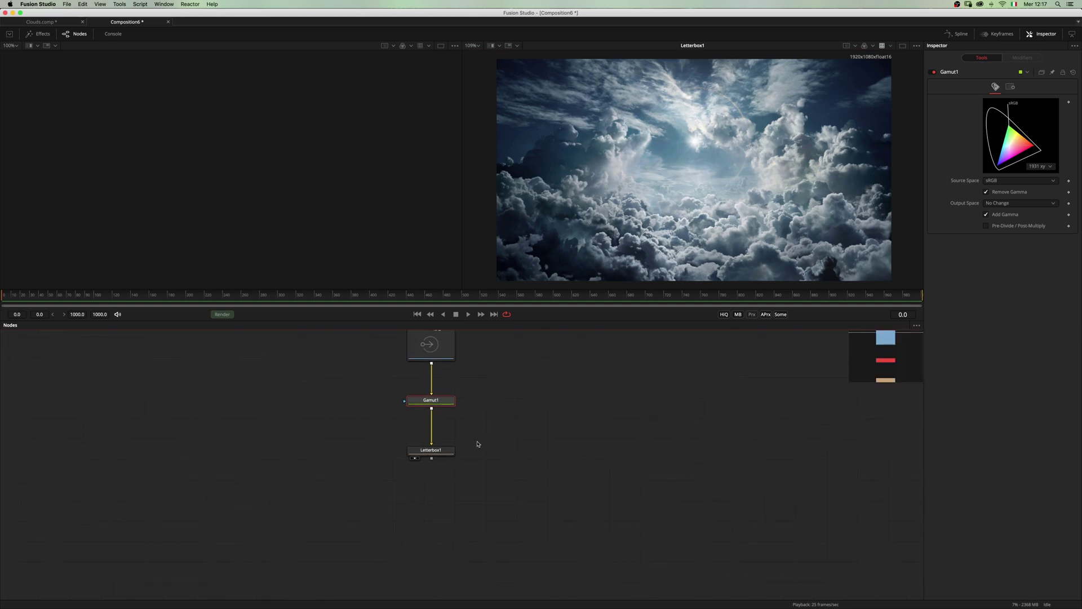
{"action": "left_click_drag", "start_coordinate": [449, 451], "coordinate": [448, 438]}
{"action": "left_click_drag", "start_coordinate": [461, 373], "coordinate": [449, 397]}
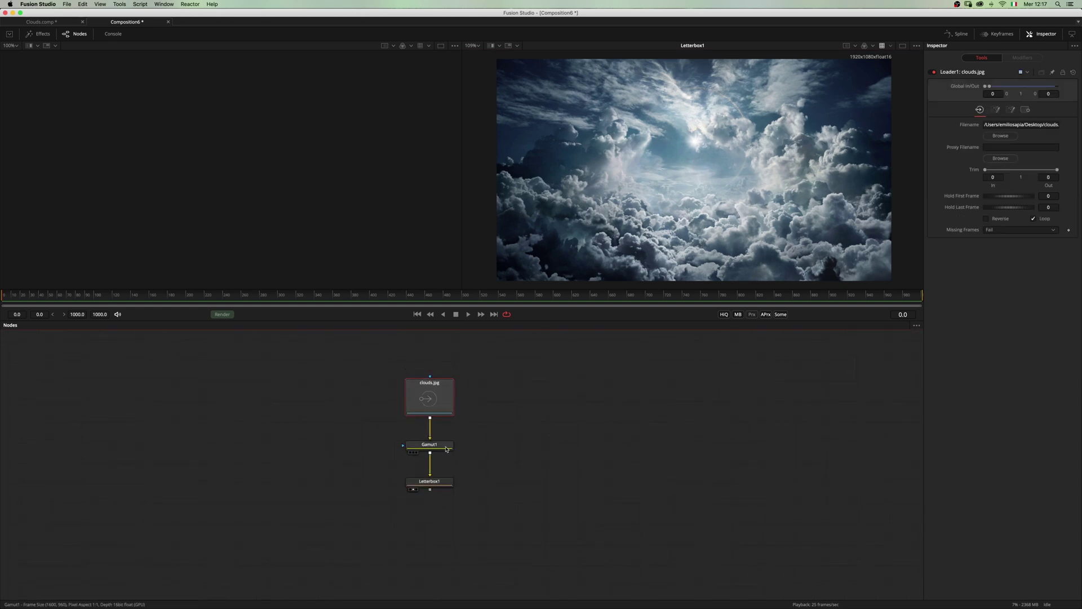
{"action": "left_click", "coordinate": [447, 449]}
{"action": "left_click", "coordinate": [436, 446]}
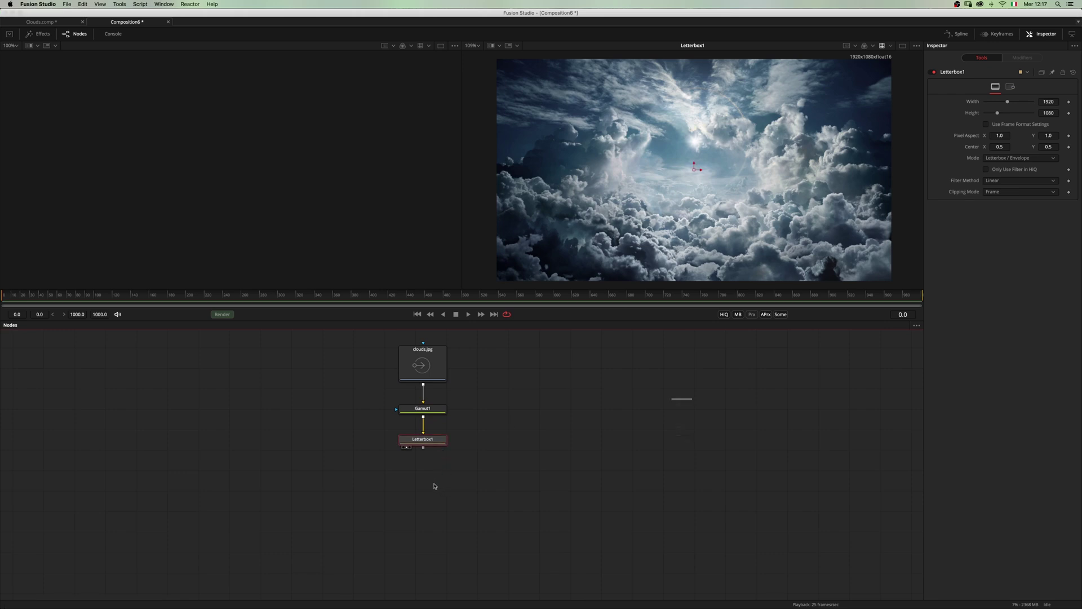
- Add a Displace node below the Letterbox and connect the Letterbox output to both its background and foreground inputs
{"action": "type", "text": "diso"}
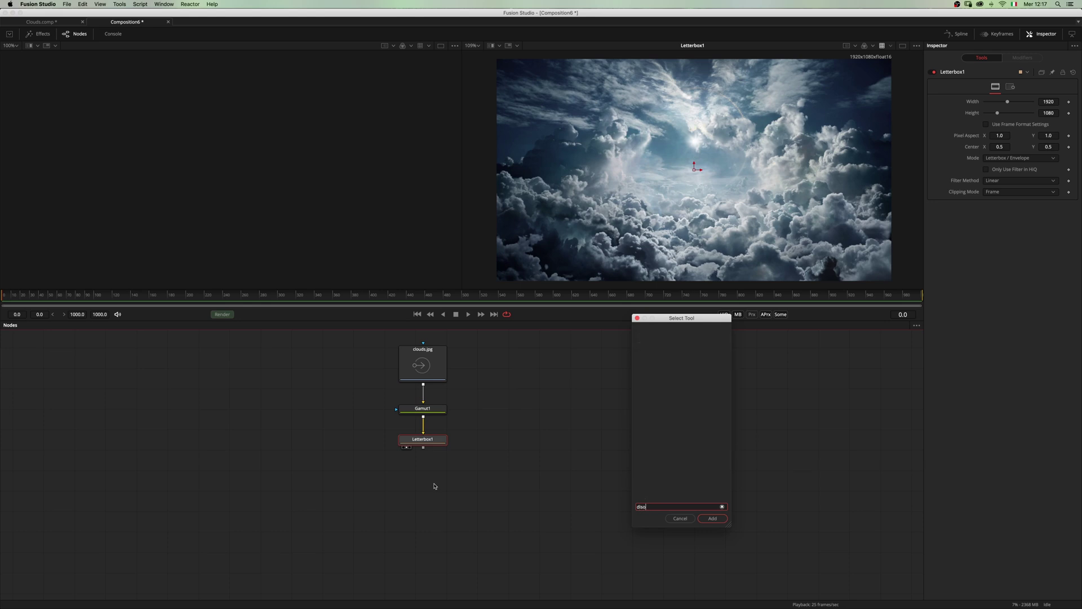
{"action": "key", "text": "BackSpace"}
{"action": "key", "text": "Down"}
{"action": "key", "text": "Down"}
{"action": "key", "text": "Return"}
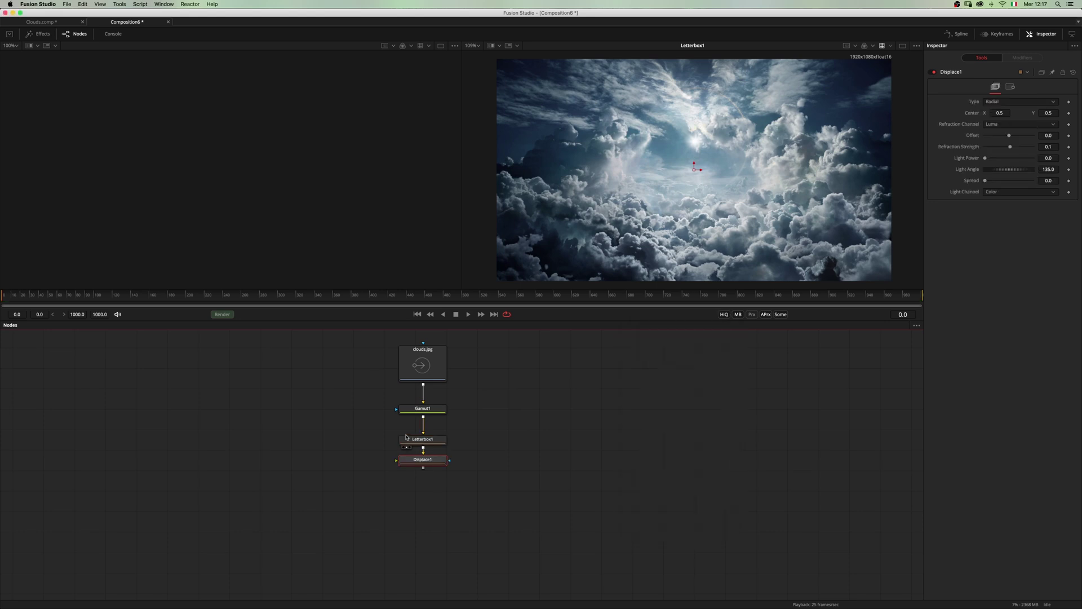
{"action": "left_click_drag", "start_coordinate": [424, 461], "coordinate": [424, 518]}
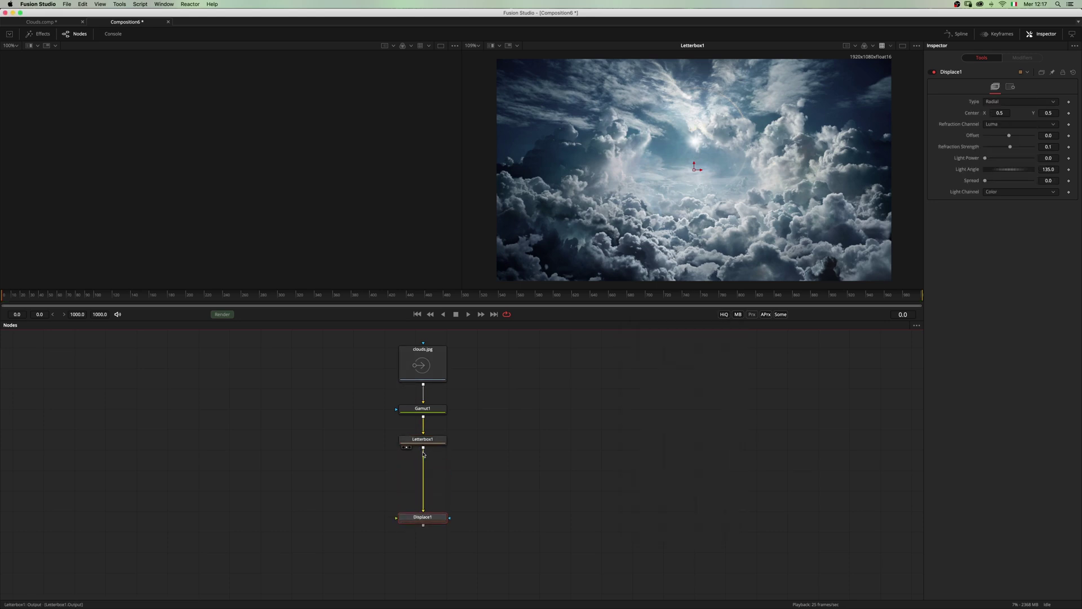
{"action": "left_click_drag", "start_coordinate": [424, 449], "coordinate": [418, 497]}
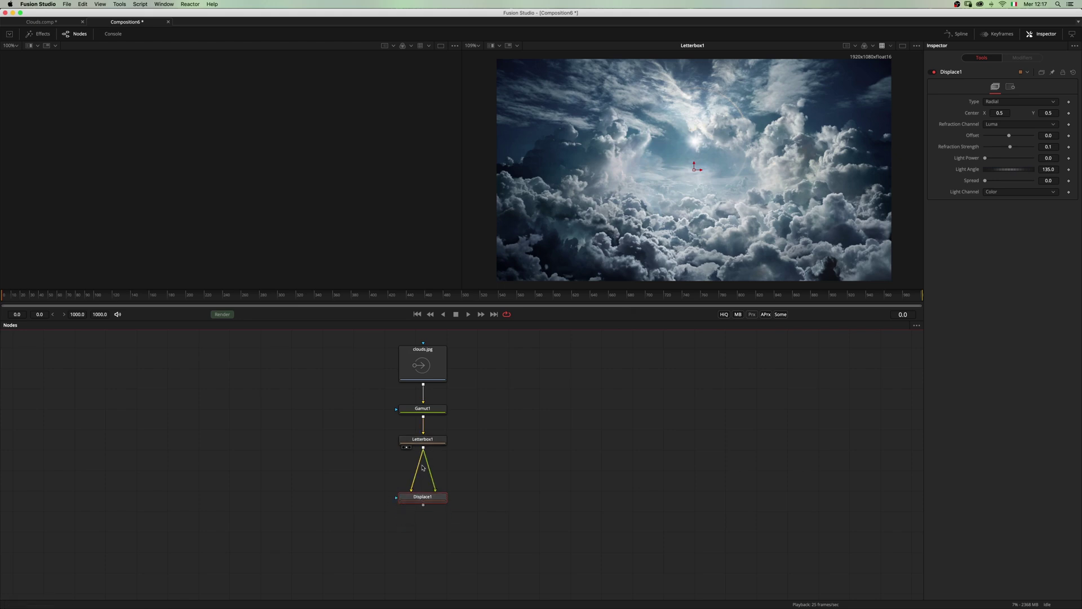
- Display the Displace node in the viewer, set its type to XY, and use Luma for the X and Y channels
{"action": "key", "text": "2"}
{"action": "left_click", "coordinate": [1051, 101]}
{"action": "left_click", "coordinate": [1053, 113]}
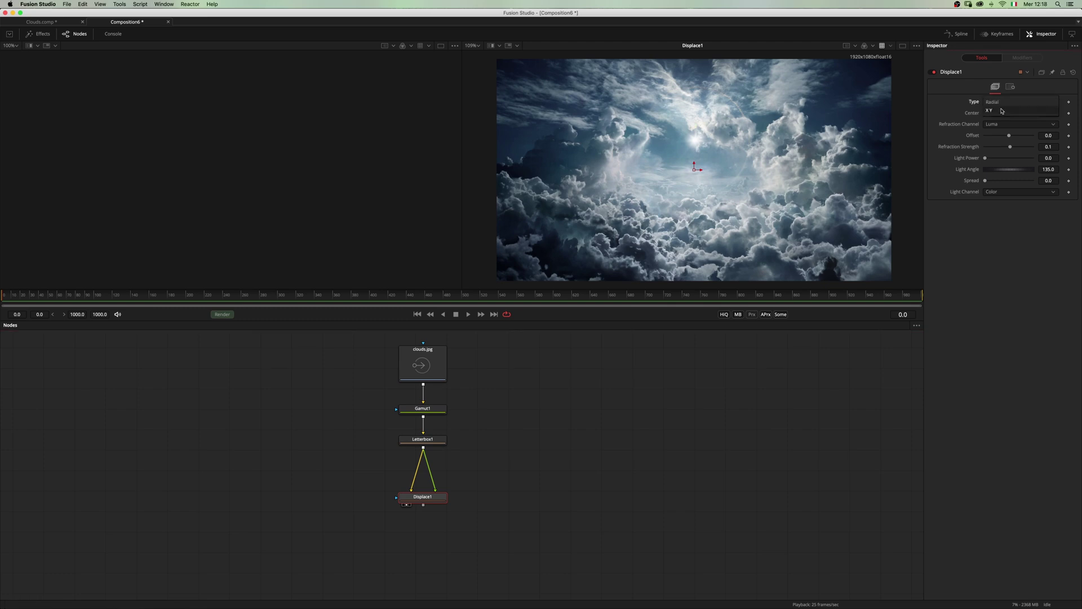
{"action": "left_click", "coordinate": [1053, 112]}
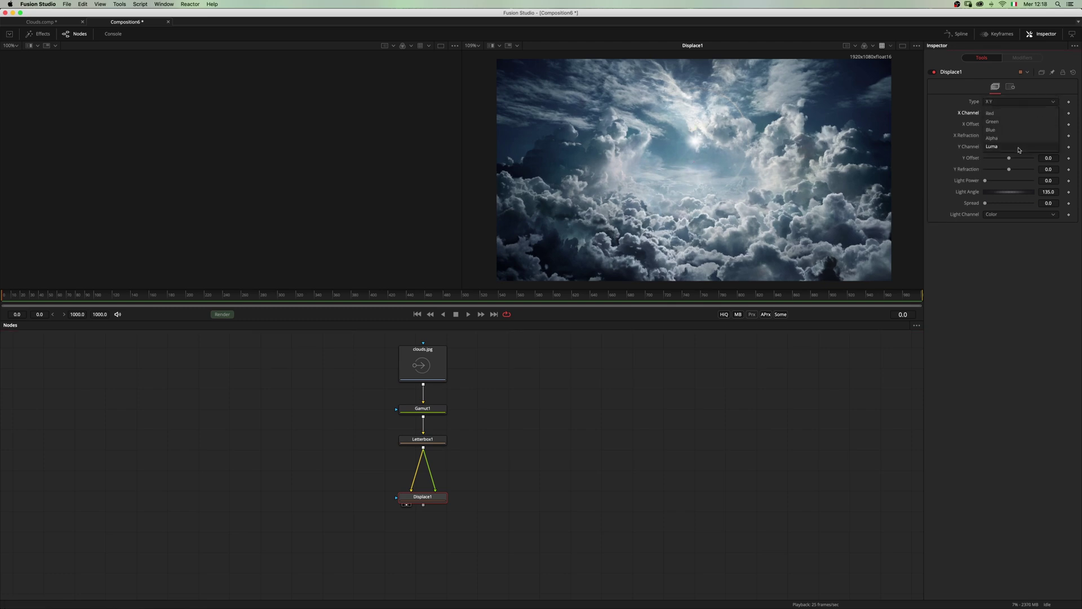
{"action": "left_click", "coordinate": [1020, 148]}
{"action": "left_click", "coordinate": [1019, 148]}
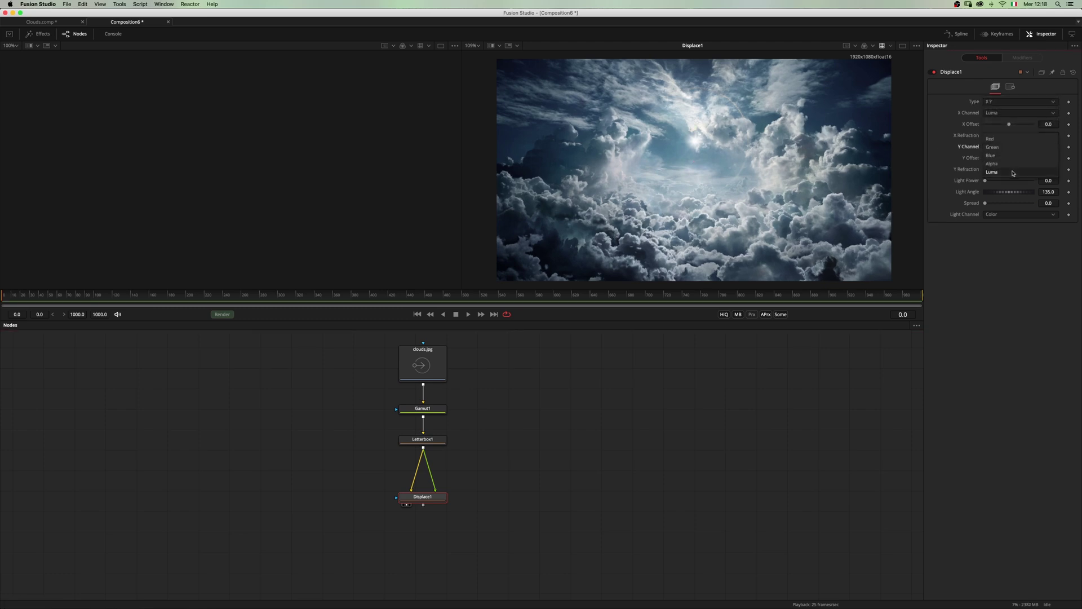
{"action": "left_click", "coordinate": [1014, 173]}
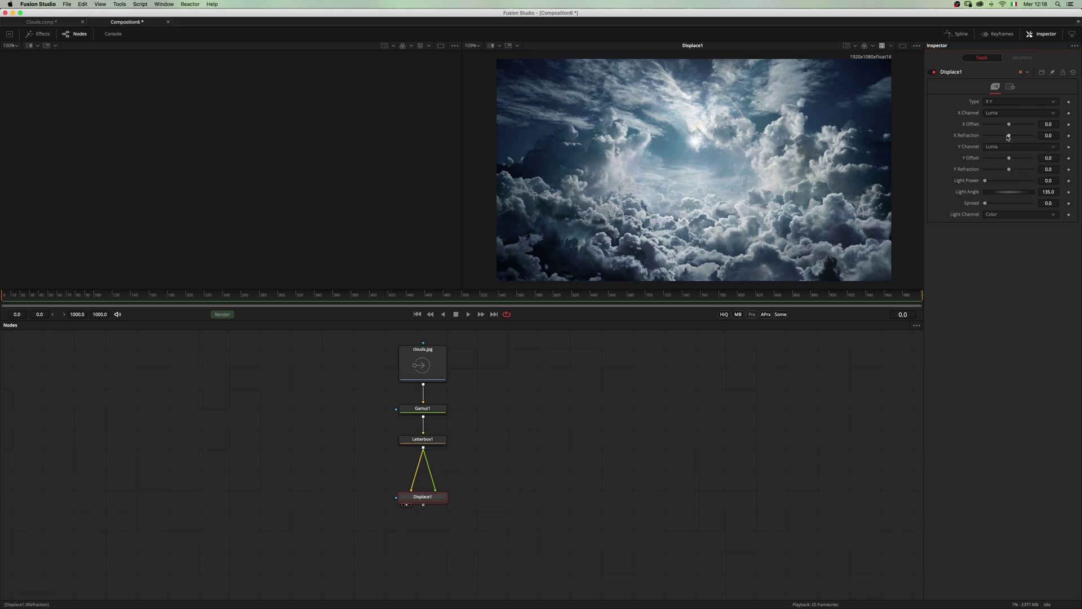
- Set the Displace node's X Offset and Y Offset to -0.5, leaving X Refraction at 0.0
{"action": "left_click_drag", "start_coordinate": [1009, 136], "coordinate": [1009, 141]}
{"action": "left_click_drag", "start_coordinate": [1010, 160], "coordinate": [925, 160]}
{"action": "mouse_move", "coordinate": [1010, 136]}
{"action": "left_mouse_down"}
{"action": "mouse_move", "coordinate": [1022, 139]}
{"action": "mouse_move", "coordinate": [1000, 141]}
{"action": "left_mouse_up"}
{"action": "double_click", "coordinate": [1012, 143]}
- Insert a Blur node between the Letterbox and the Displace foreground input and set its Blur Size to 26.8
{"action": "left_click_drag", "start_coordinate": [441, 499], "coordinate": [441, 516]}
{"action": "key", "text": "shift+space"}
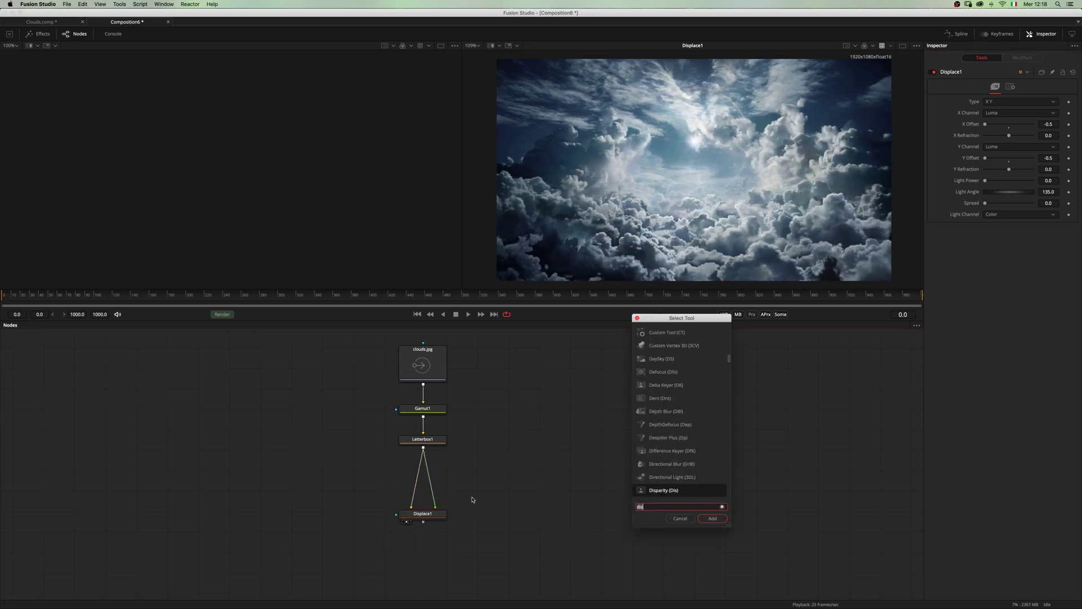
{"action": "type", "text": "bl"}
{"action": "type", "text": "ur"}
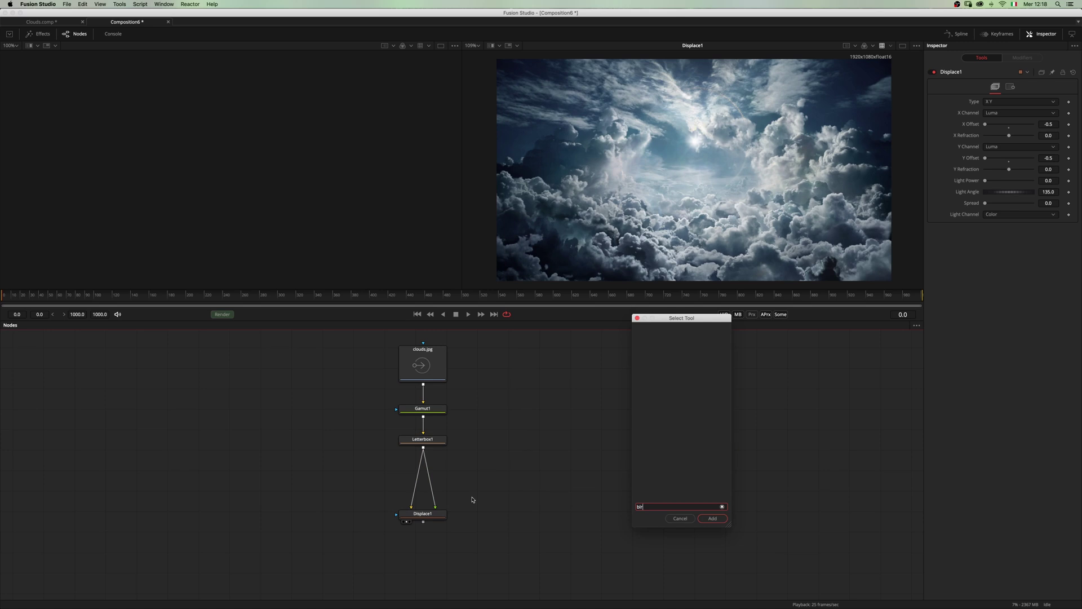
{"action": "key", "text": "Return"}
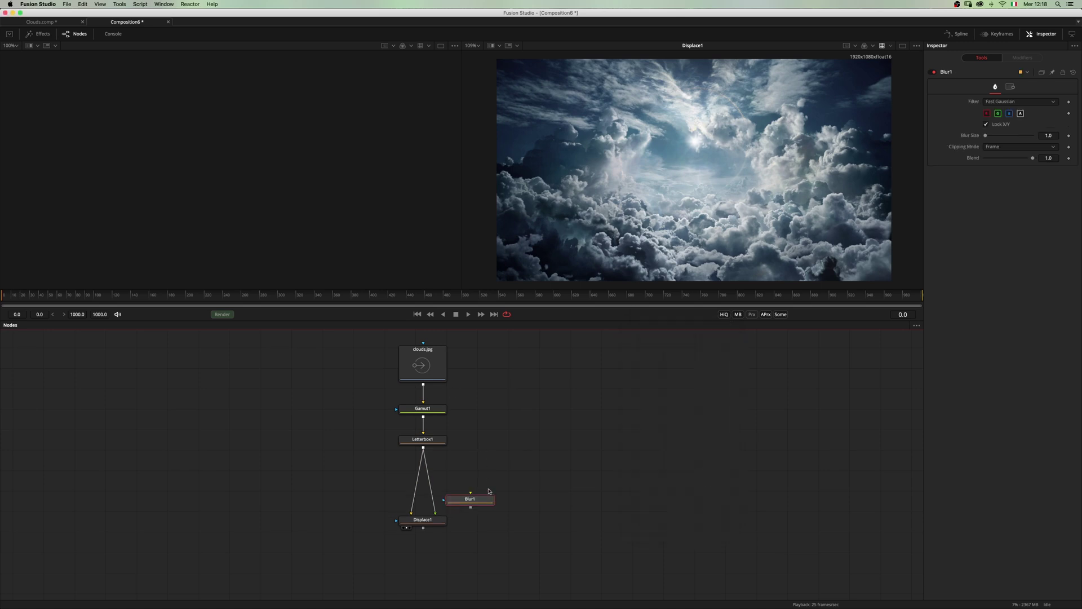
{"action": "left_click_drag", "start_coordinate": [472, 500], "coordinate": [495, 472]}
{"action": "left_click_drag", "start_coordinate": [985, 136], "coordinate": [994, 138]}
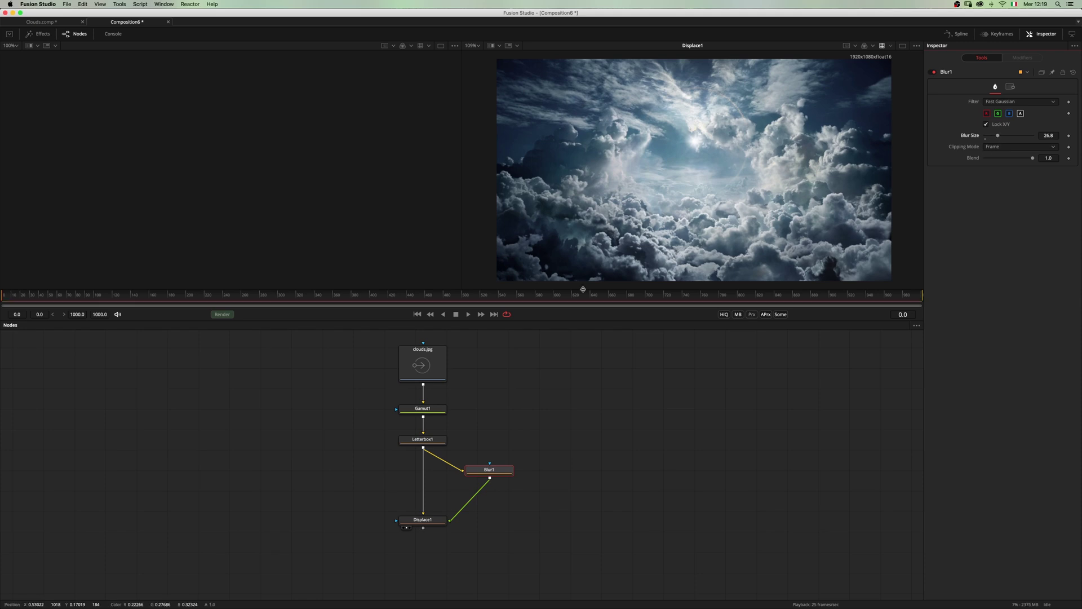
- Try out different X Refraction amounts on the Displace node and reset the value to 0.0
{"action": "left_click", "coordinate": [426, 520]}
{"action": "mouse_move", "coordinate": [1012, 136]}
{"action": "left_mouse_down"}
{"action": "mouse_move", "coordinate": [996, 140]}
{"action": "mouse_move", "coordinate": [1014, 137]}
{"action": "mouse_move", "coordinate": [1005, 139]}
{"action": "left_mouse_up"}
{"action": "left_click", "coordinate": [1009, 140]}
- Place the Blur node beside a lowered Displace node, and insert a Brightness/Contrast node between the Letterbox and the Blur
{"action": "left_click_drag", "start_coordinate": [437, 528], "coordinate": [438, 541]}
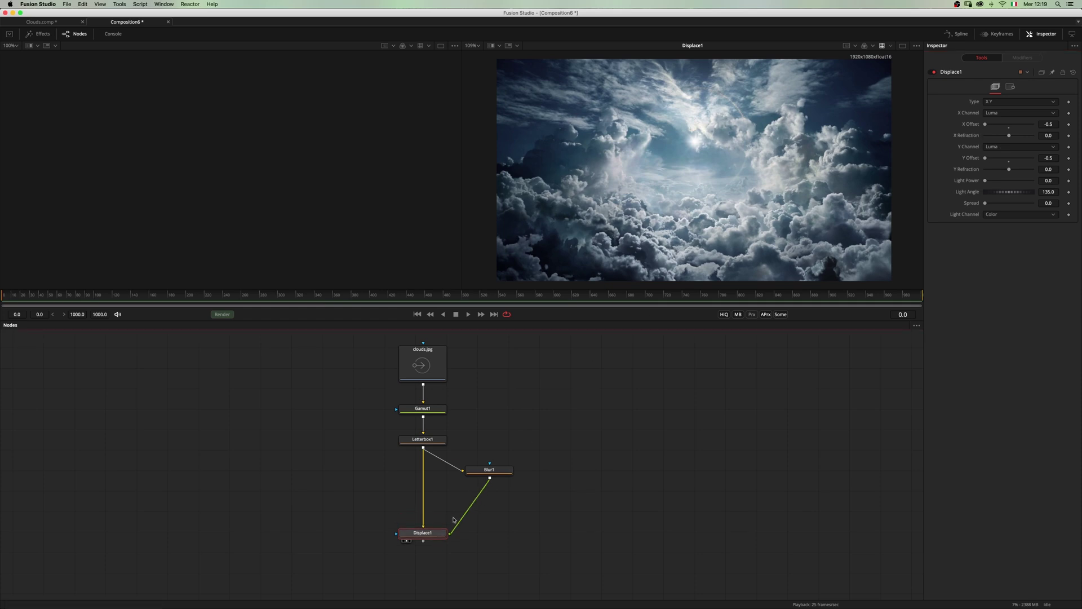
{"action": "left_click_drag", "start_coordinate": [498, 471], "coordinate": [512, 533]}
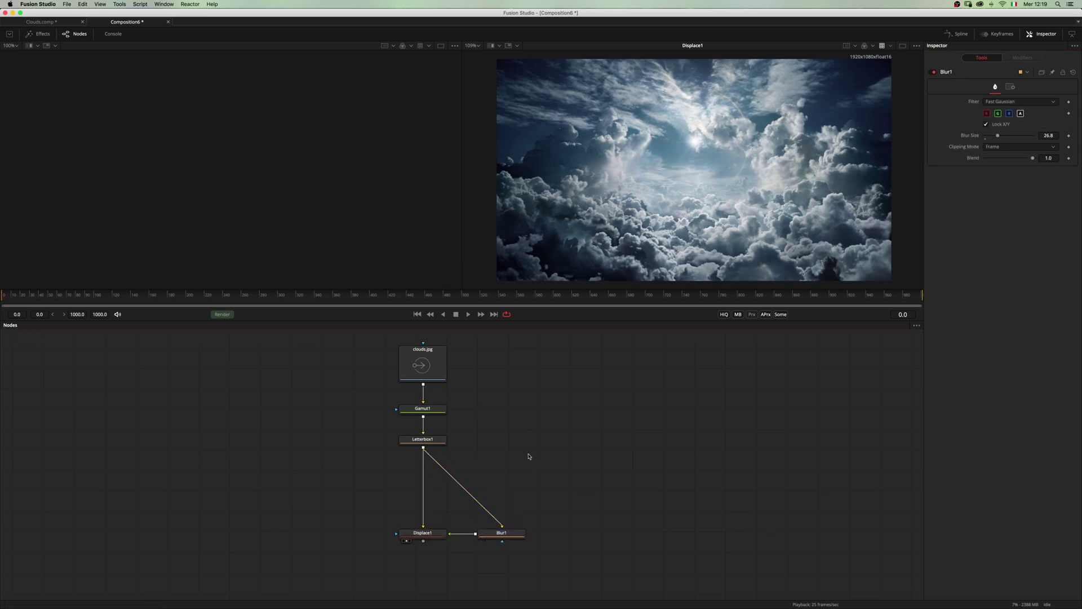
{"action": "key", "text": "shift+space"}
{"action": "type", "text": "bri"}
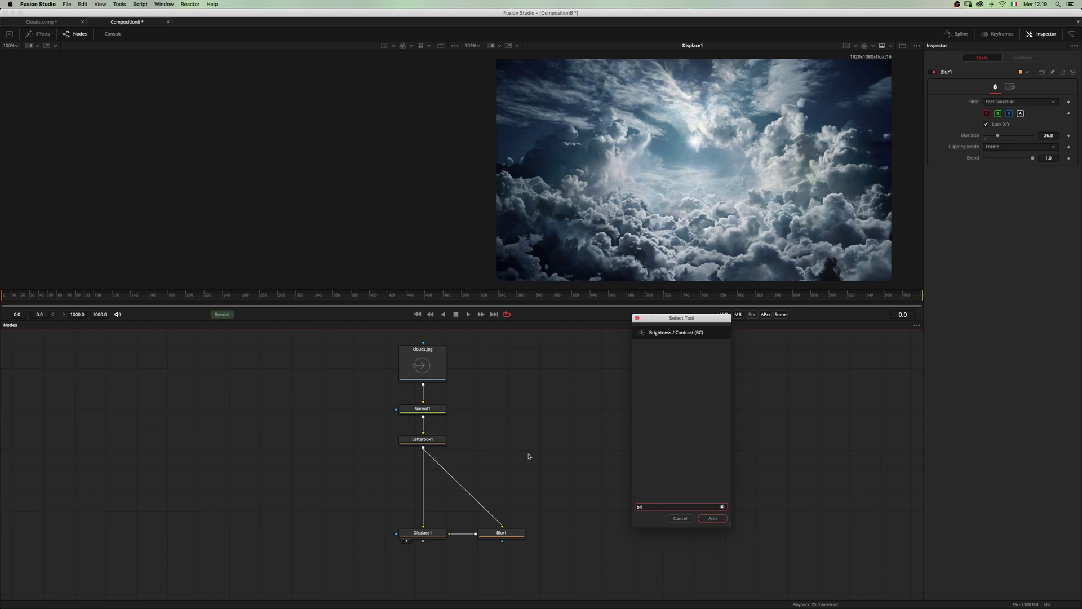
{"action": "key", "text": "Return"}
{"action": "left_click_drag", "start_coordinate": [531, 460], "coordinate": [504, 461]}
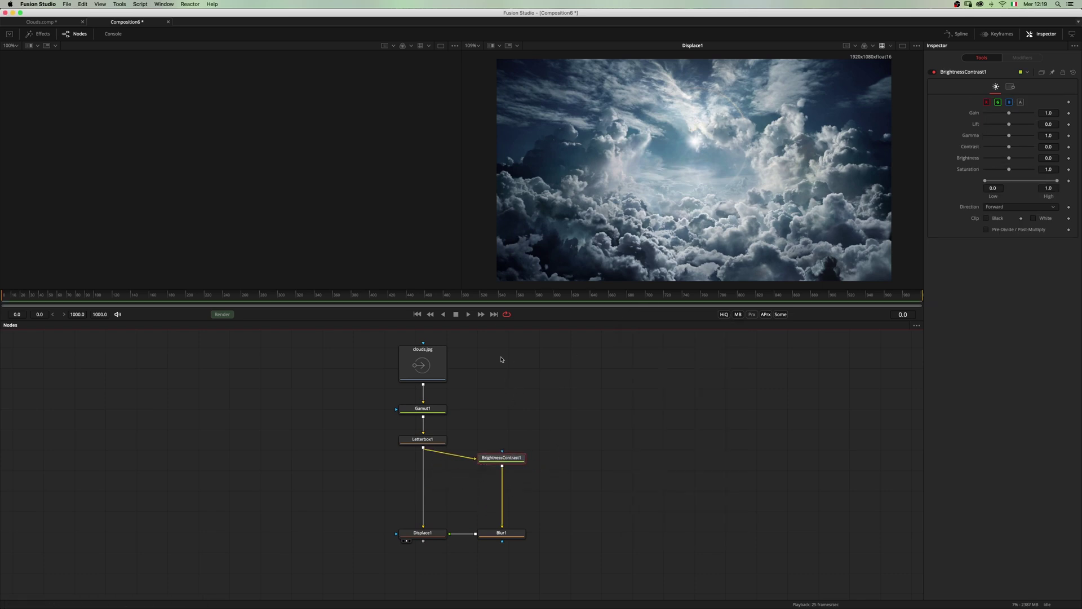
- Mask the Brightness/Contrast node with an Ellipse about 0.37 wide and 0.21 high, centered at about Y 0.48 over the bright sky
{"action": "key", "text": "shift+space"}
{"action": "type", "text": "el"}
{"action": "key", "text": "Return"}
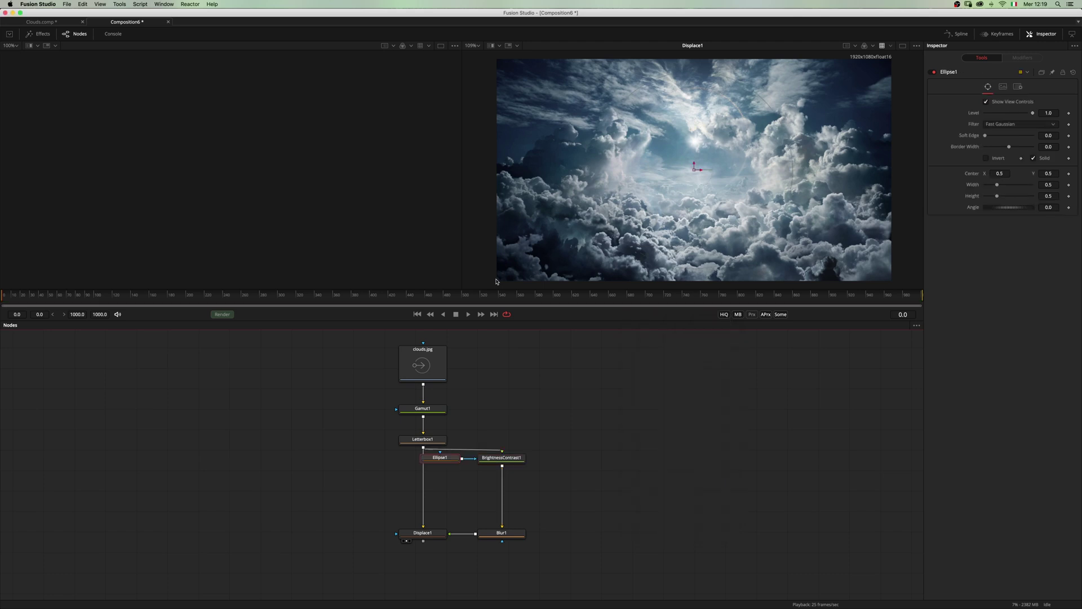
{"action": "left_click_drag", "start_coordinate": [446, 459], "coordinate": [578, 460]}
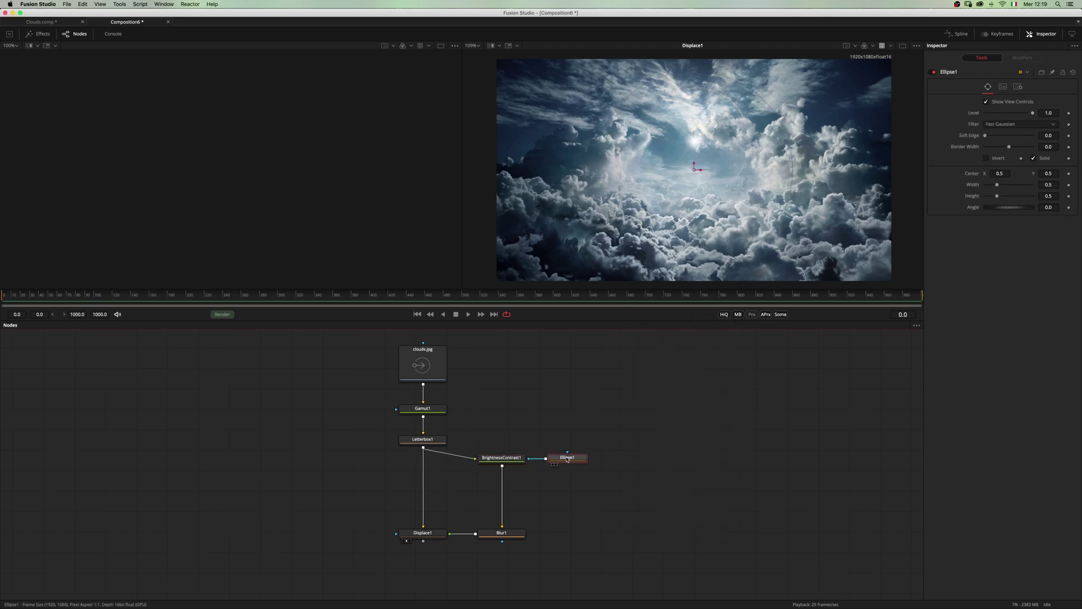
{"action": "left_click_drag", "start_coordinate": [764, 239], "coordinate": [731, 196]}
{"action": "left_click_drag", "start_coordinate": [693, 167], "coordinate": [744, 146]}
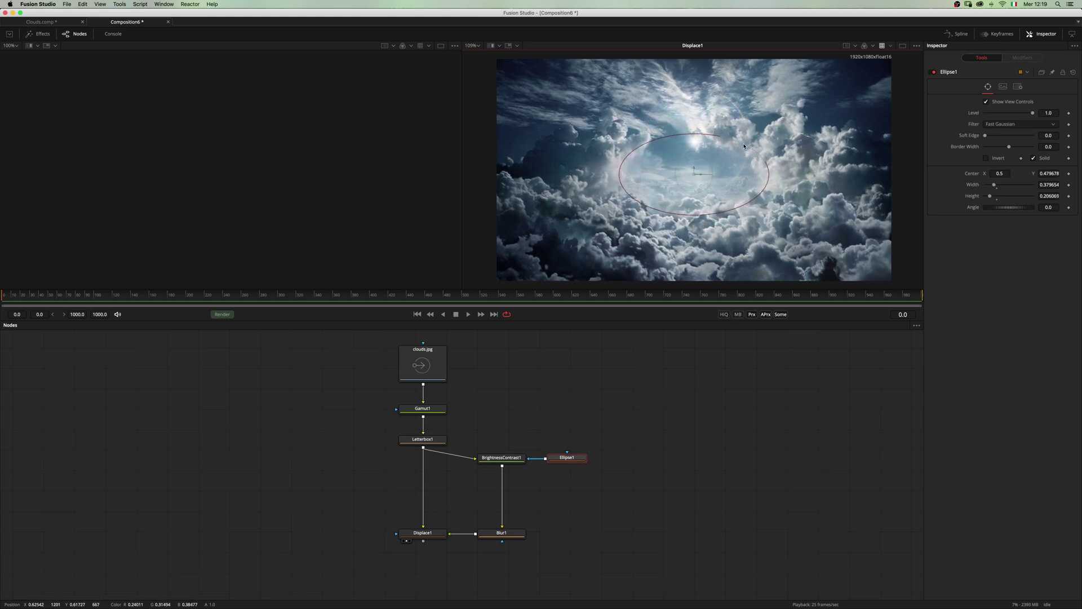
{"action": "left_click", "coordinate": [503, 457]}
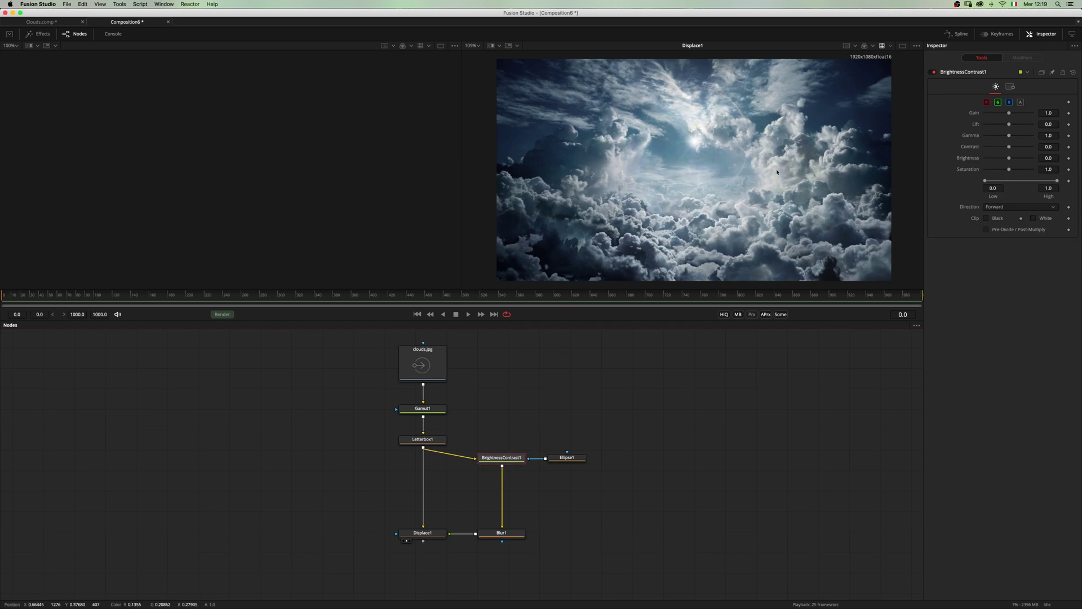
{"action": "left_click", "coordinate": [576, 459]}
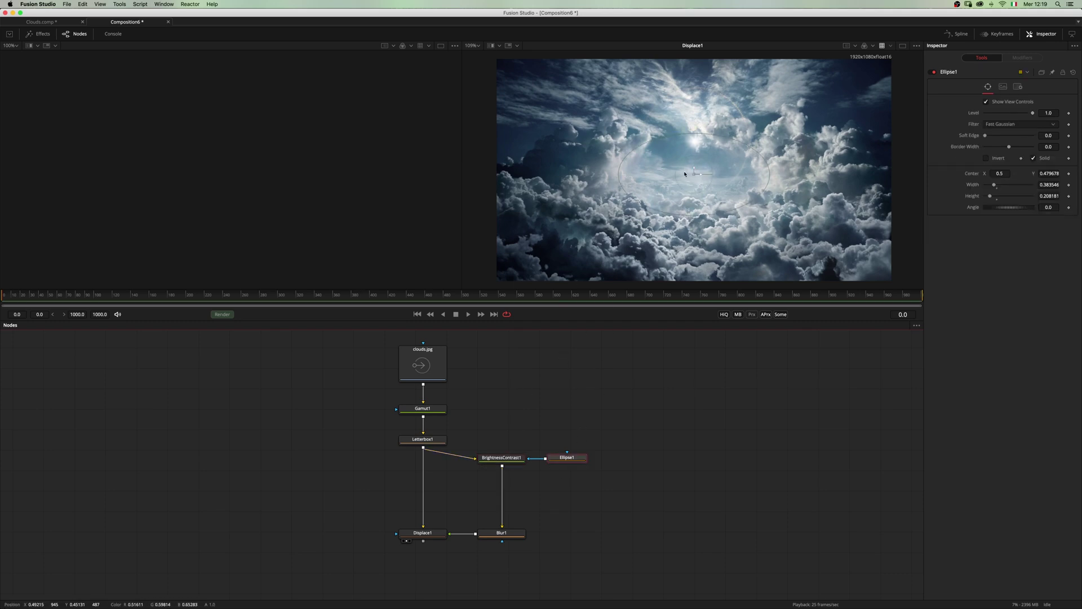
{"action": "left_click_drag", "start_coordinate": [619, 174], "coordinate": [622, 173]}
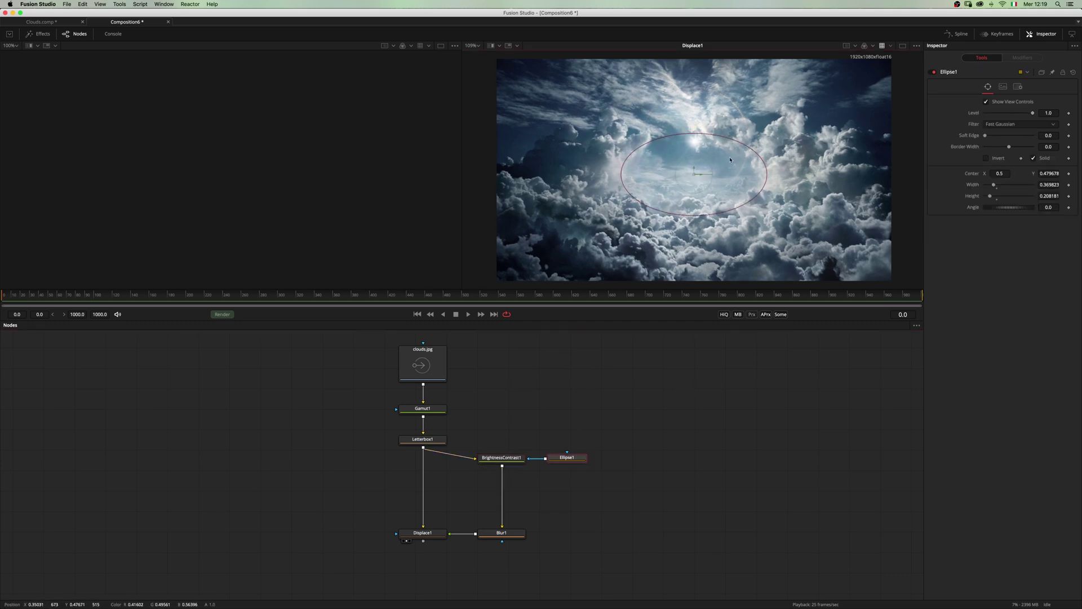
- Show the Brightness/Contrast node in the viewer and set its Lift to 1.0 and Gain to about 1.311
{"action": "left_click", "coordinate": [495, 458]}
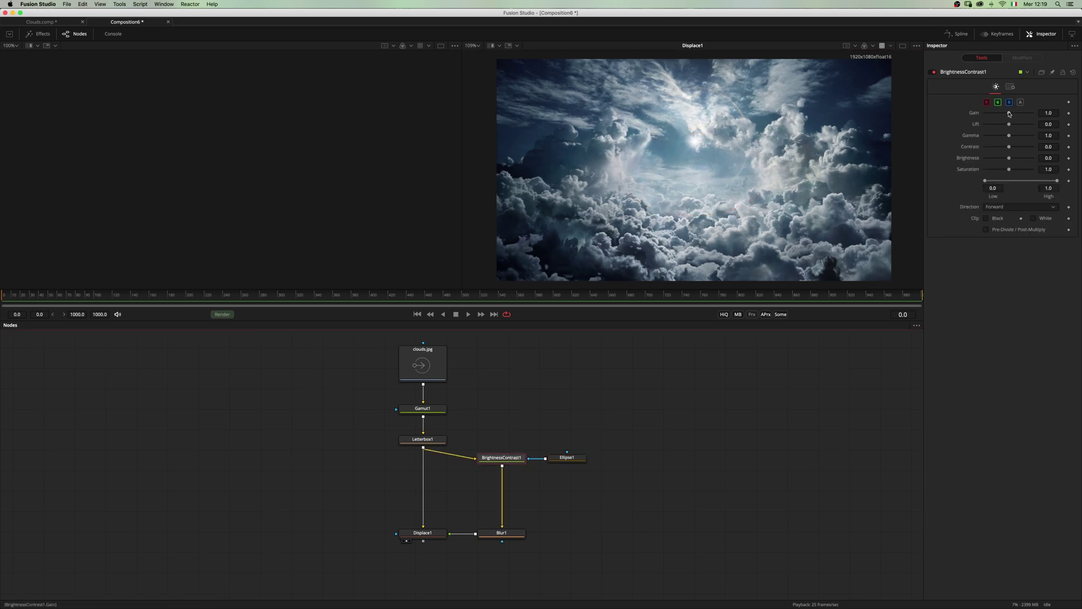
{"action": "left_click_drag", "start_coordinate": [1009, 125], "coordinate": [1020, 124]}
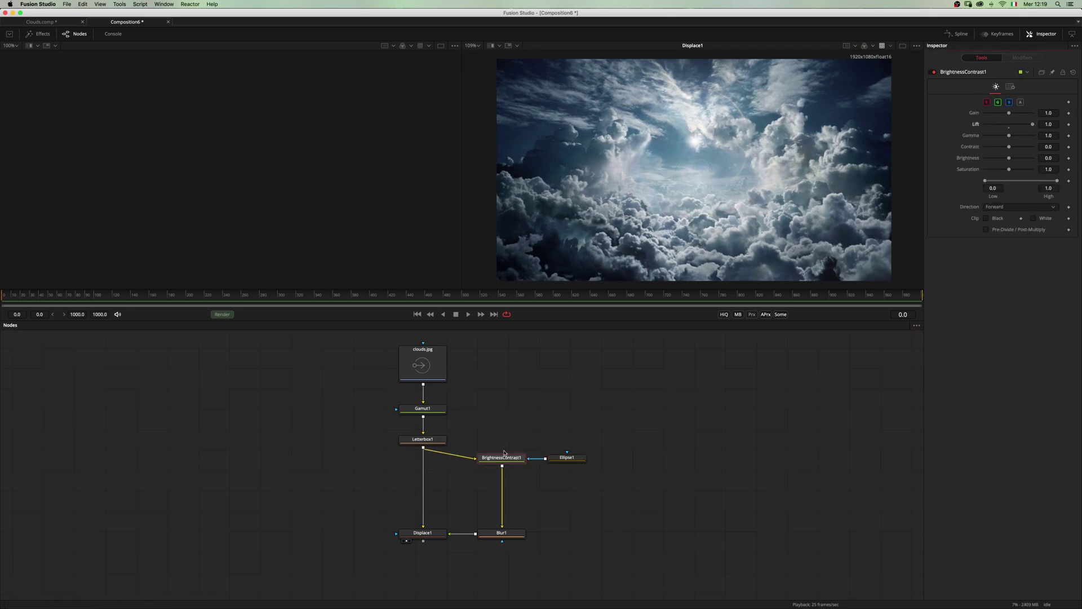
{"action": "key", "text": "2"}
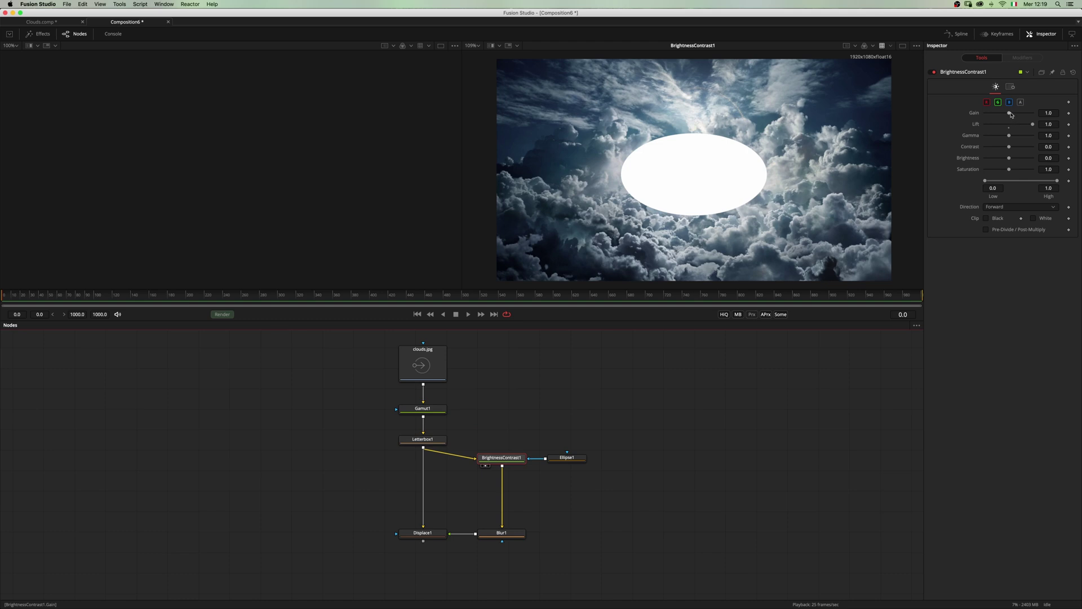
{"action": "left_click_drag", "start_coordinate": [1016, 114], "coordinate": [1030, 114]}
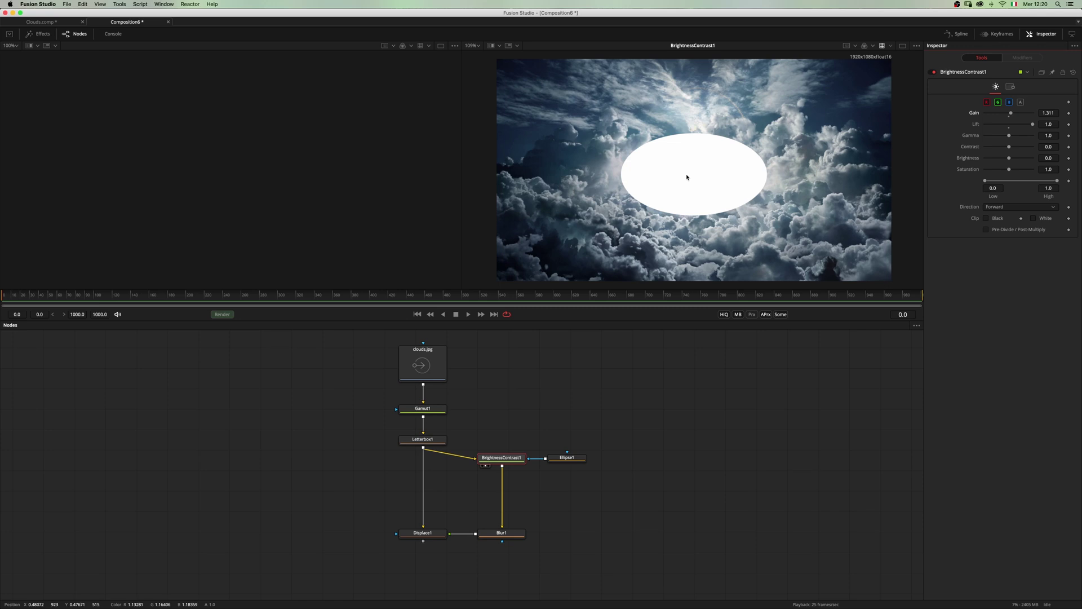
- Set the Ellipse mask's Soft Edge to about 0.0409 and display the Displace node in the viewer again
{"action": "left_click", "coordinate": [567, 457]}
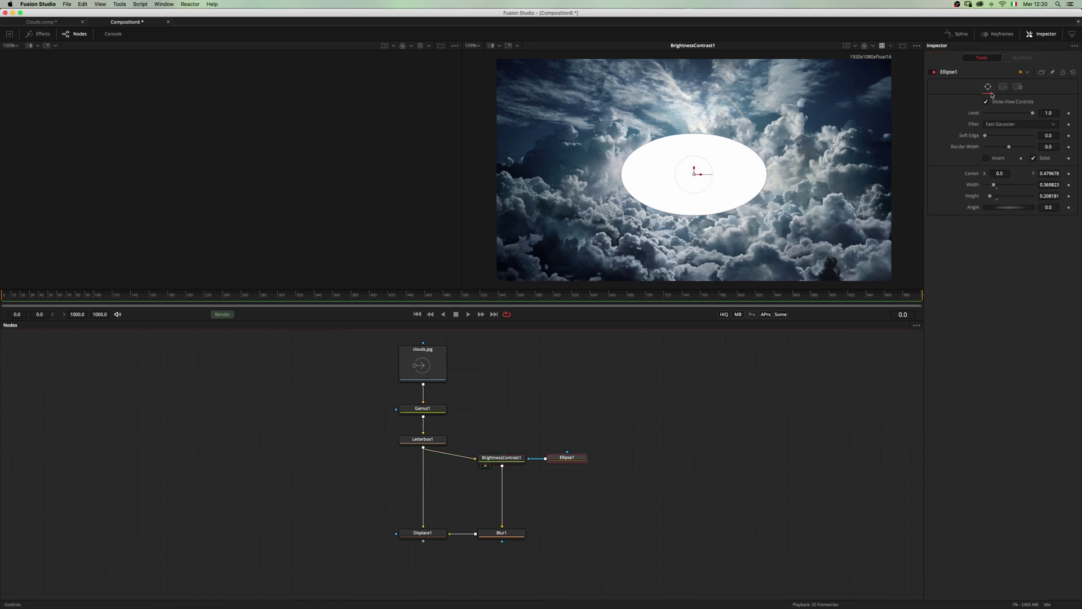
{"action": "left_click_drag", "start_coordinate": [987, 138], "coordinate": [998, 139]}
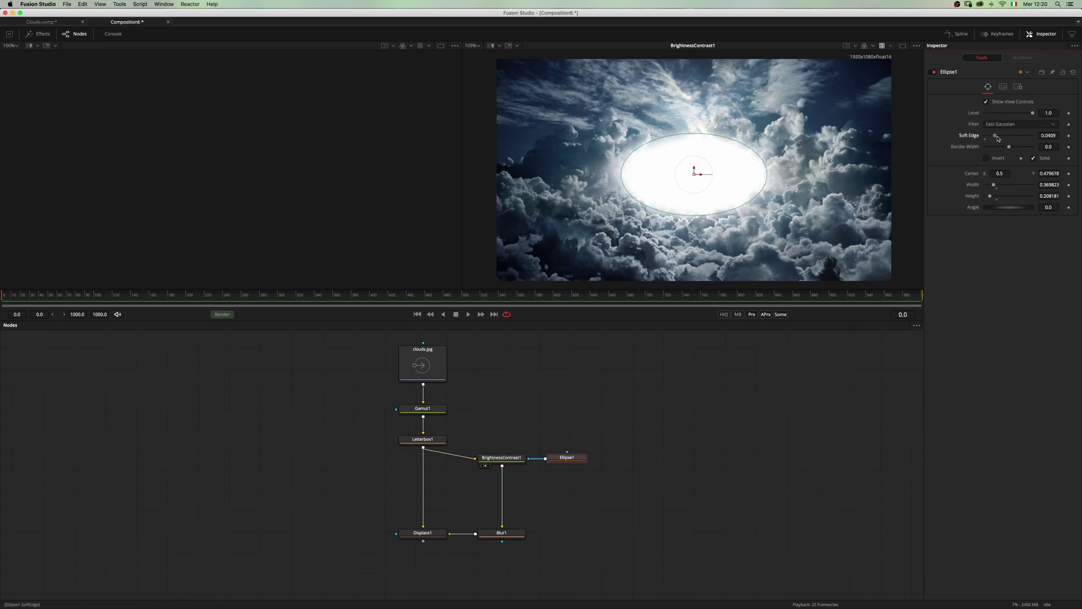
{"action": "left_click", "coordinate": [575, 479]}
{"action": "left_click_drag", "start_coordinate": [438, 536], "coordinate": [469, 483]}
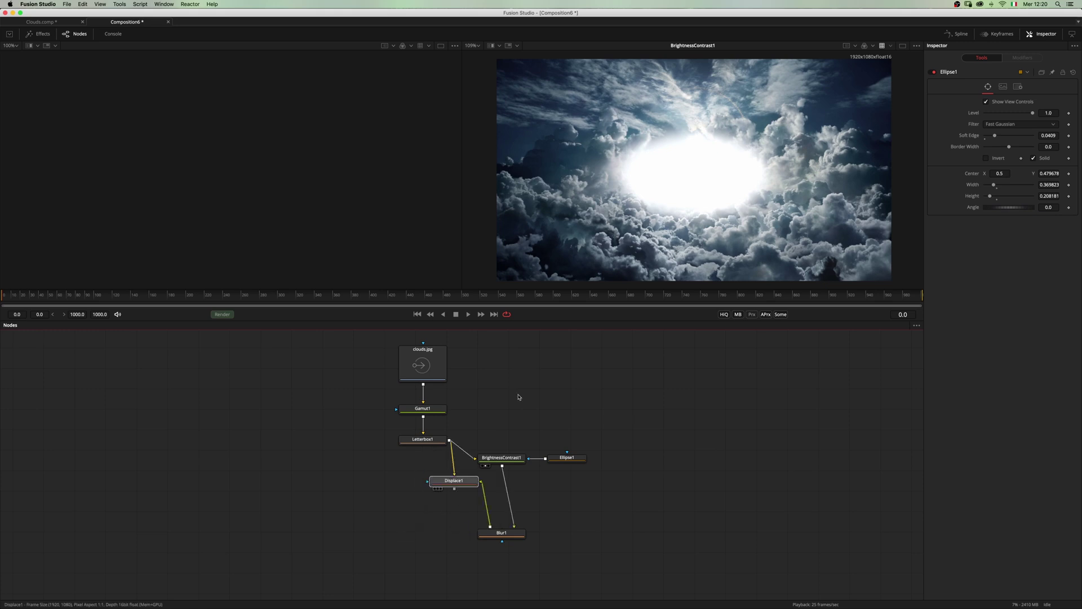
{"action": "left_click_drag", "start_coordinate": [518, 397], "coordinate": [611, 237]}
- Try X and Y Refraction values of about 0.022 on the Displace node and reset both to 0.0
{"action": "left_click", "coordinate": [434, 534]}
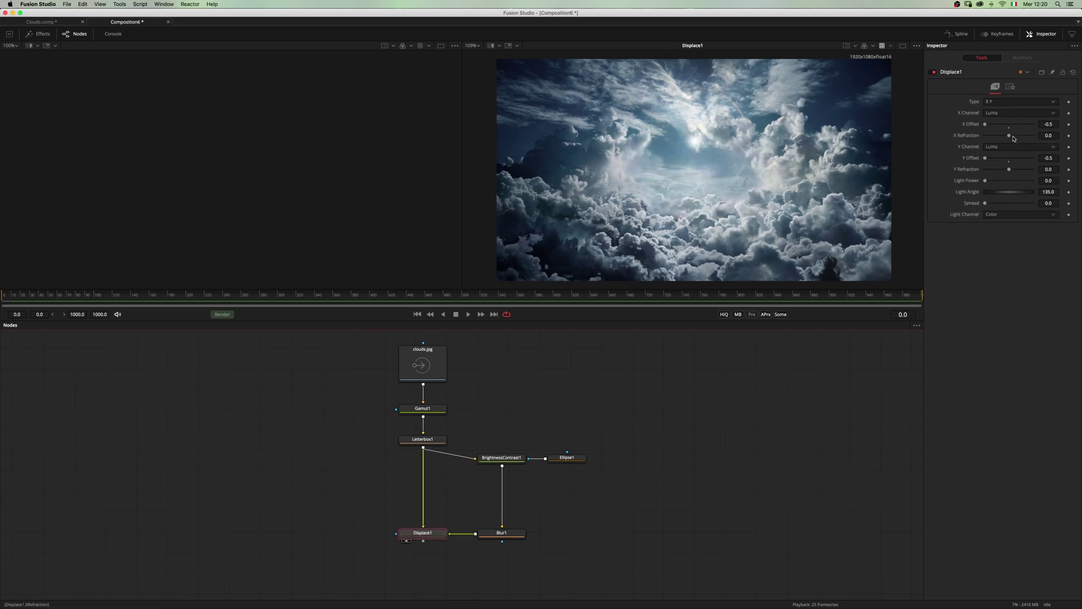
{"action": "left_click_drag", "start_coordinate": [1013, 138], "coordinate": [1010, 173]}
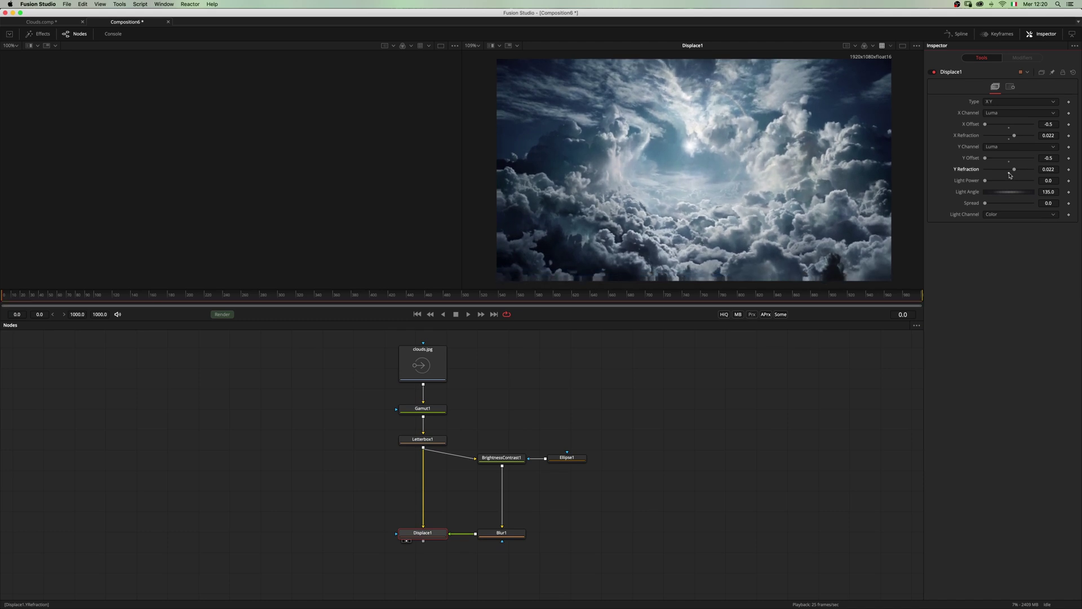
{"action": "left_click", "coordinate": [1010, 173]}
{"action": "left_click", "coordinate": [1009, 138]}
{"action": "left_click_drag", "start_coordinate": [1010, 136], "coordinate": [1027, 135]}
{"action": "left_click", "coordinate": [1010, 138]}
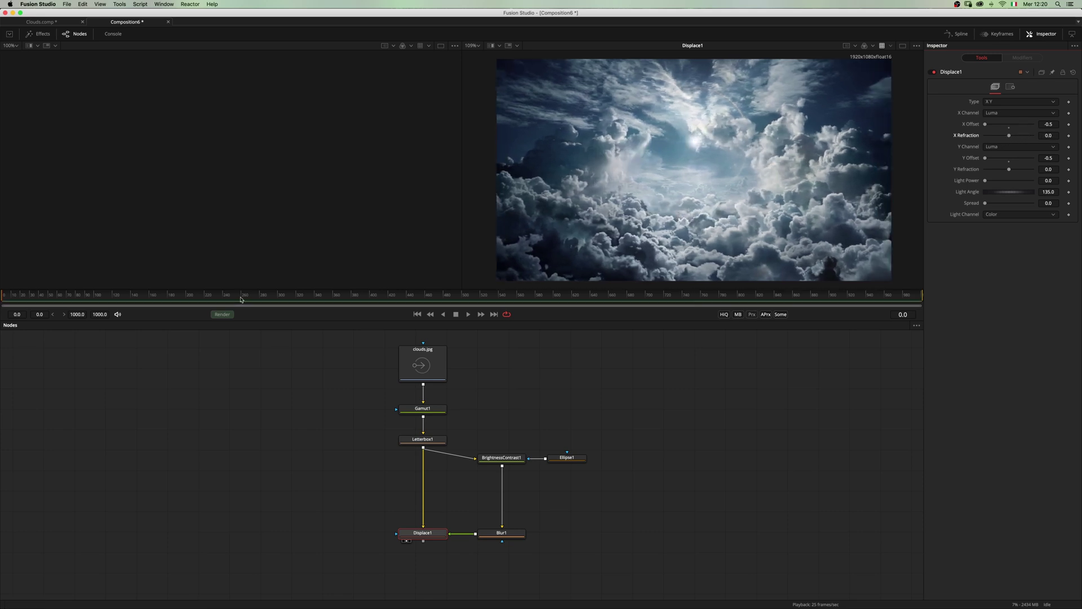
- Set the composition's end frame to 100
{"action": "left_click", "coordinate": [99, 314]}
{"action": "type", "text": "100"}
{"action": "key", "text": "Return"}
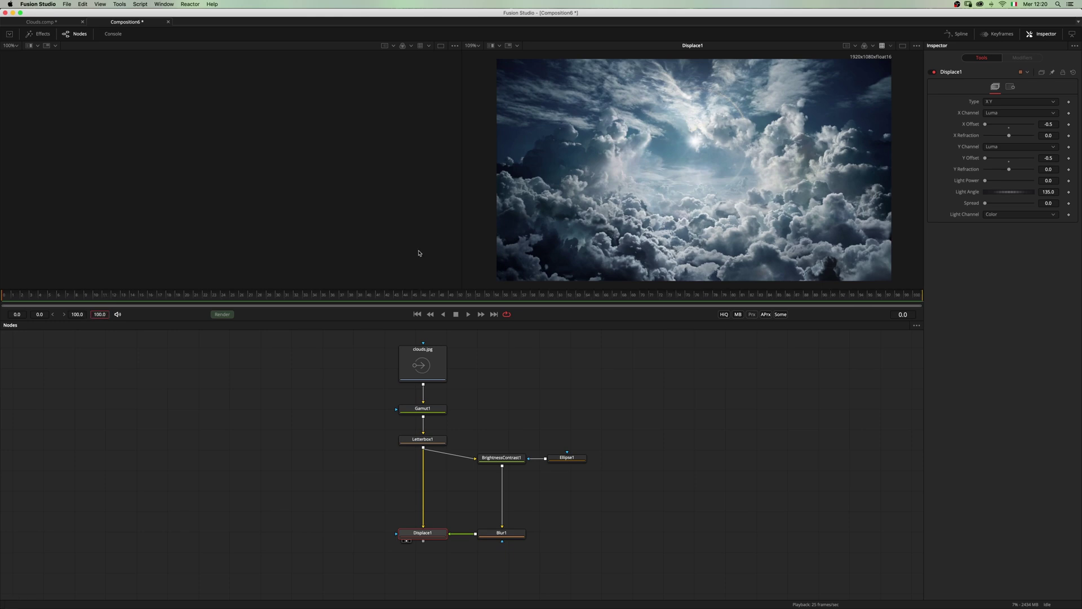
- Keyframe the Displace node's X Refraction at 0.025 on frame 0 and at a negative value on frame 100
{"action": "left_click", "coordinate": [1057, 135]}
{"action": "type", "text": "0.025"}
{"action": "key", "text": "Return"}
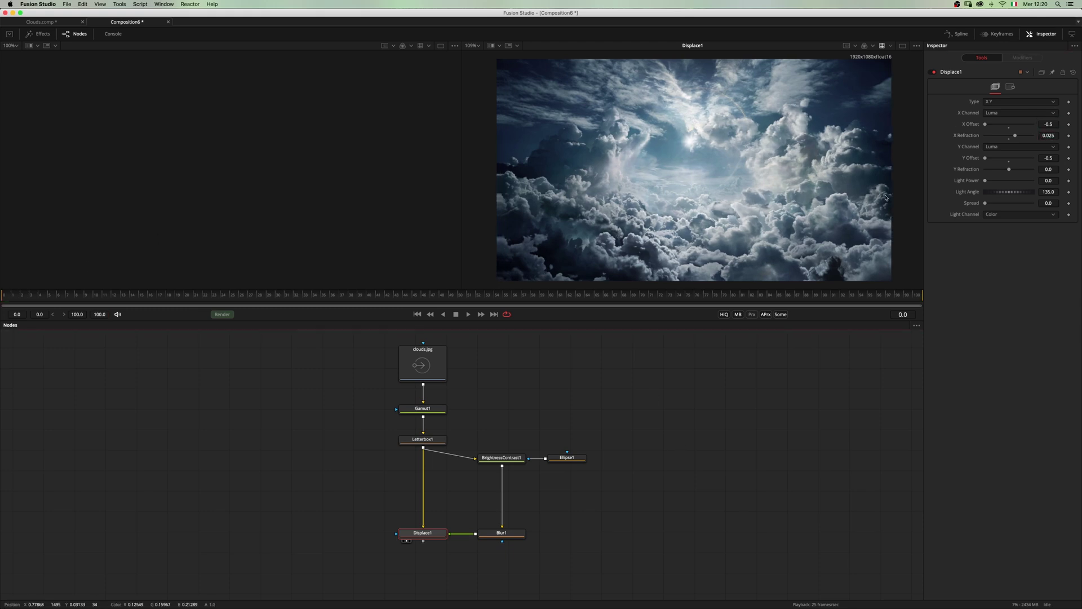
{"action": "left_click", "coordinate": [1069, 136]}
{"action": "left_click", "coordinate": [908, 296]}
{"action": "left_click", "coordinate": [1069, 135]}
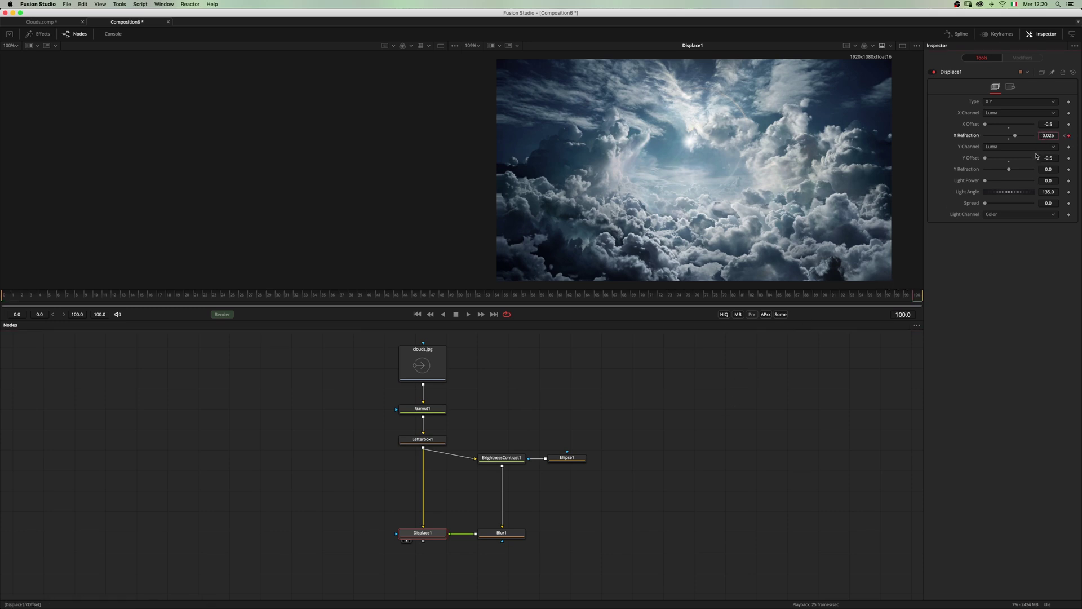
{"action": "key", "text": "Return"}
- Play the composition from frame 0 to review the animated cloud displacement
{"action": "left_click", "coordinate": [3, 295]}
{"action": "left_click_drag", "start_coordinate": [691, 429], "coordinate": [697, 435]}
{"action": "key", "text": "space"}
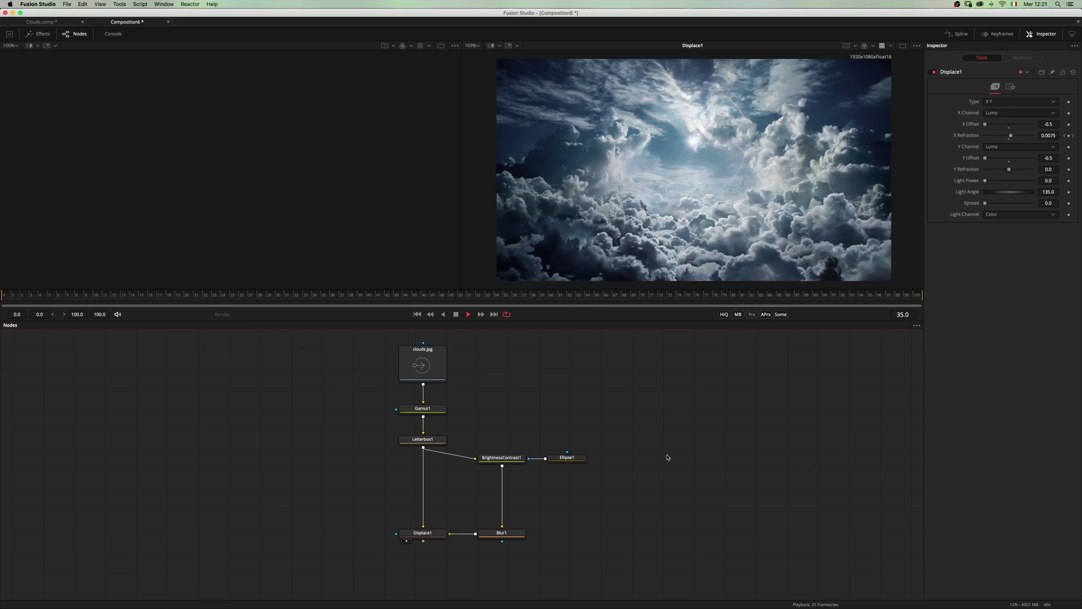
{"action": "scroll", "coordinate": [630, 451], "scroll_direction": "down", "scroll_amount": 3}
{"action": "scroll", "coordinate": [631, 451], "scroll_direction": "right", "scroll_amount": 3}
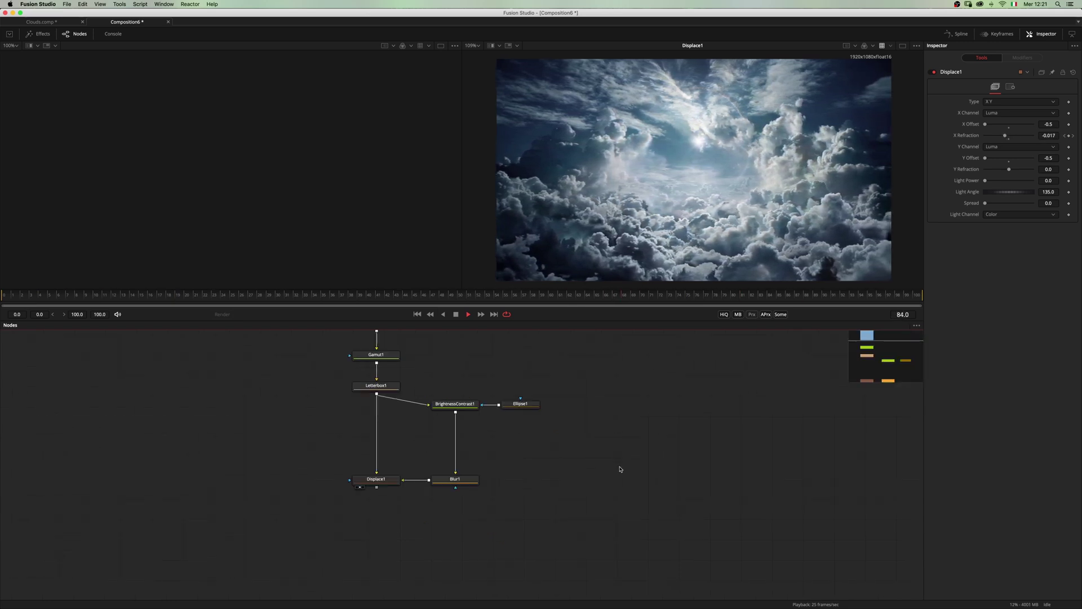
{"action": "key", "text": "space"}
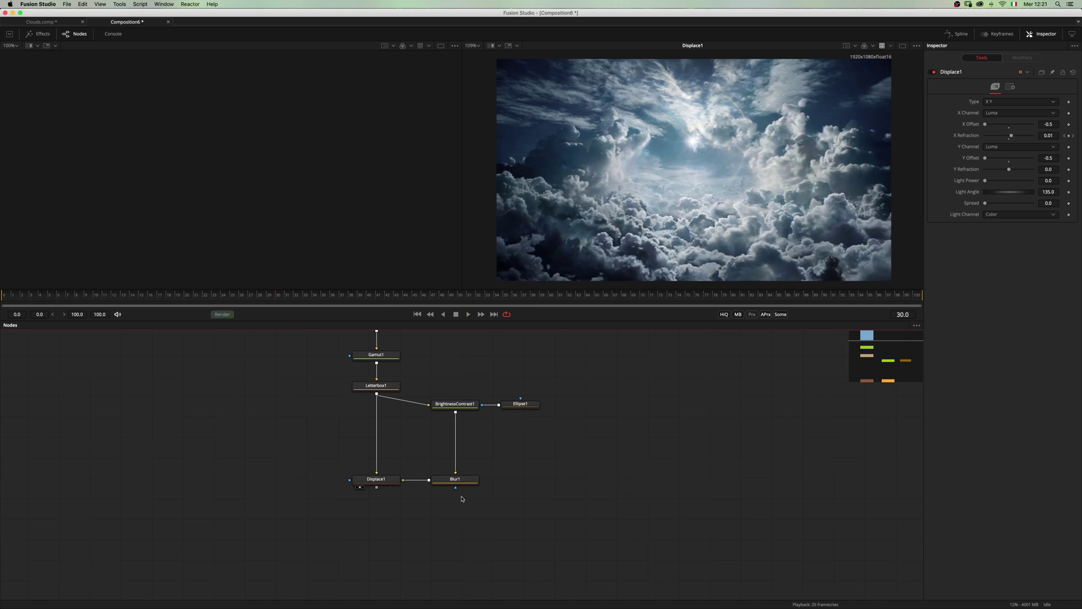
- Add a Twitch node after the Displace node and display it in the viewer
{"action": "left_click", "coordinate": [376, 483]}
{"action": "key", "text": "shift+space"}
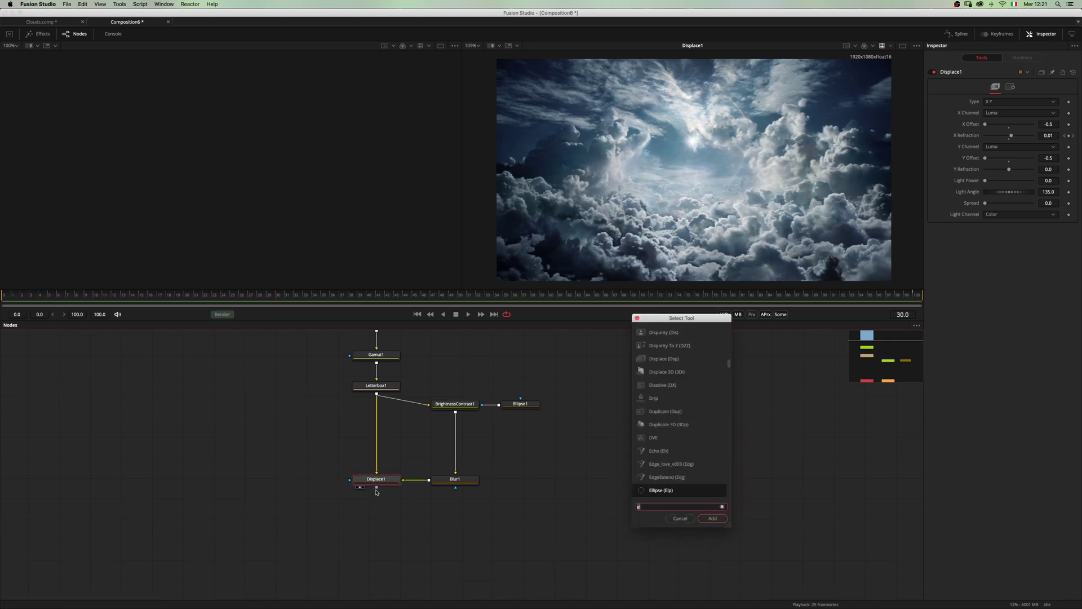
{"action": "type", "text": "twit"}
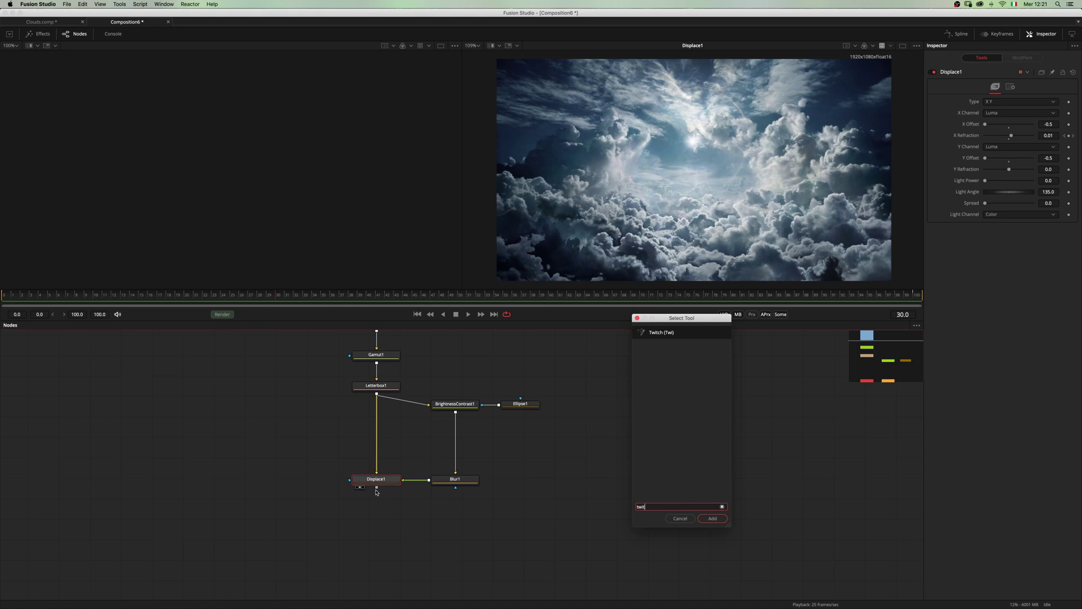
{"action": "key", "text": "Return"}
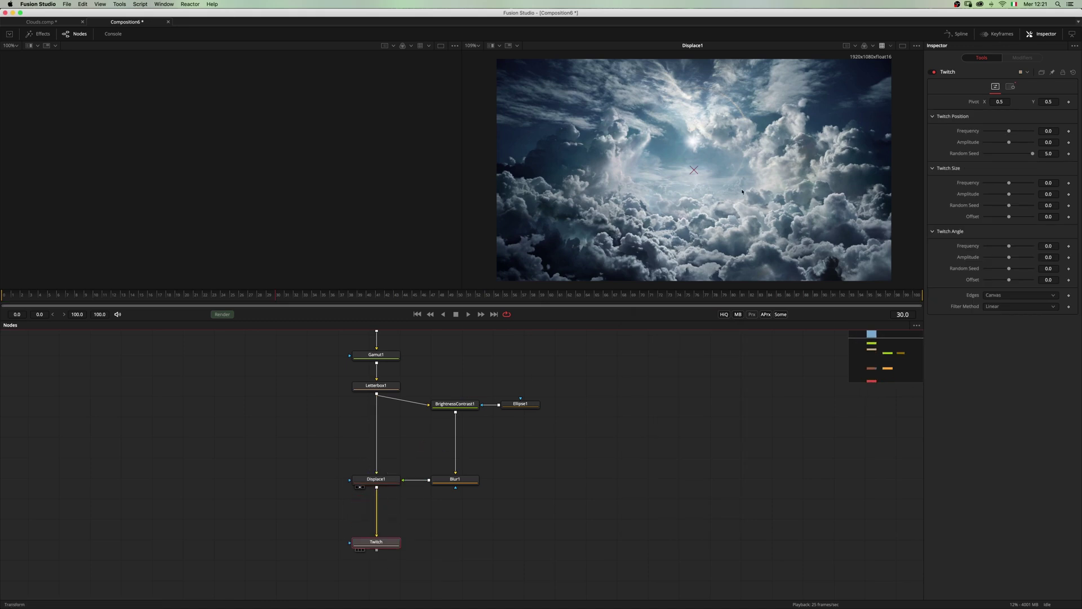
{"action": "key", "text": "2"}
- Keyframe the Twitch node's Size Offset at 0.081 on frame 0 and 0.162 on frame 100, and play back the scaling
{"action": "left_click", "coordinate": [16, 297]}
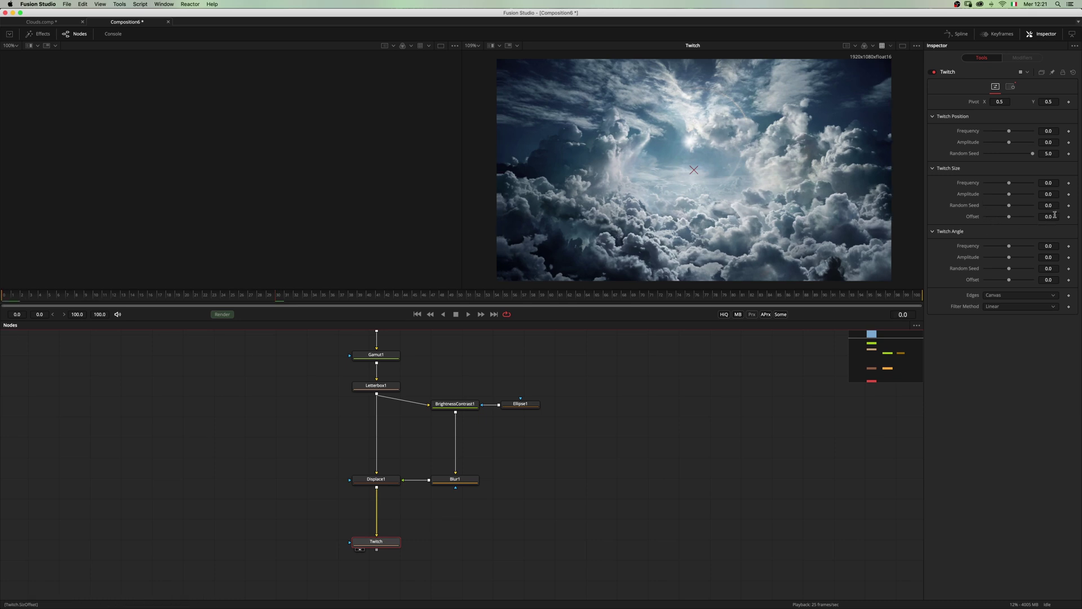
{"action": "left_click_drag", "start_coordinate": [1011, 218], "coordinate": [1029, 219]}
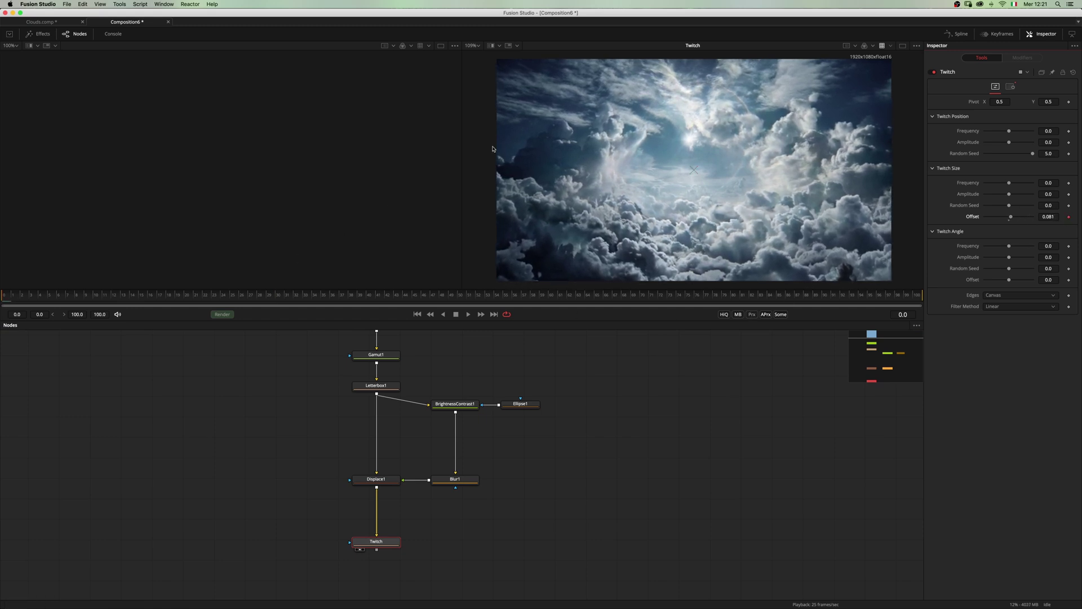
{"action": "left_click", "coordinate": [913, 295]}
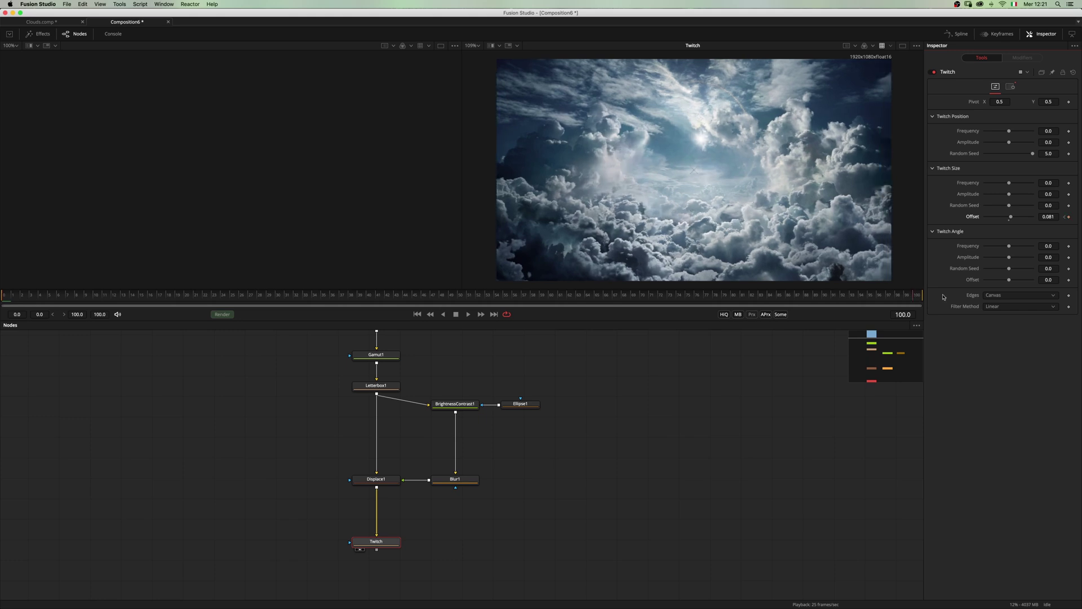
{"action": "left_click_drag", "start_coordinate": [1013, 219], "coordinate": [1033, 219]}
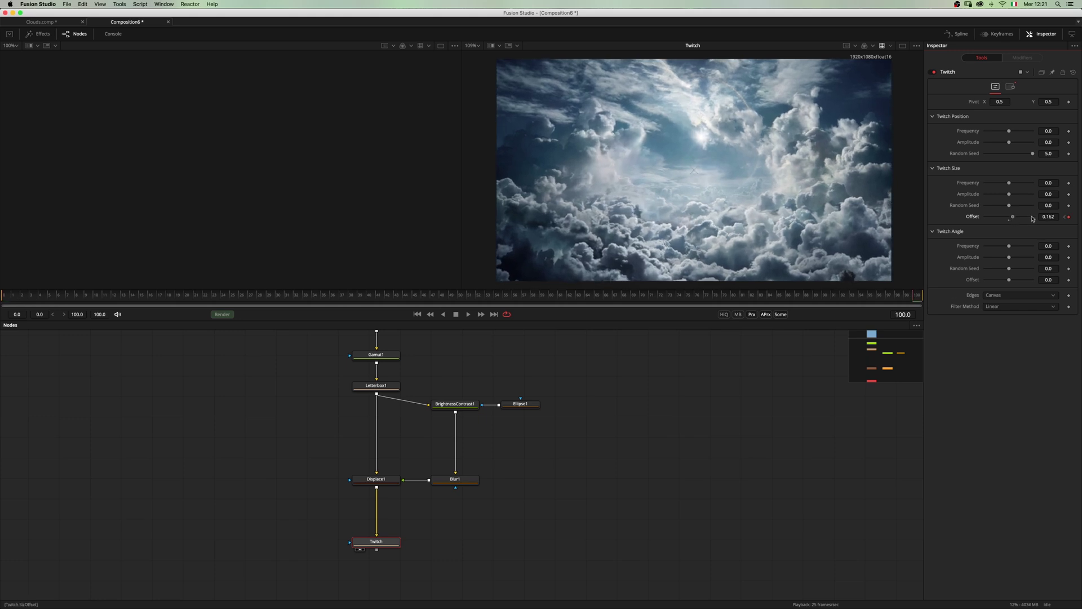
{"action": "left_click", "coordinate": [16, 295]}
{"action": "key", "text": "space"}
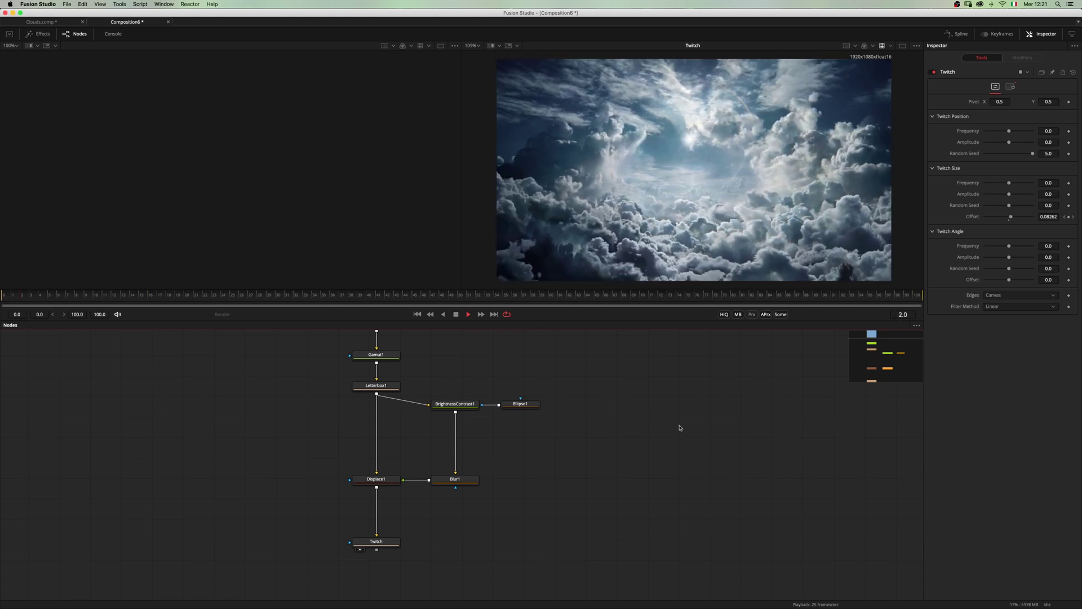
{"action": "key", "text": "space"}
- Raise the Twitch Size Offset keyframes on frames 0 and 100 and replay the animation
{"action": "left_click", "coordinate": [1012, 217]}
{"action": "left_click", "coordinate": [918, 295]}
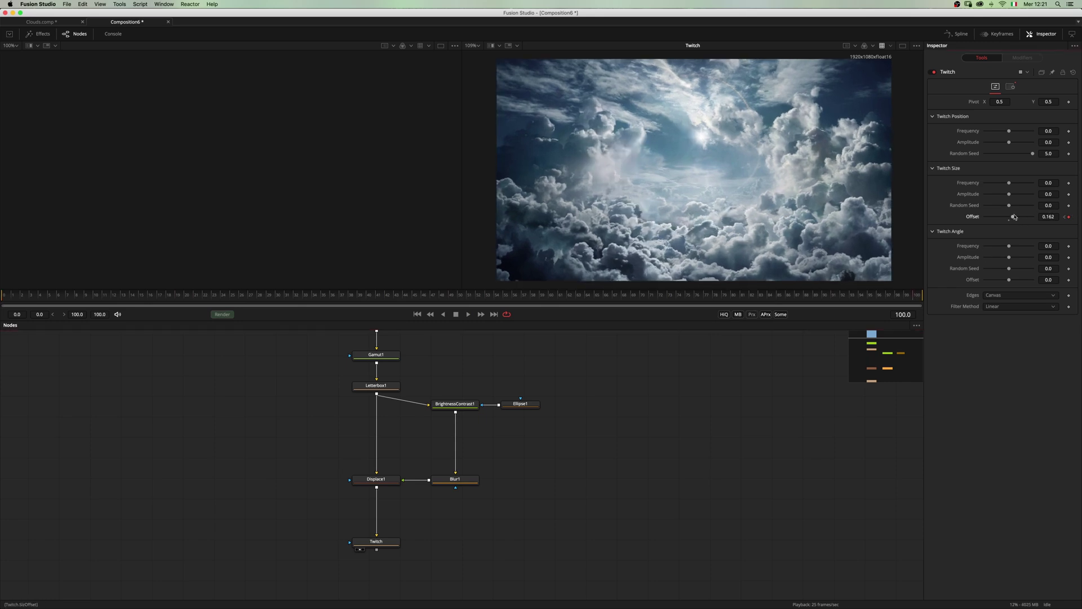
{"action": "key", "text": "space"}
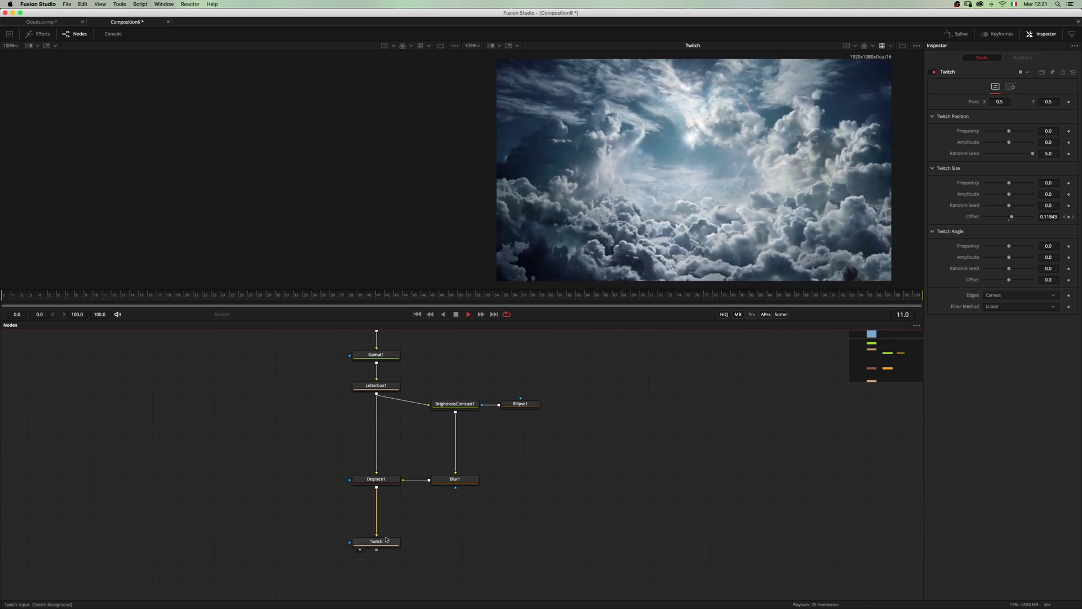
- Set Twitch Position to frequency 0.0125 and amplitude 0.06, and Twitch Angle to frequency 0.0151 and amplitude 0.4
{"action": "left_click_drag", "start_coordinate": [386, 542], "coordinate": [389, 516]}
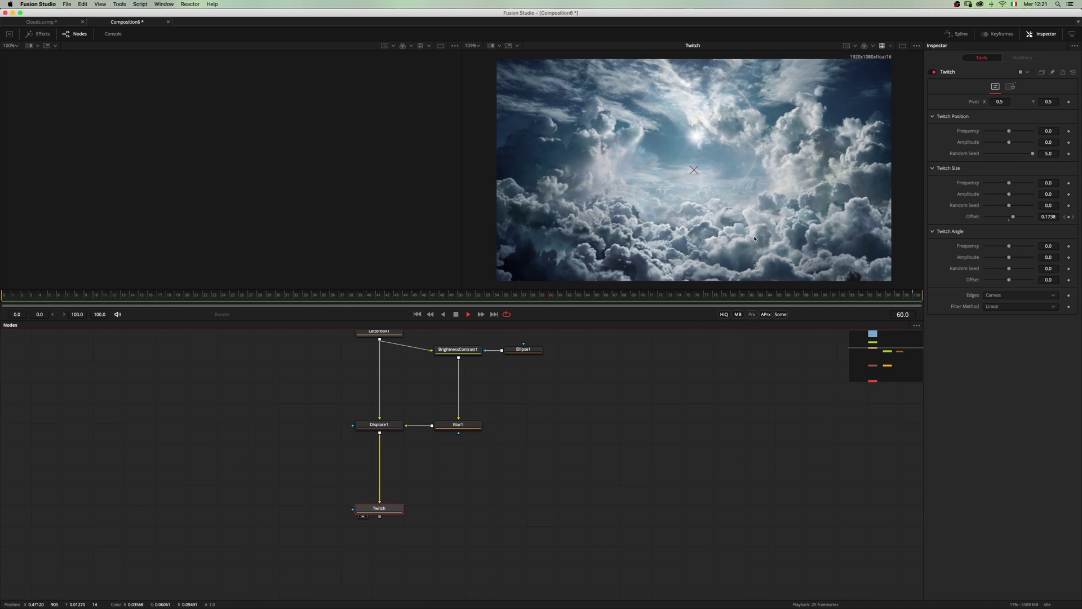
{"action": "mouse_move", "coordinate": [1015, 134]}
{"action": "left_mouse_down"}
{"action": "mouse_move", "coordinate": [1034, 133]}
{"action": "mouse_move", "coordinate": [1023, 145]}
{"action": "left_mouse_up"}
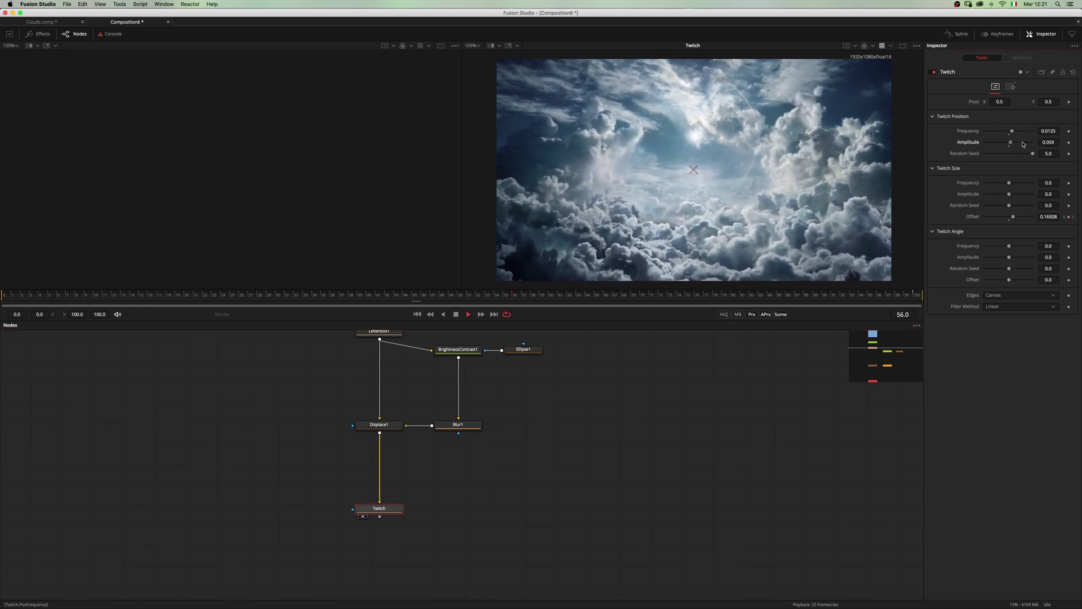
{"action": "mouse_move", "coordinate": [1010, 247]}
{"action": "left_mouse_down"}
{"action": "mouse_move", "coordinate": [1028, 248]}
{"action": "mouse_move", "coordinate": [1019, 260]}
{"action": "left_mouse_up"}
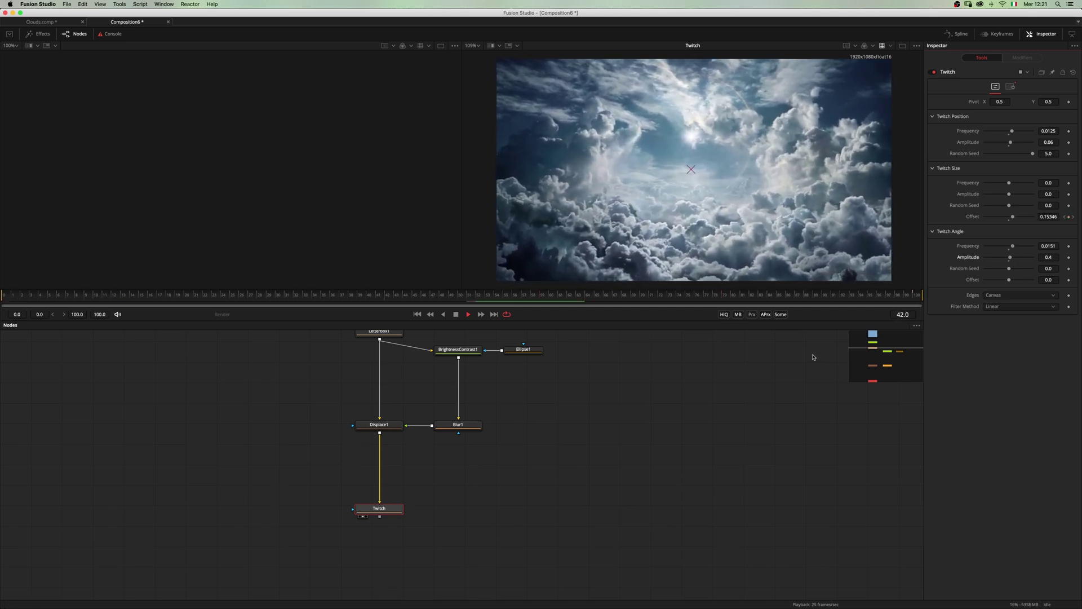
- Move the Twitch node farther below the Displace node and stop the playback
{"action": "left_click_drag", "start_coordinate": [401, 507], "coordinate": [408, 537]}
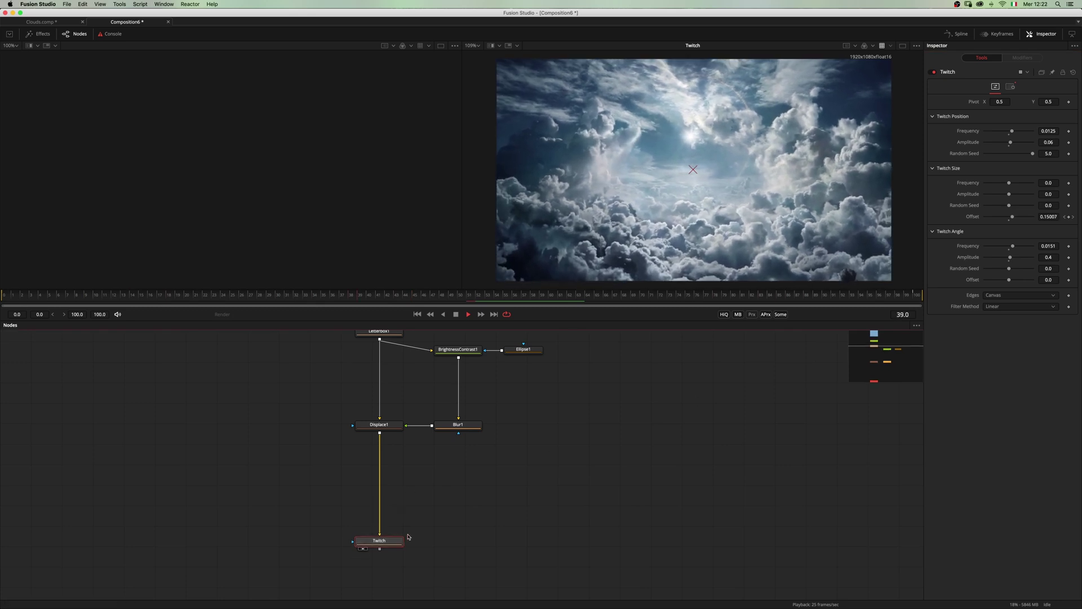
{"action": "key", "text": "space"}
{"action": "left_click", "coordinate": [440, 487]}
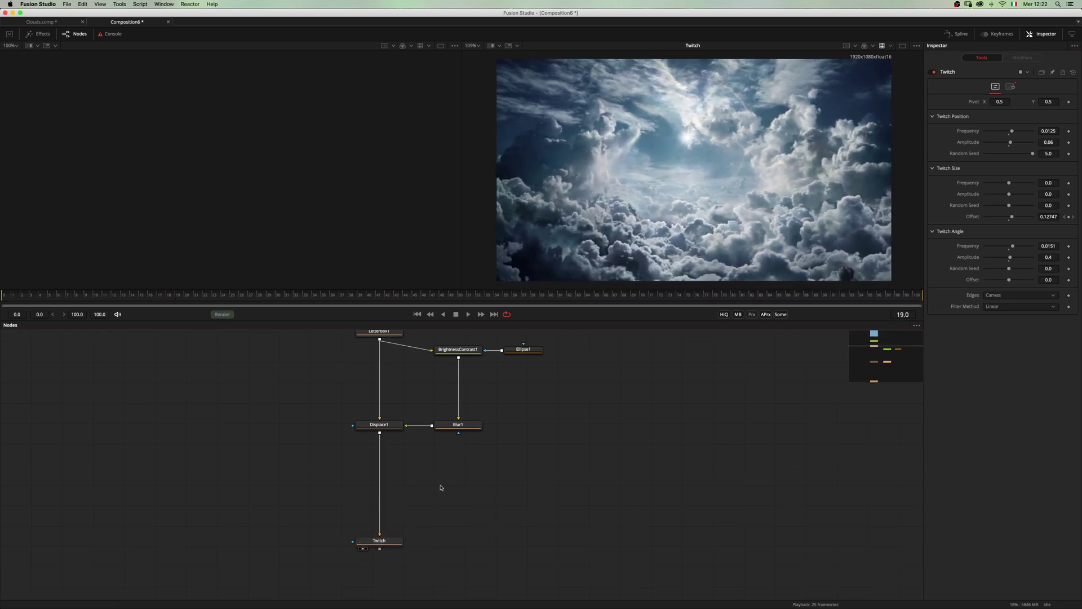
- Add a Text+ node, merge it over the Displace output ahead of Twitch, and arrange the Text and Merge nodes beside the main branch
{"action": "scroll", "coordinate": [530, 451], "scroll_direction": "down", "scroll_amount": 3}
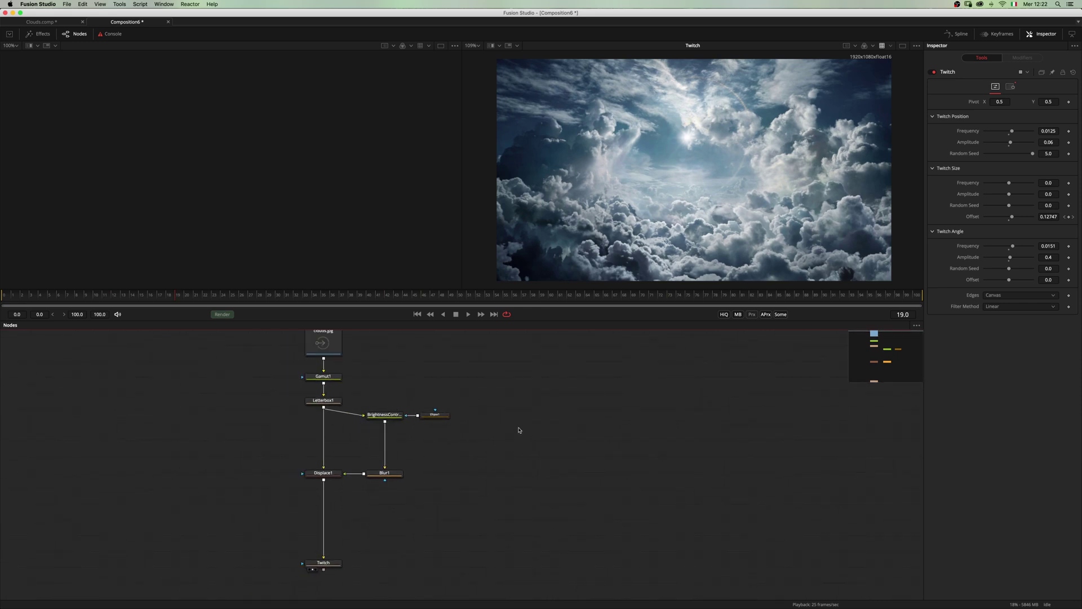
{"action": "key", "text": "shift+space"}
{"action": "type", "text": "tex"}
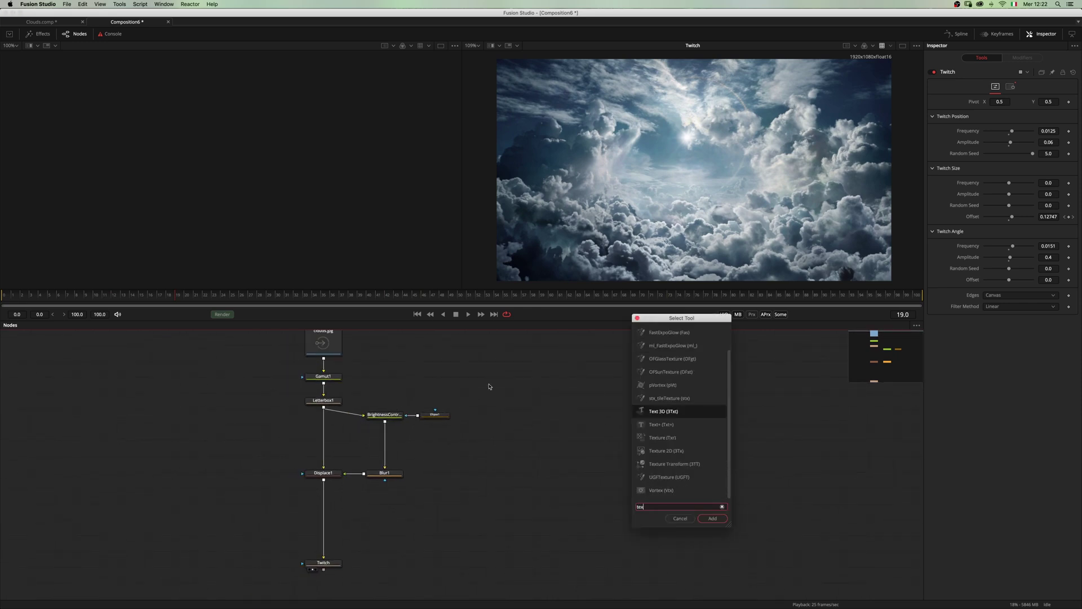
{"action": "key", "text": "Down"}
{"action": "key", "text": "Return"}
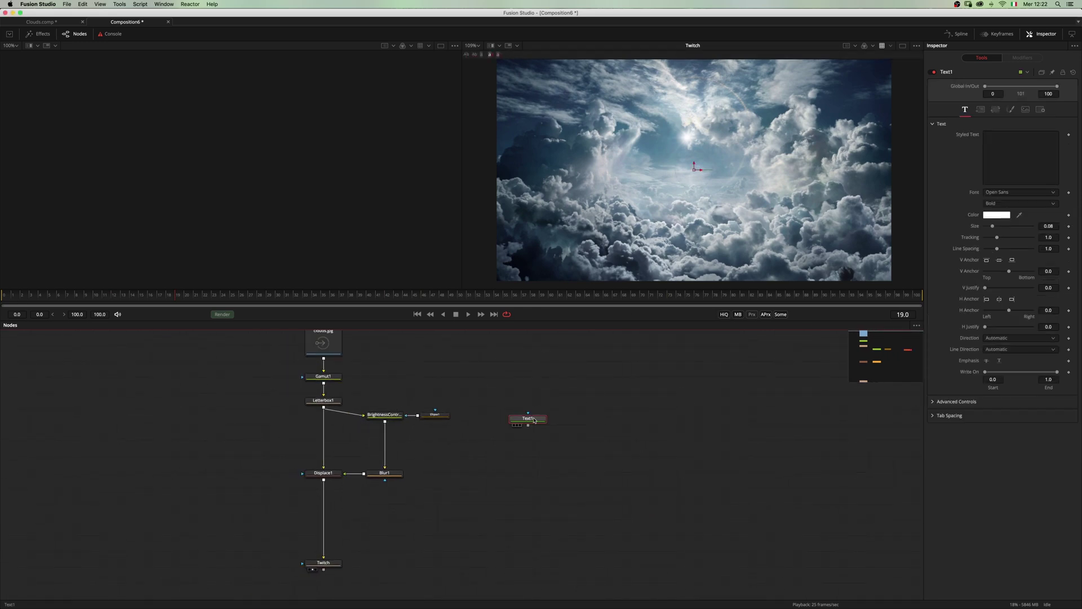
{"action": "left_click_drag", "start_coordinate": [534, 420], "coordinate": [324, 476]}
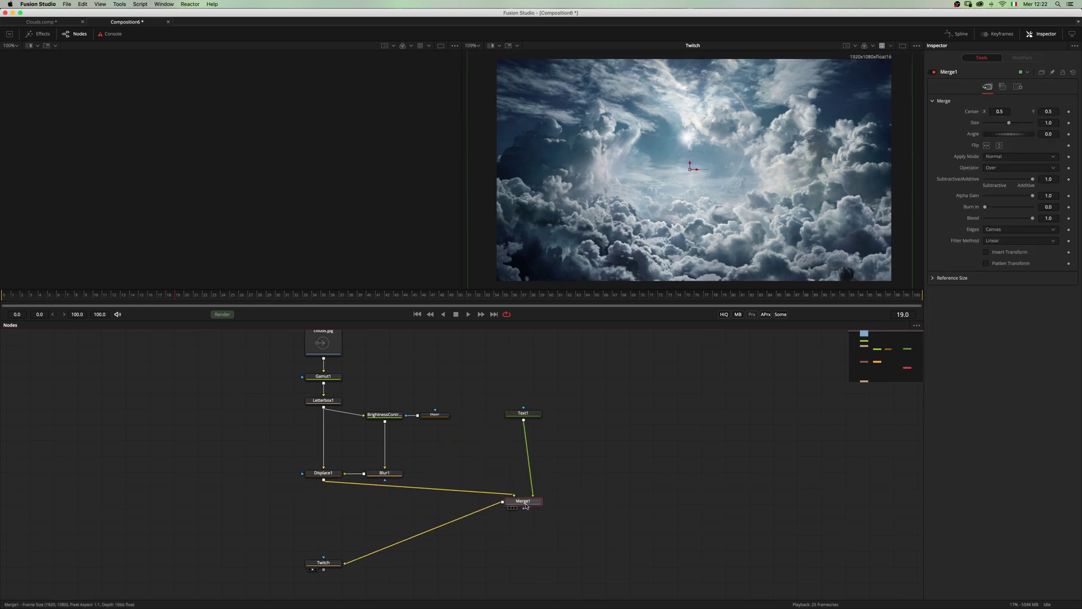
{"action": "left_click_drag", "start_coordinate": [526, 505], "coordinate": [481, 522]}
{"action": "left_click_drag", "start_coordinate": [524, 415], "coordinate": [479, 443]}
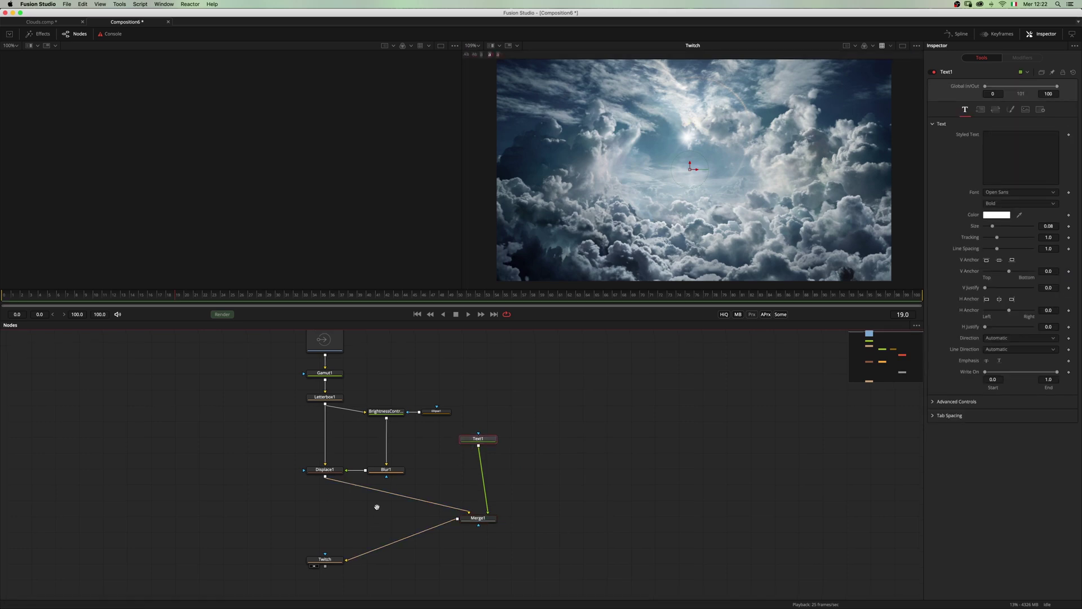
- Enter CLOUDS as the title text and set its font to Big Caslon
{"action": "type", "text": "CLOUDS"}
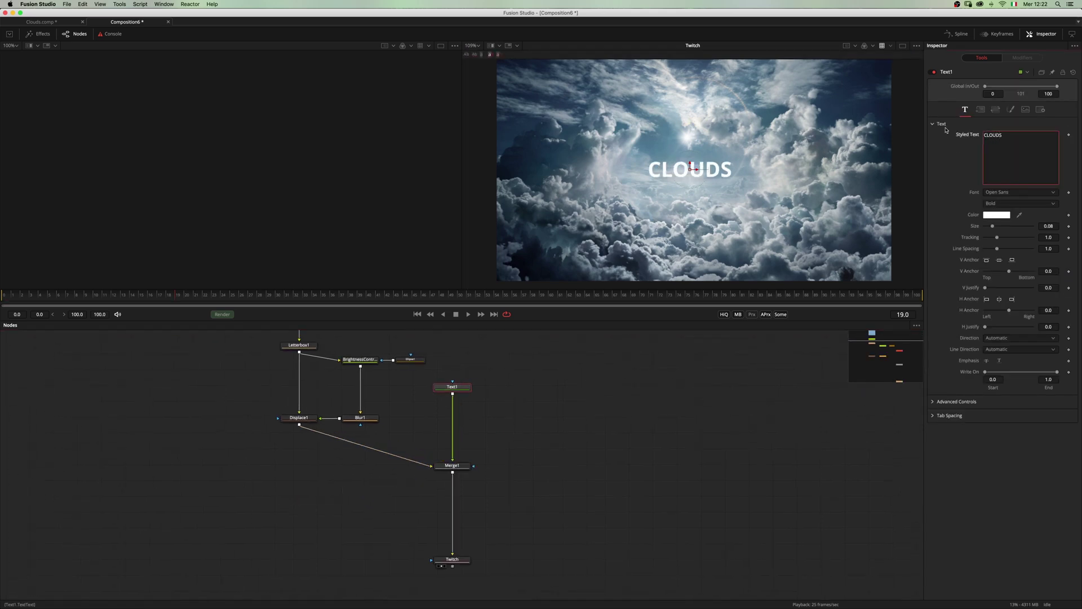
{"action": "left_click", "coordinate": [1009, 193]}
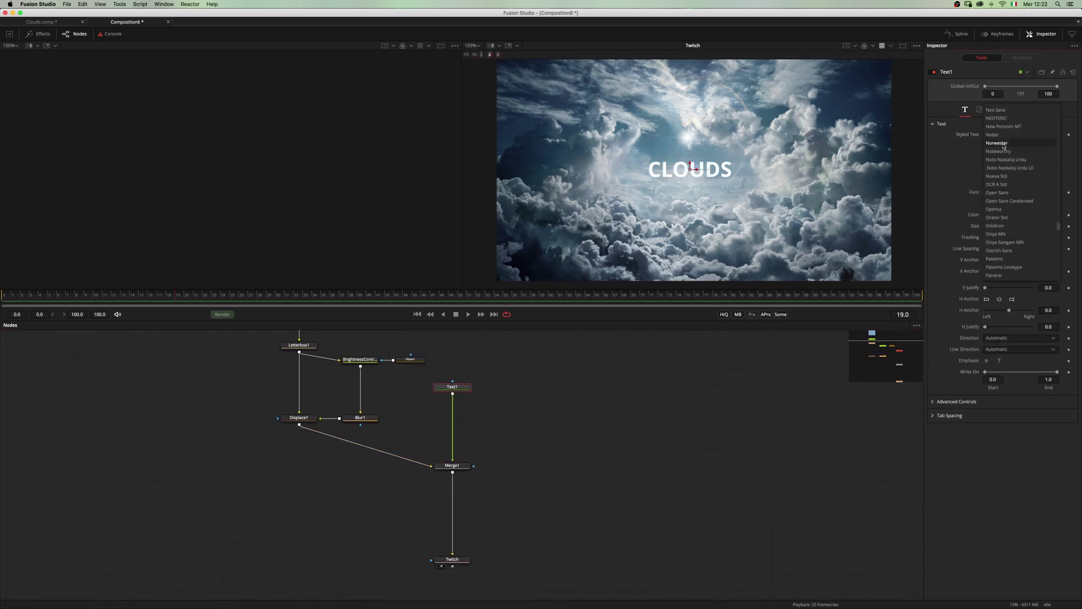
{"action": "scroll", "coordinate": [1004, 146], "scroll_direction": "up", "scroll_amount": 5}
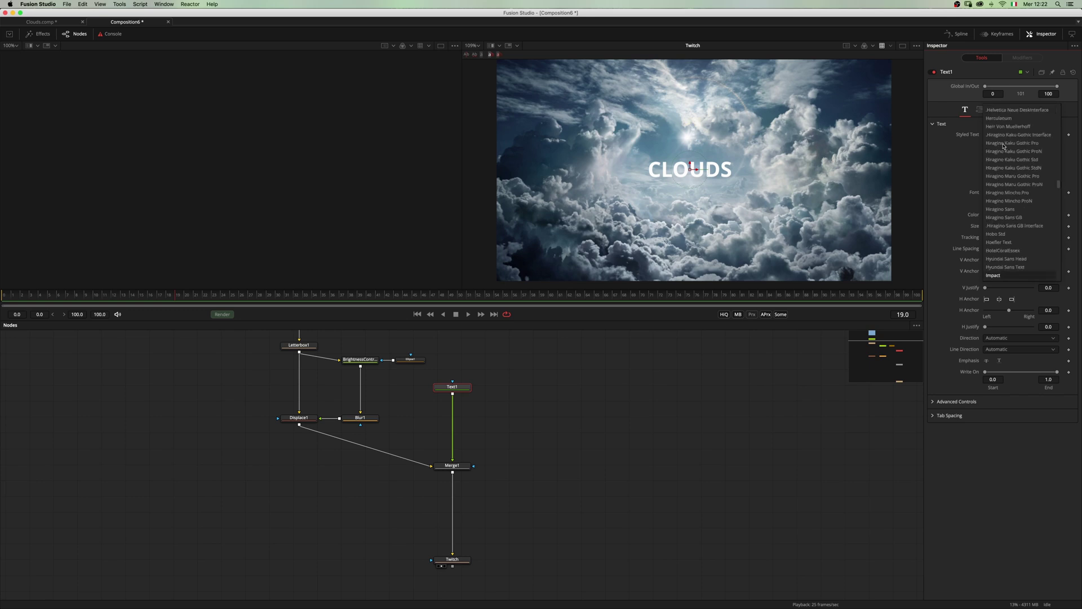
{"action": "scroll", "coordinate": [1004, 147], "scroll_direction": "up", "scroll_amount": 10}
{"action": "left_click", "coordinate": [995, 225]}
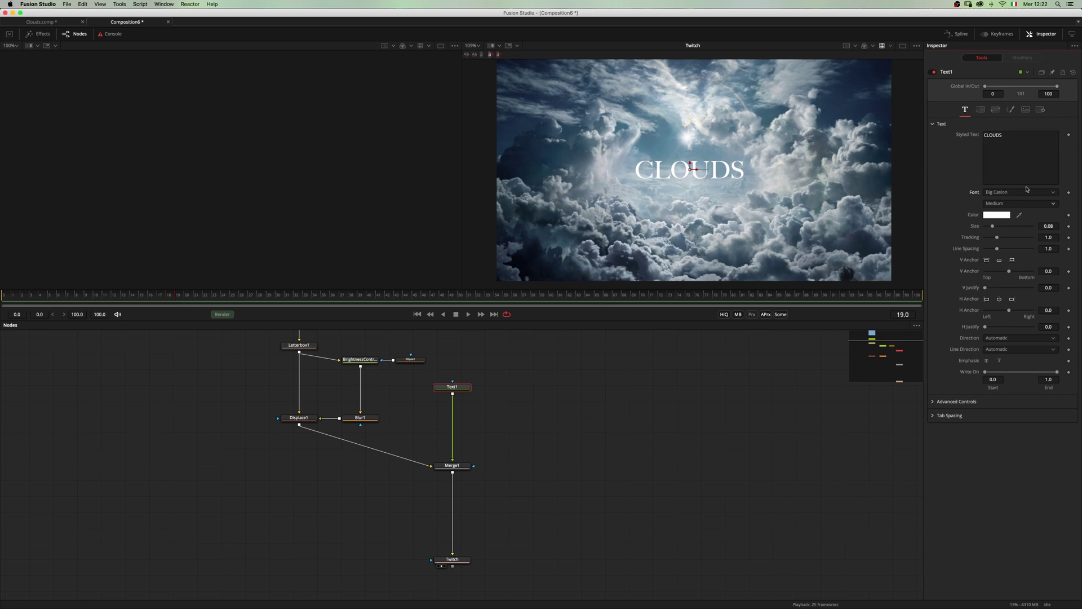
- Colour the title with a dark blue sampled from the sky and set its size to 0.1299
{"action": "left_click", "coordinate": [1012, 110]}
{"action": "left_click", "coordinate": [965, 109]}
{"action": "left_click_drag", "start_coordinate": [1020, 216], "coordinate": [786, 96]}
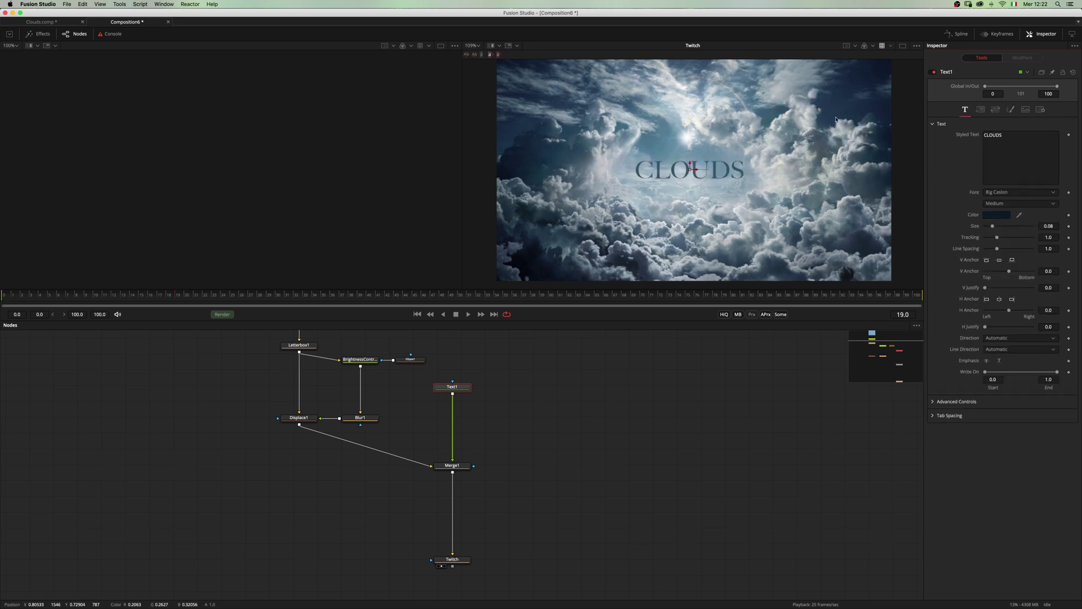
{"action": "left_click_drag", "start_coordinate": [994, 226], "coordinate": [1002, 228]}
- Shift the cloud photo down behind the title by setting the Letterbox node's vertical center to about 0.416
{"action": "scroll", "coordinate": [592, 381], "scroll_direction": "up", "scroll_amount": 5}
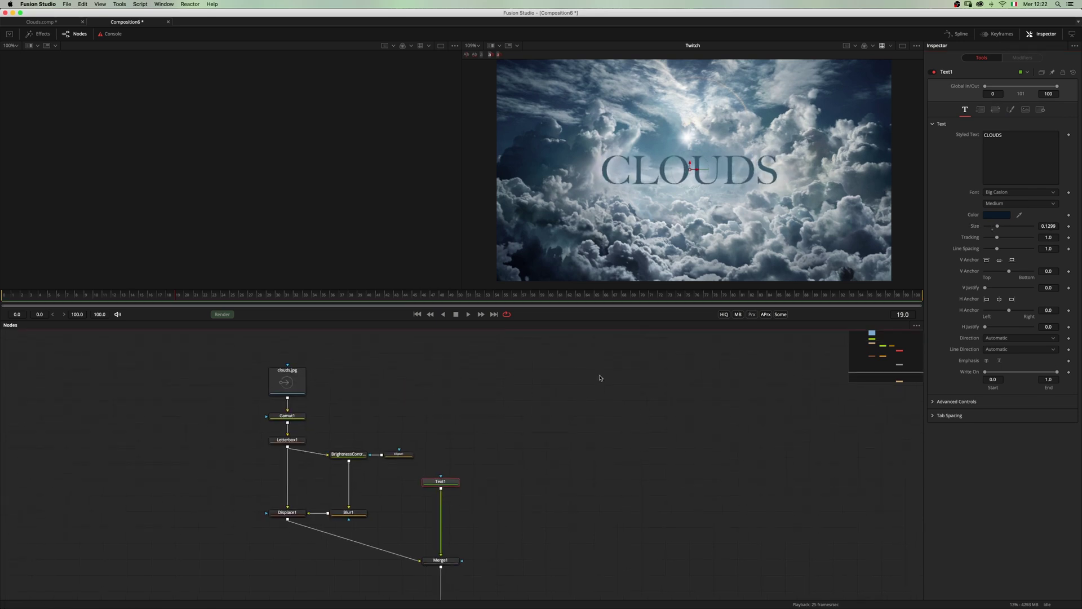
{"action": "scroll", "coordinate": [340, 415], "scroll_direction": "down", "scroll_amount": 2}
{"action": "left_click", "coordinate": [290, 416]}
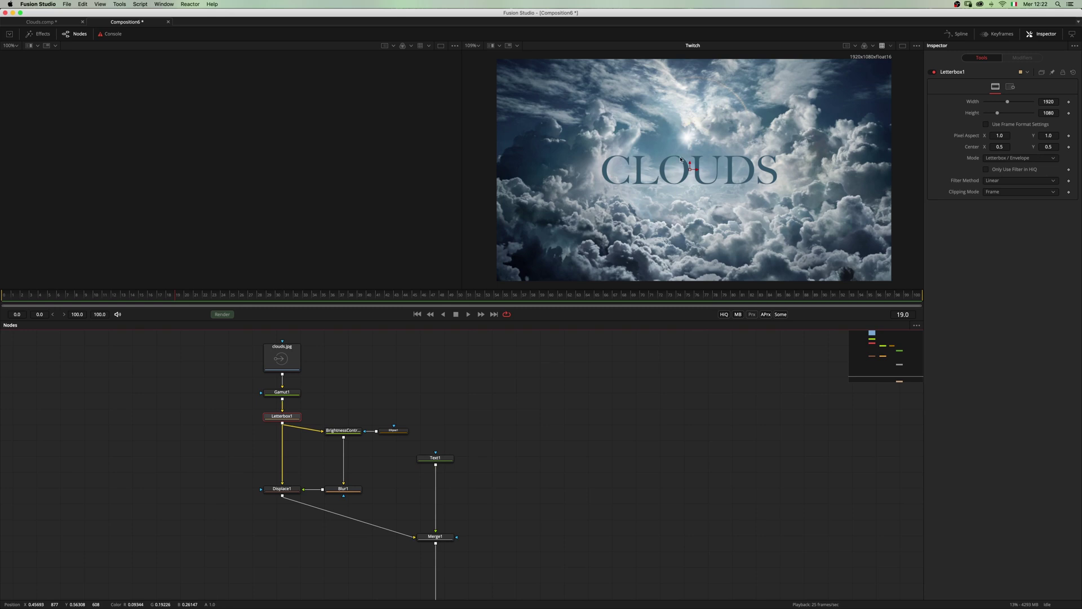
{"action": "left_click_drag", "start_coordinate": [691, 164], "coordinate": [690, 184]}
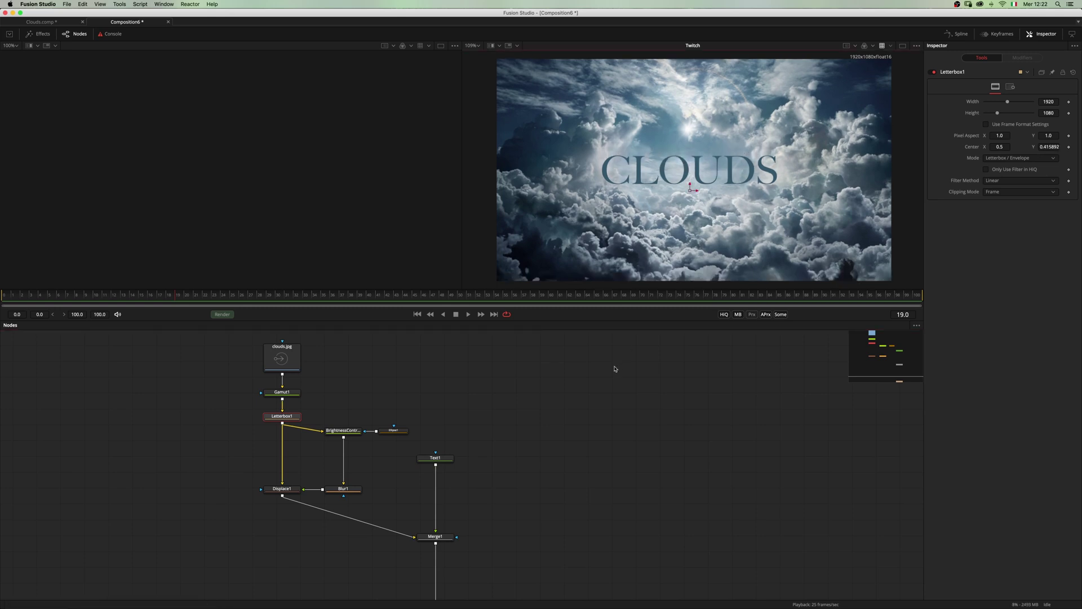
- Enlarge the CLOUDS title to a size of 0.14093
{"action": "scroll", "coordinate": [451, 400], "scroll_direction": "down", "scroll_amount": 3}
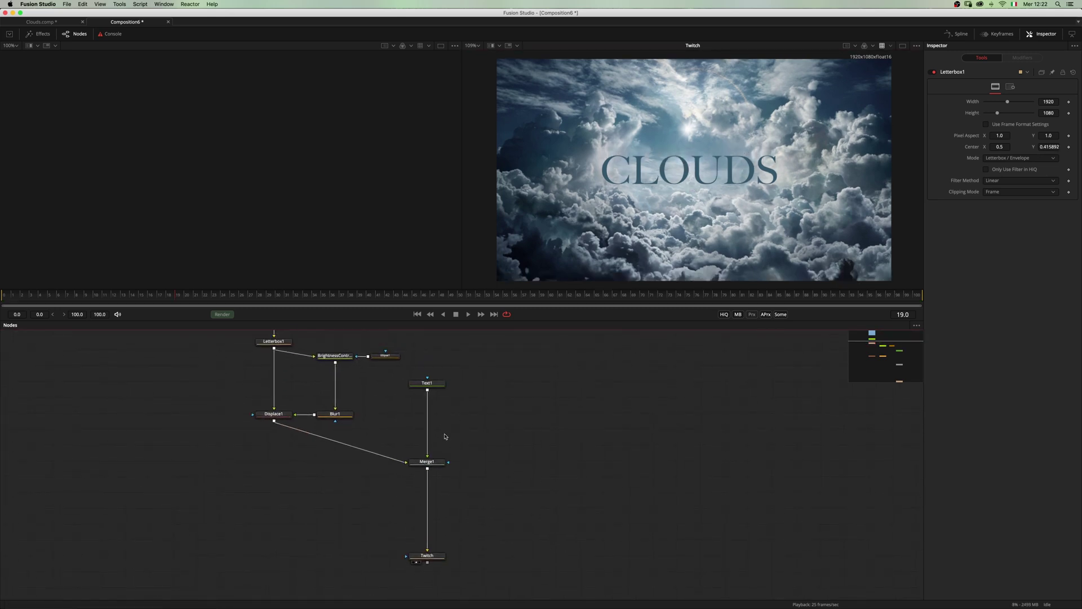
{"action": "left_click", "coordinate": [428, 383]}
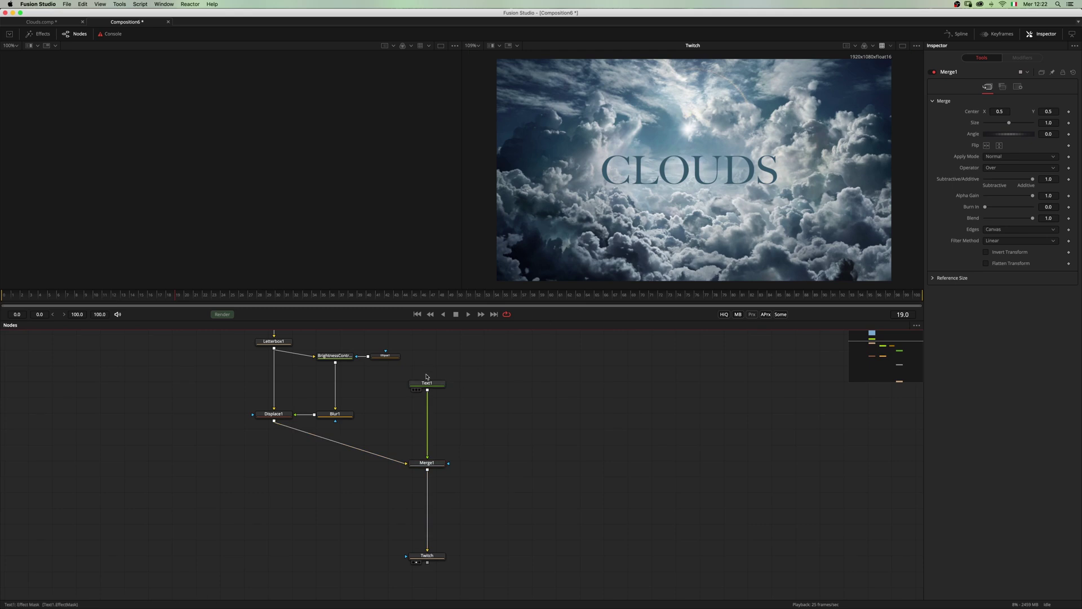
{"action": "left_click_drag", "start_coordinate": [999, 228], "coordinate": [1011, 228]}
{"action": "left_click", "coordinate": [614, 444]}
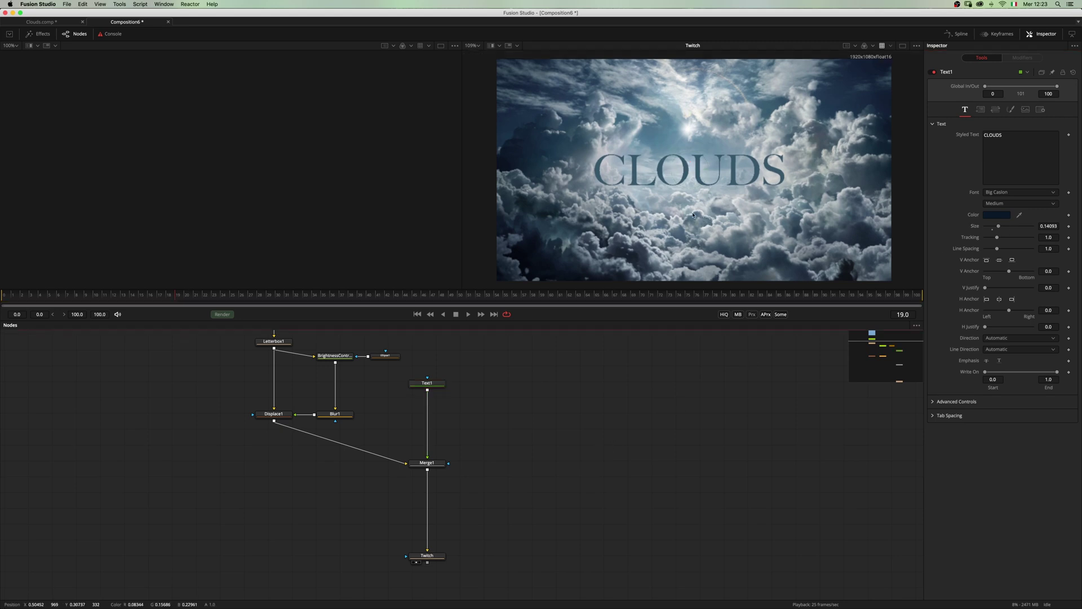
- Play the composition at a closer view to review the title moving with the clouds
{"action": "scroll", "coordinate": [693, 215], "scroll_direction": "up", "scroll_amount": 3}
{"action": "scroll", "coordinate": [693, 215], "scroll_direction": "down", "scroll_amount": 1}
{"action": "key", "text": "space"}
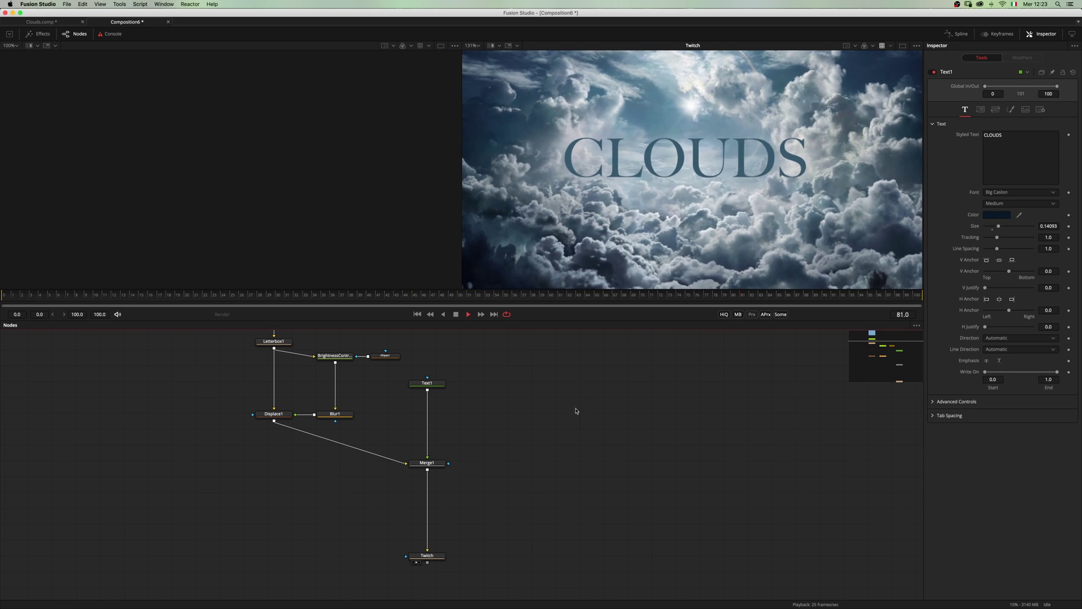
{"action": "key", "text": "space"}
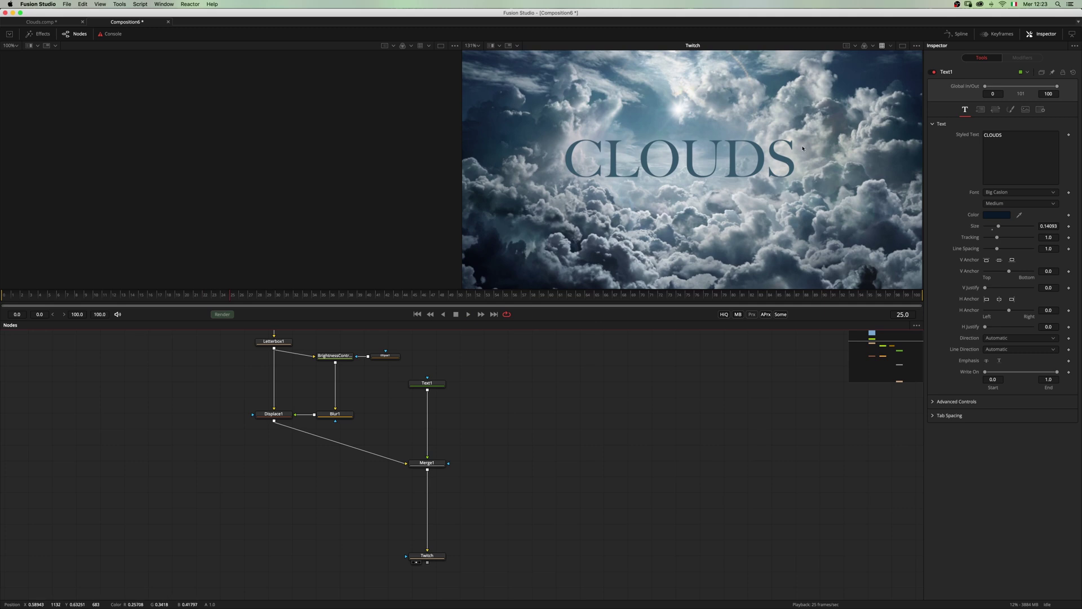
- Connect the BrightnessContrast output to Merge1 as its effect mask
{"action": "scroll", "coordinate": [438, 442], "scroll_direction": "down", "scroll_amount": 1}
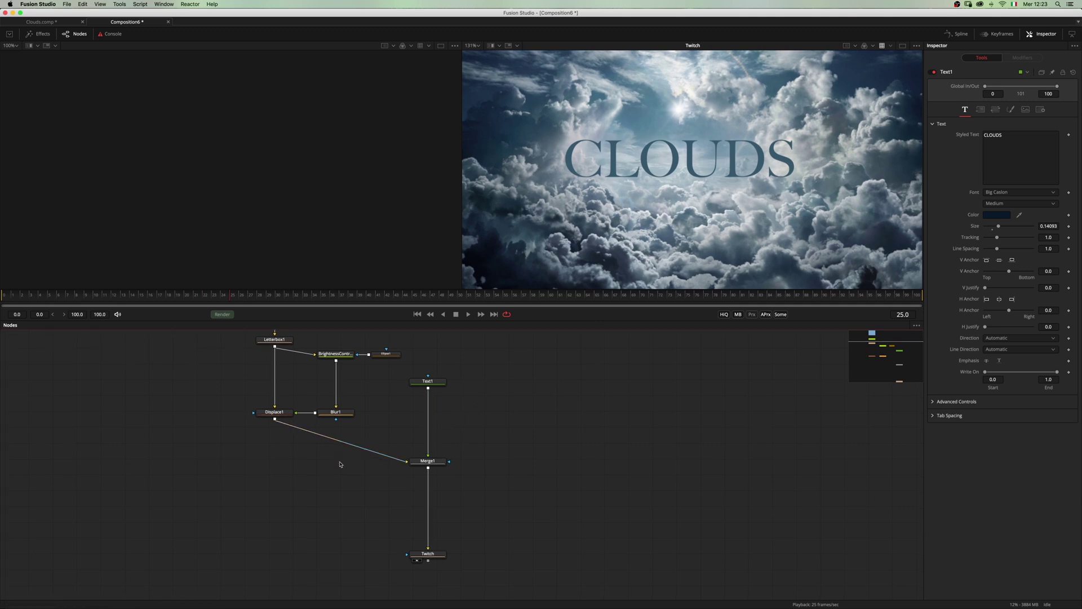
{"action": "scroll", "coordinate": [338, 400], "scroll_direction": "up", "scroll_amount": 4}
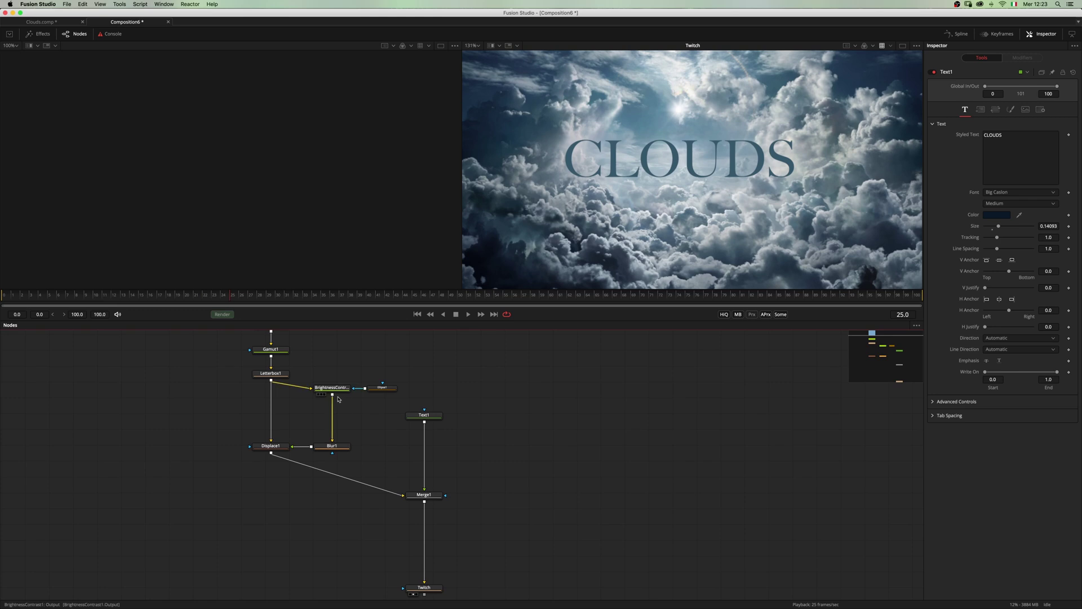
{"action": "left_click_drag", "start_coordinate": [333, 397], "coordinate": [445, 499]}
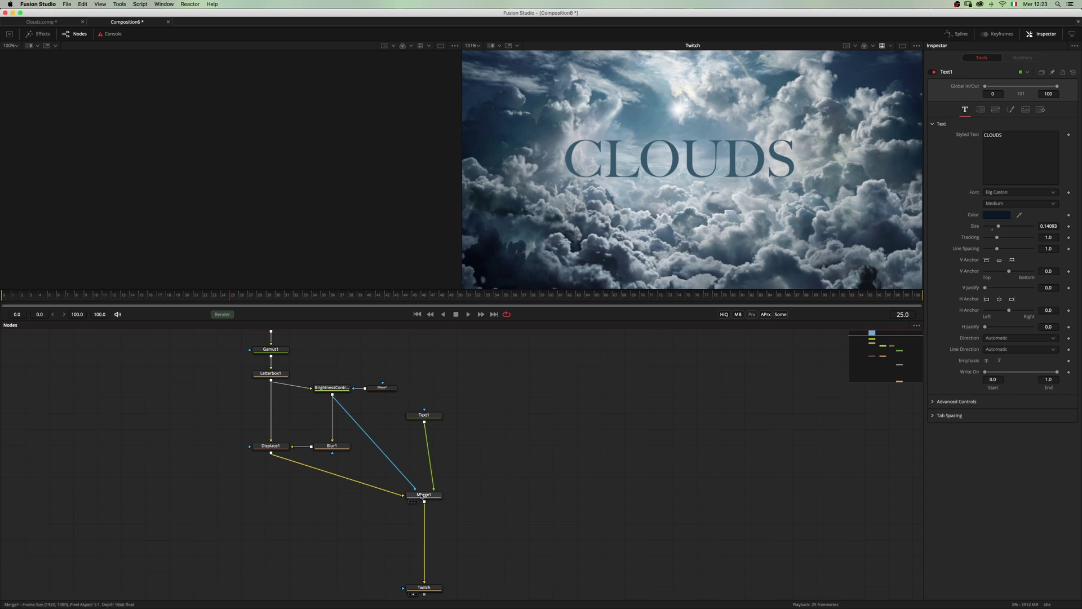
- Set Merge1's mask channel to Luminance and narrow its range to 0.556 low and 0.744 high
{"action": "left_click", "coordinate": [438, 496]}
{"action": "left_click", "coordinate": [1019, 87]}
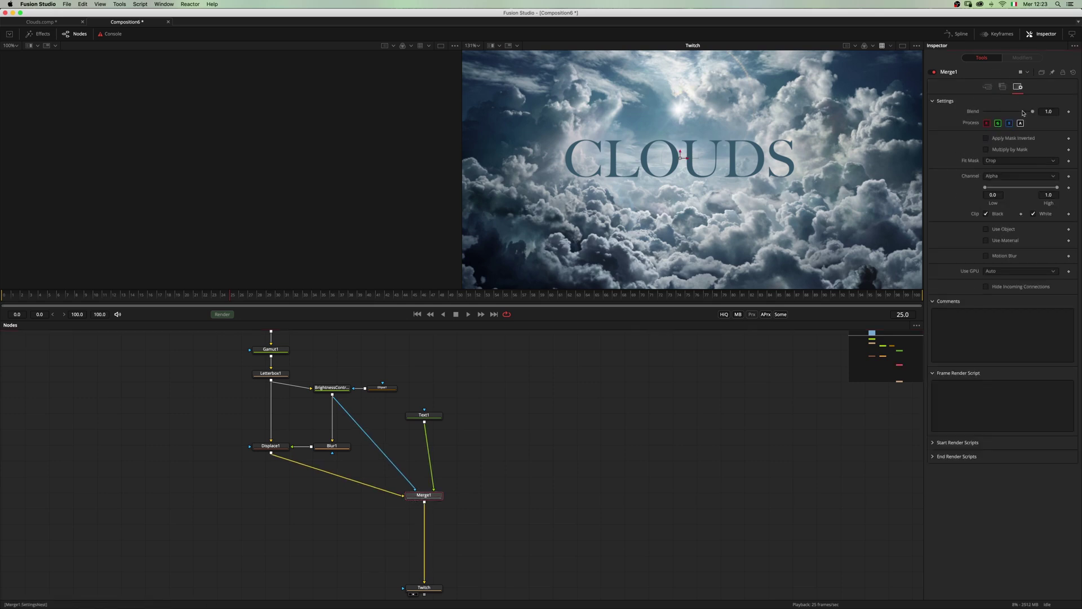
{"action": "left_click", "coordinate": [1019, 177]}
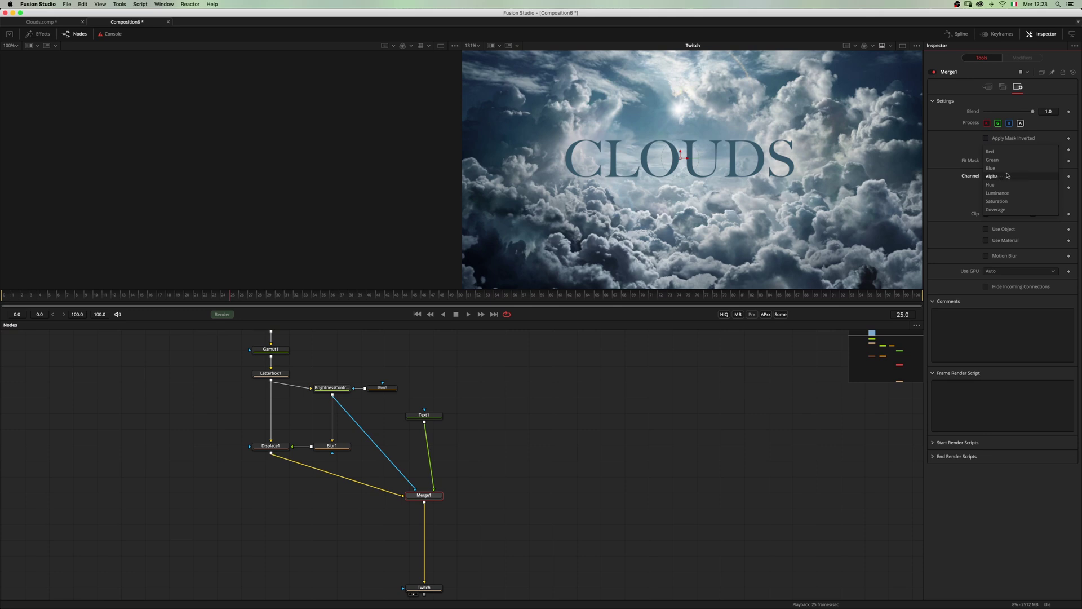
{"action": "left_click", "coordinate": [1013, 194]}
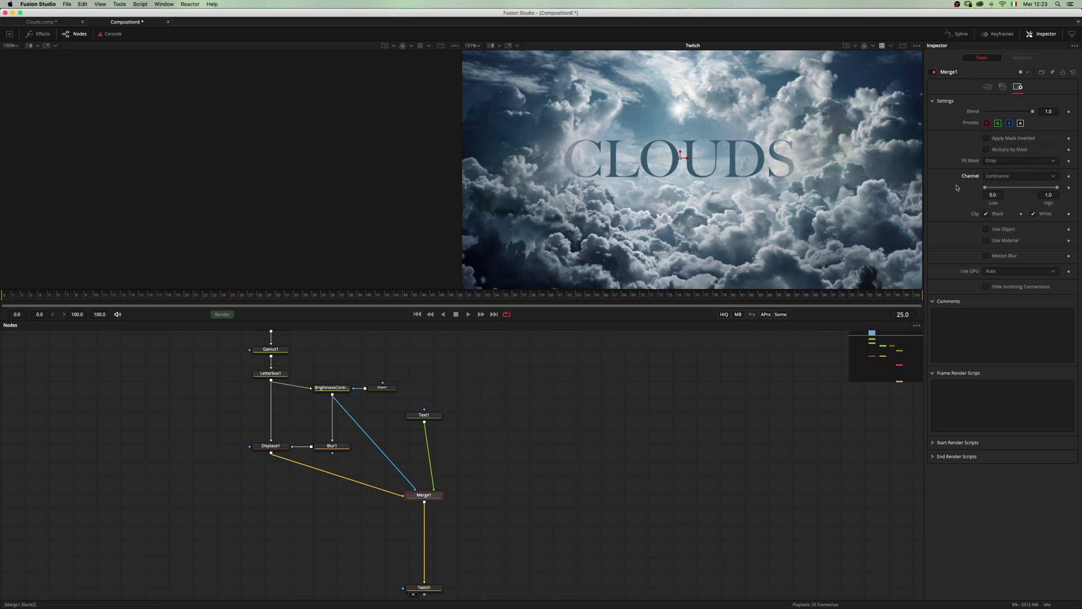
{"action": "left_click_drag", "start_coordinate": [988, 189], "coordinate": [1040, 188]}
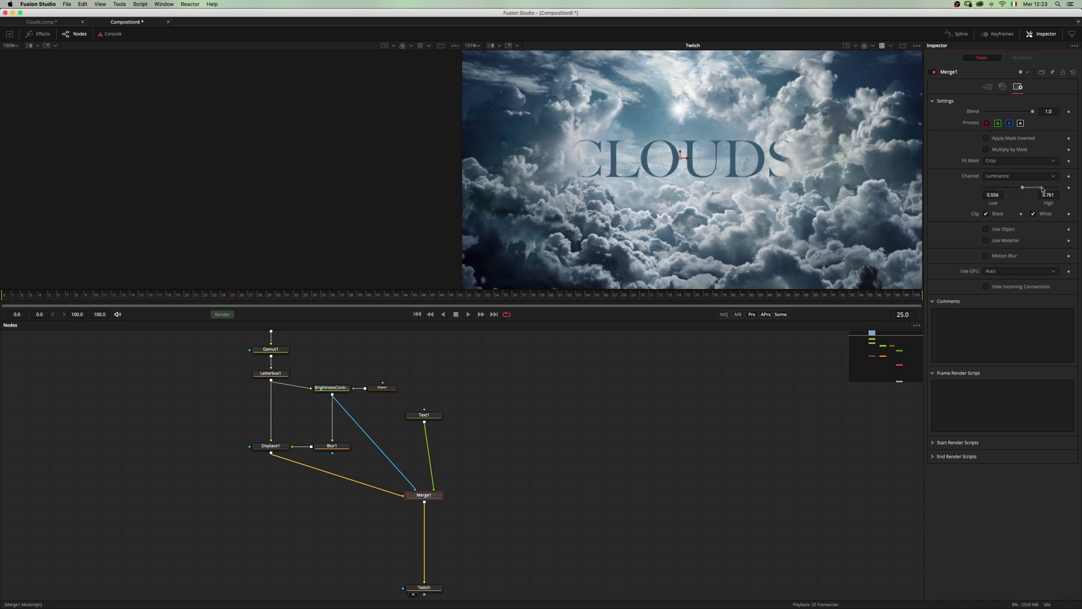
- Play the composition to review the title masked by the clouds, then stop playback and check the title up close
{"action": "key", "text": "space"}
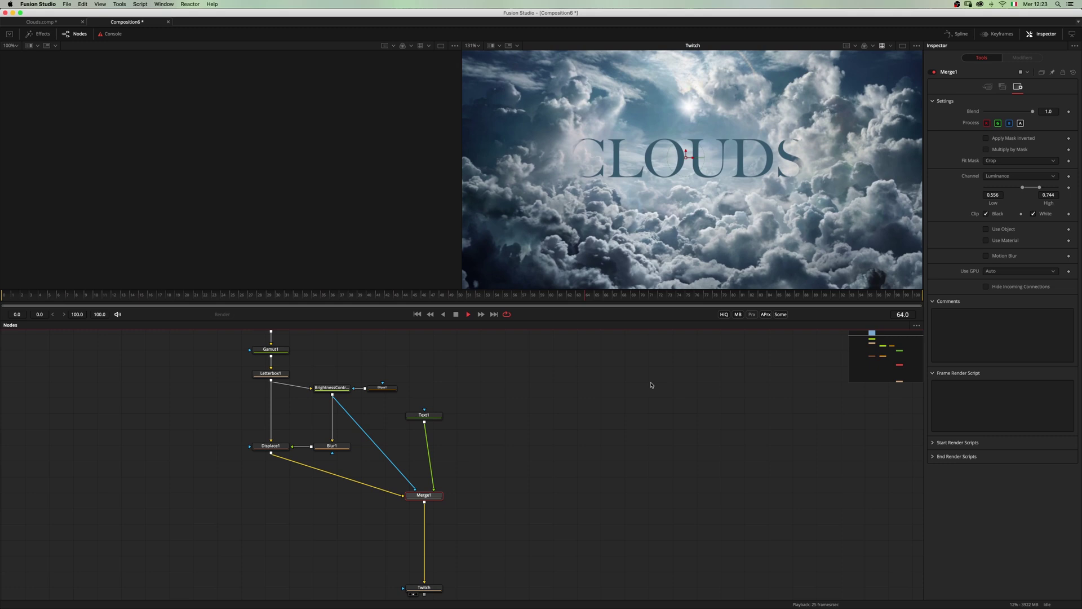
{"action": "left_click", "coordinate": [653, 407]}
{"action": "key", "text": "space"}
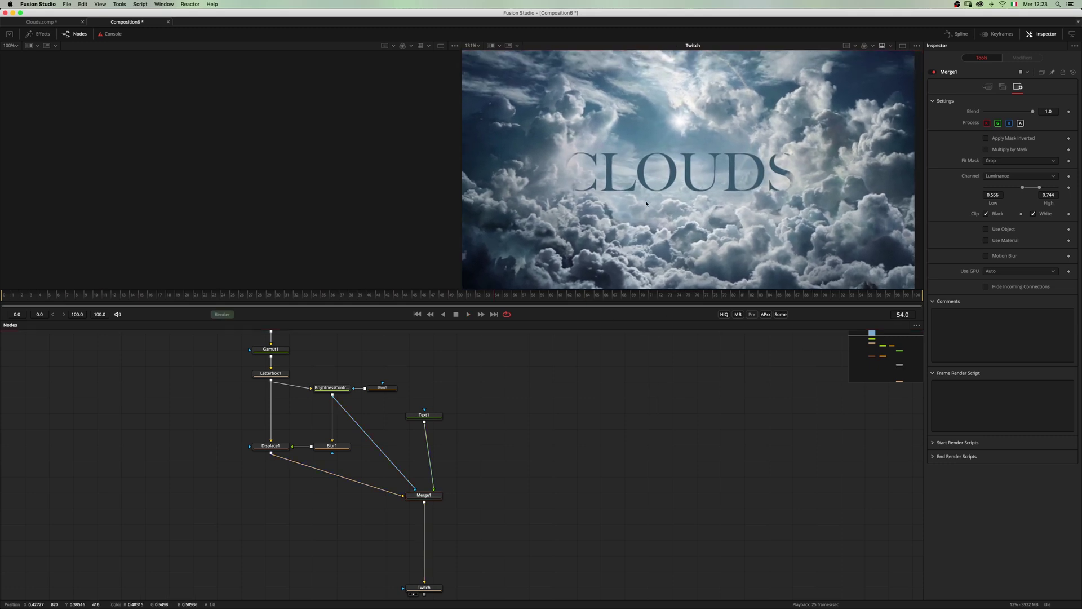
{"action": "scroll", "coordinate": [667, 185], "scroll_direction": "down", "scroll_amount": 3}
{"action": "scroll", "coordinate": [667, 185], "scroll_direction": "up", "scroll_amount": 3}
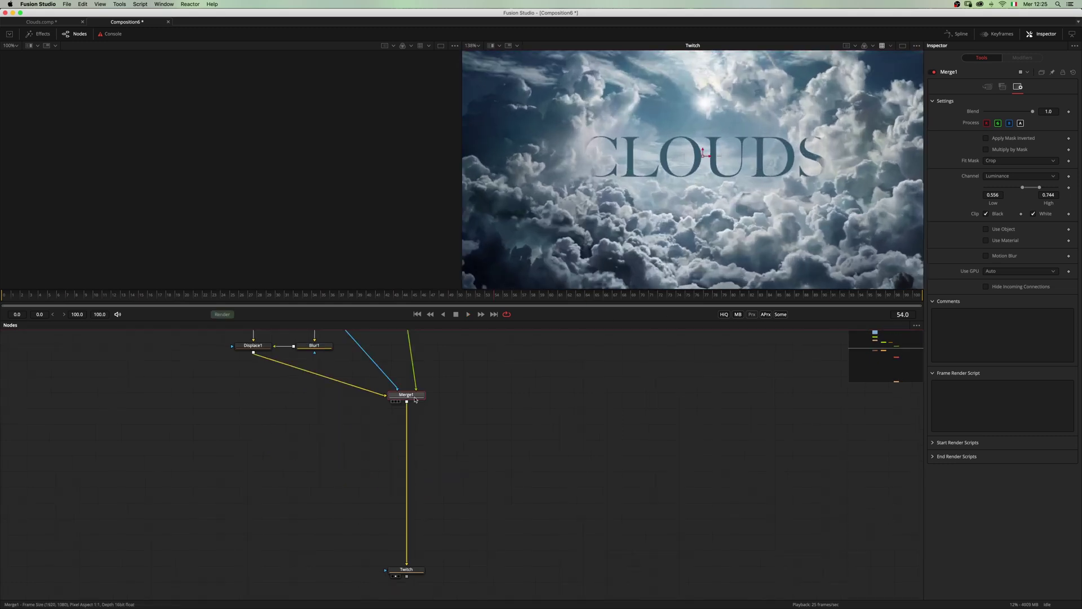
- Add a Gamut node between Merge1 and Twitch
{"action": "key", "text": "shift+space"}
{"action": "type", "text": "gam"}
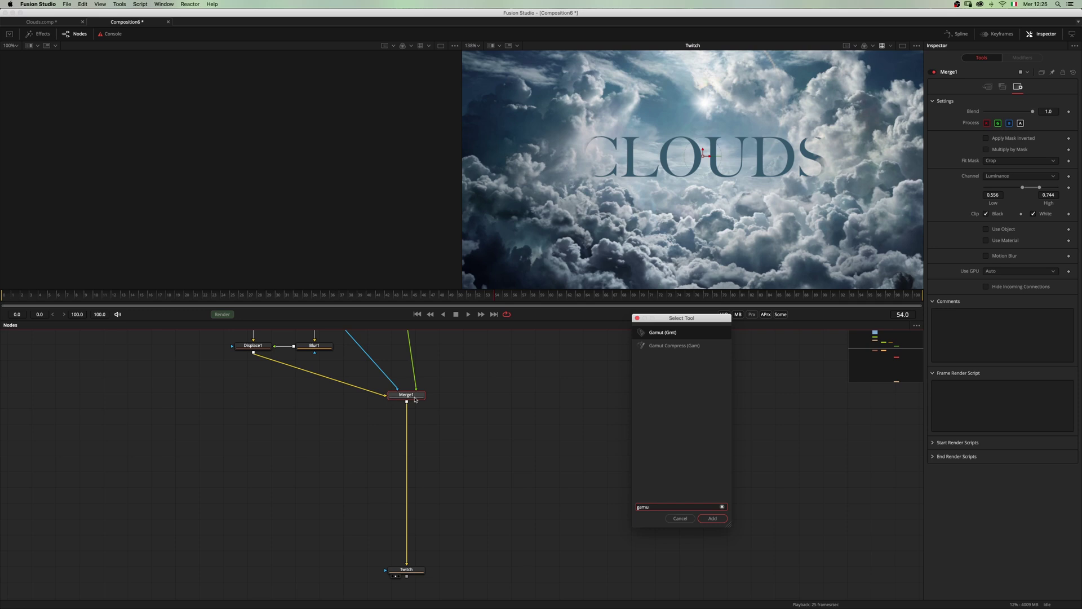
{"action": "type", "text": "u"}
{"action": "key", "text": "Return"}
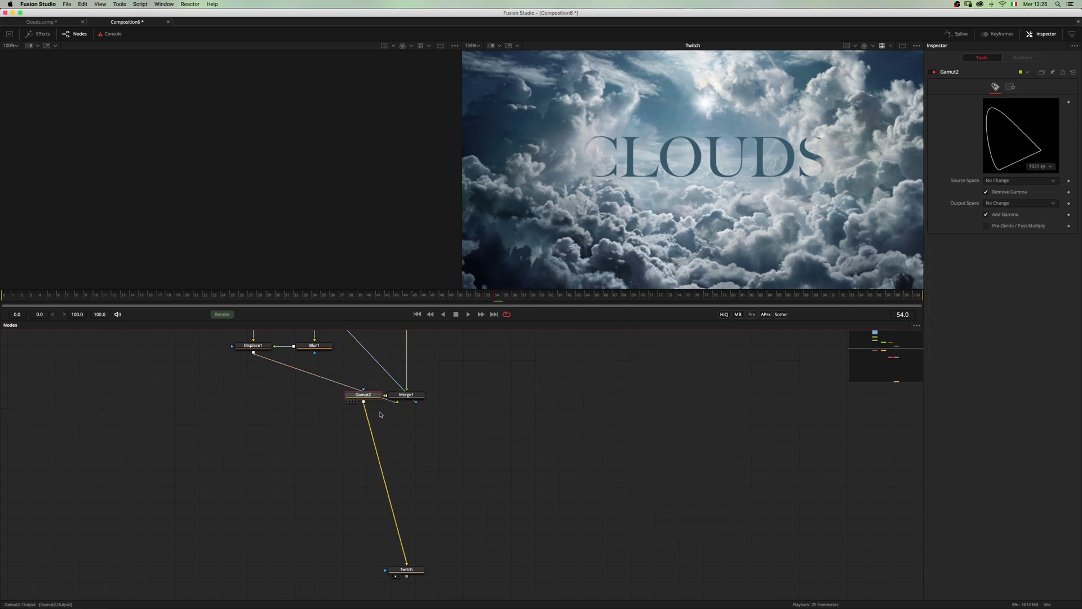
- Set the new Gamut node's output space to sRGB and turn off the viewer's LUT
{"action": "left_click", "coordinate": [1055, 204]}
{"action": "left_click_drag", "start_coordinate": [1056, 237], "coordinate": [1056, 330]}
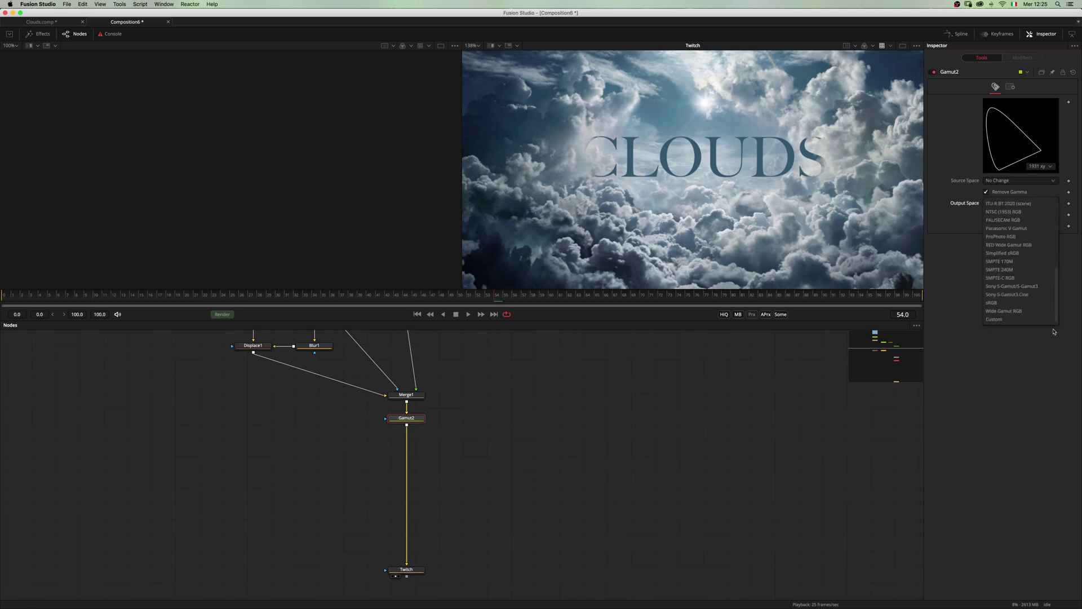
{"action": "left_click", "coordinate": [1037, 305]}
{"action": "left_click", "coordinate": [882, 46]}
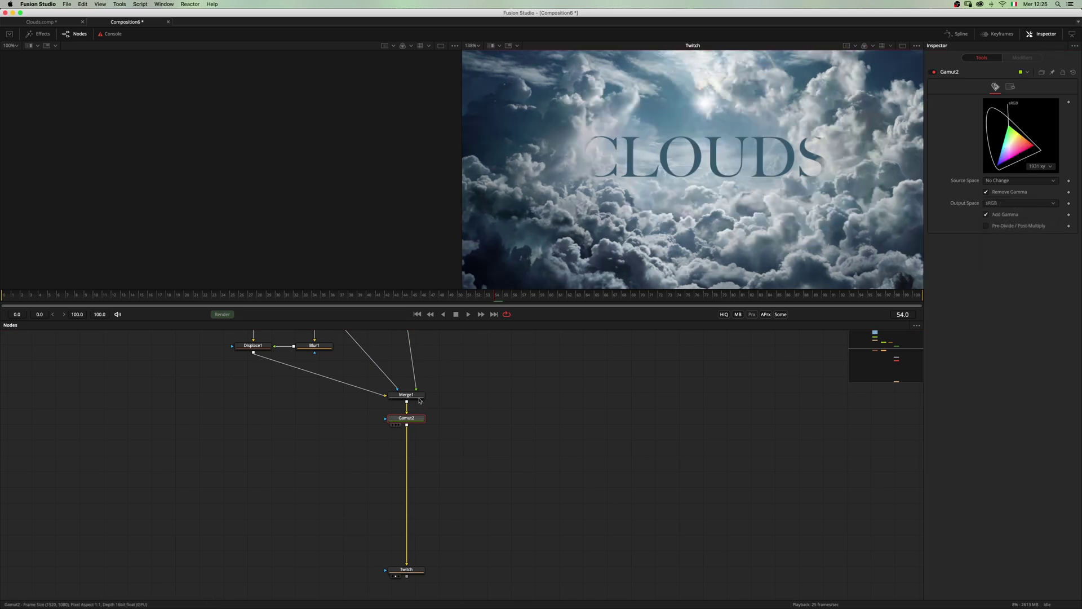
{"action": "left_click_drag", "start_coordinate": [419, 418], "coordinate": [419, 426]}
{"action": "left_click_drag", "start_coordinate": [468, 440], "coordinate": [438, 375]}
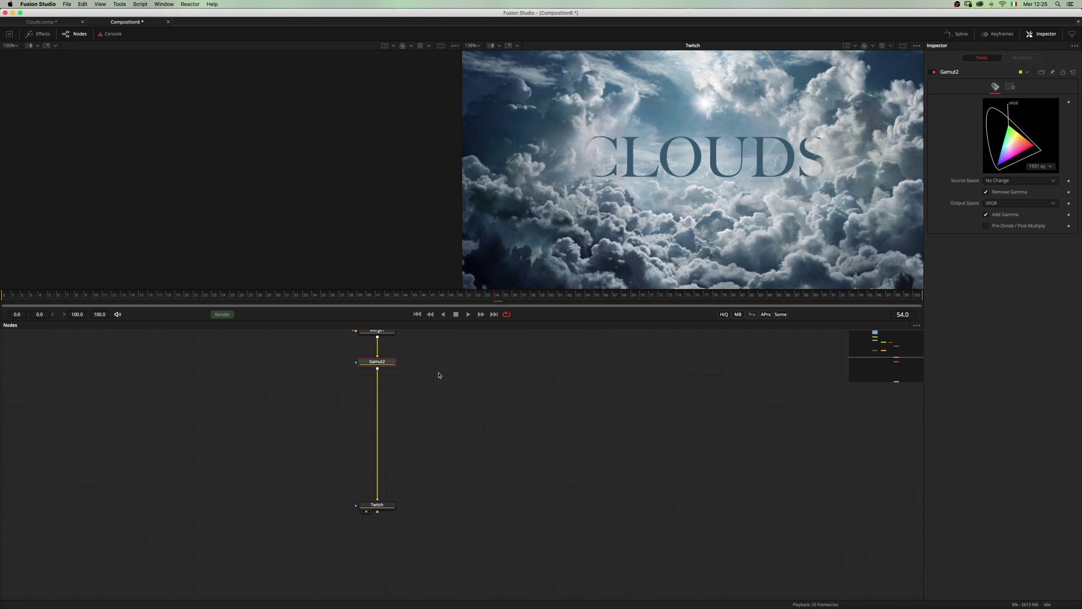
- Add an ml_LFControls node and branch it off the Gamut2 output, beside the main flow
{"action": "key", "text": "shift+space"}
{"action": "type", "text": "lfco"}
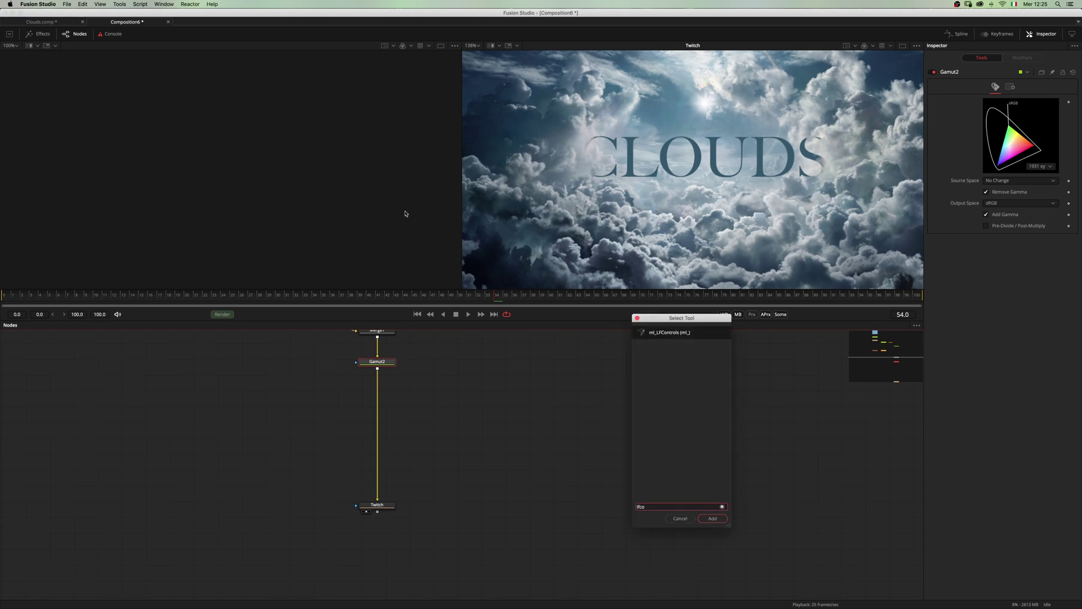
{"action": "key", "text": "Return"}
{"action": "left_click", "coordinate": [372, 363], "text": "super"}
{"action": "left_click_drag", "start_coordinate": [340, 365], "coordinate": [377, 359]}
{"action": "left_click_drag", "start_coordinate": [422, 392], "coordinate": [441, 387]}
- Search the Reactor package manager for "lftool" to find the lens flare package, then close it
{"action": "left_click", "coordinate": [190, 4]}
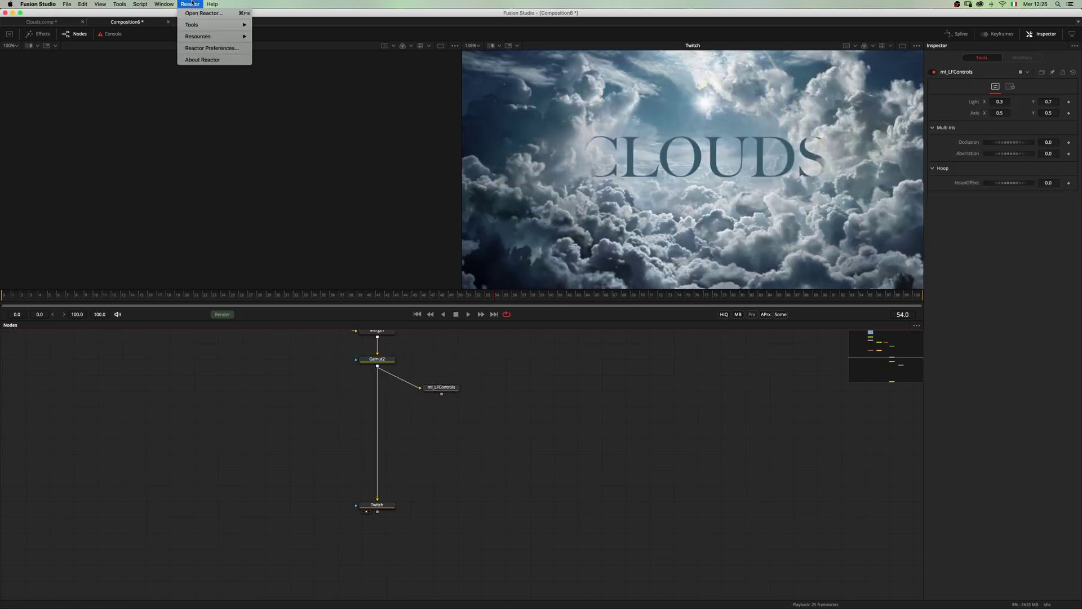
{"action": "left_click", "coordinate": [203, 13]}
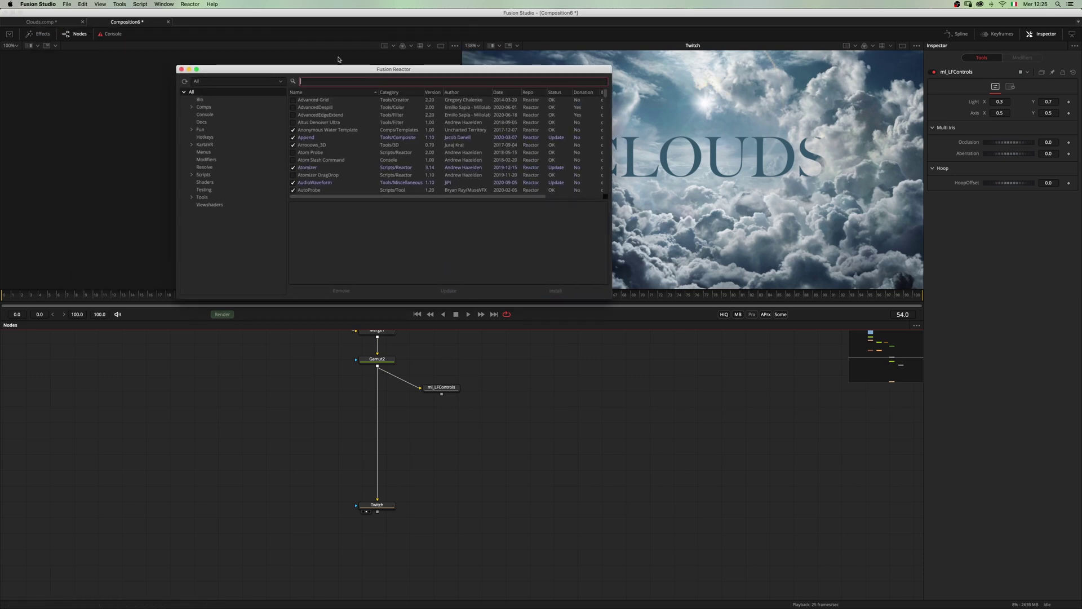
{"action": "type", "text": "lftool"}
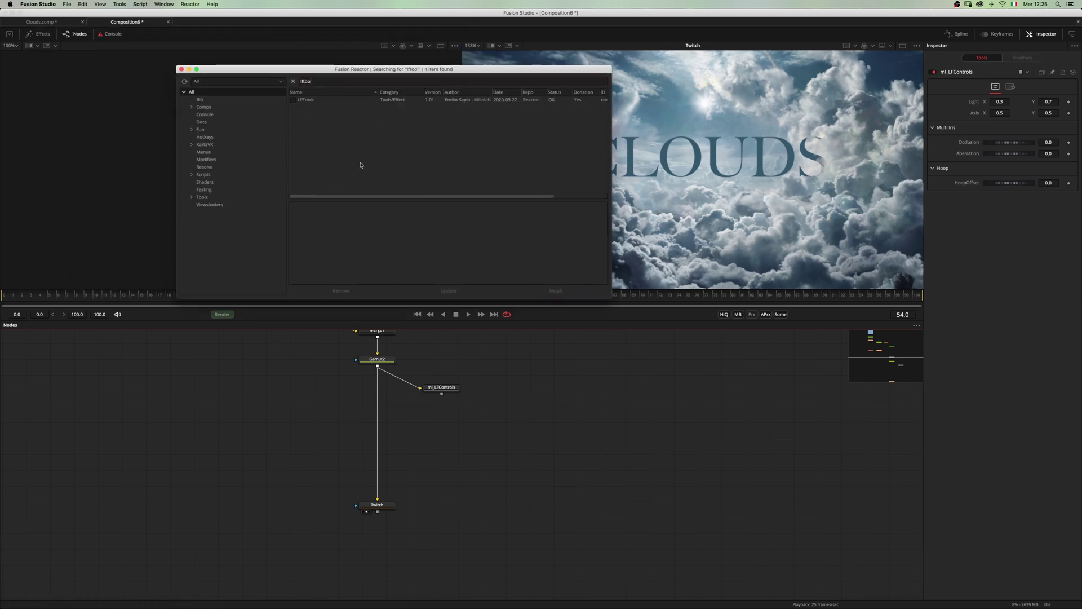
{"action": "left_click_drag", "start_coordinate": [213, 71], "coordinate": [220, 72]}
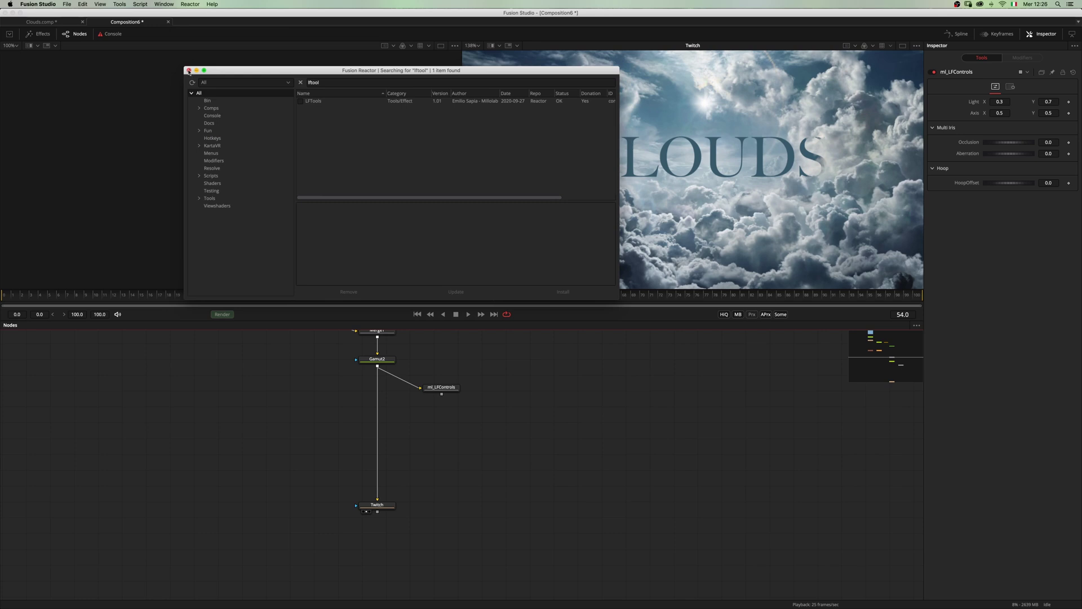
{"action": "left_click", "coordinate": [189, 70]}
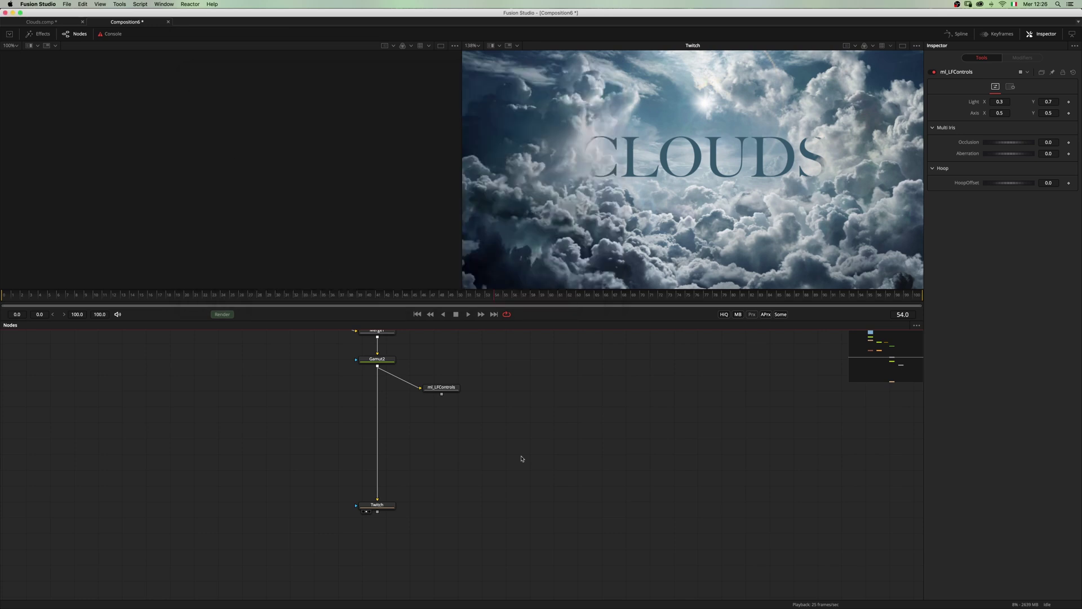
- Place the ml_LFControls light point on the sun, at about X 0.503 and Y 0.662
{"action": "left_click", "coordinate": [444, 389]}
{"action": "left_click_drag", "start_coordinate": [600, 185], "coordinate": [582, 220]}
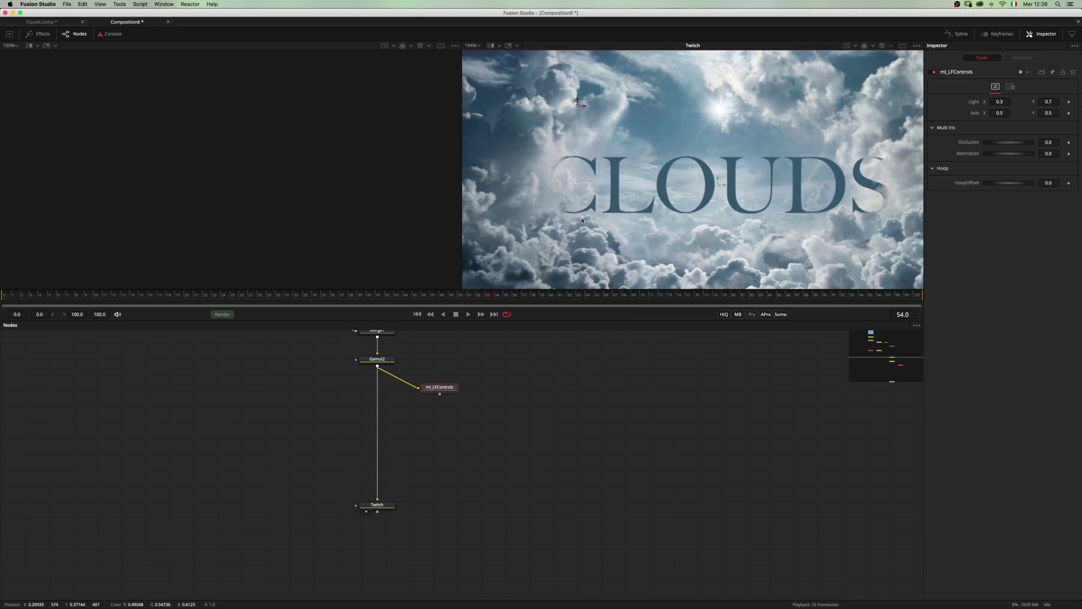
{"action": "left_click_drag", "start_coordinate": [580, 106], "coordinate": [721, 111]}
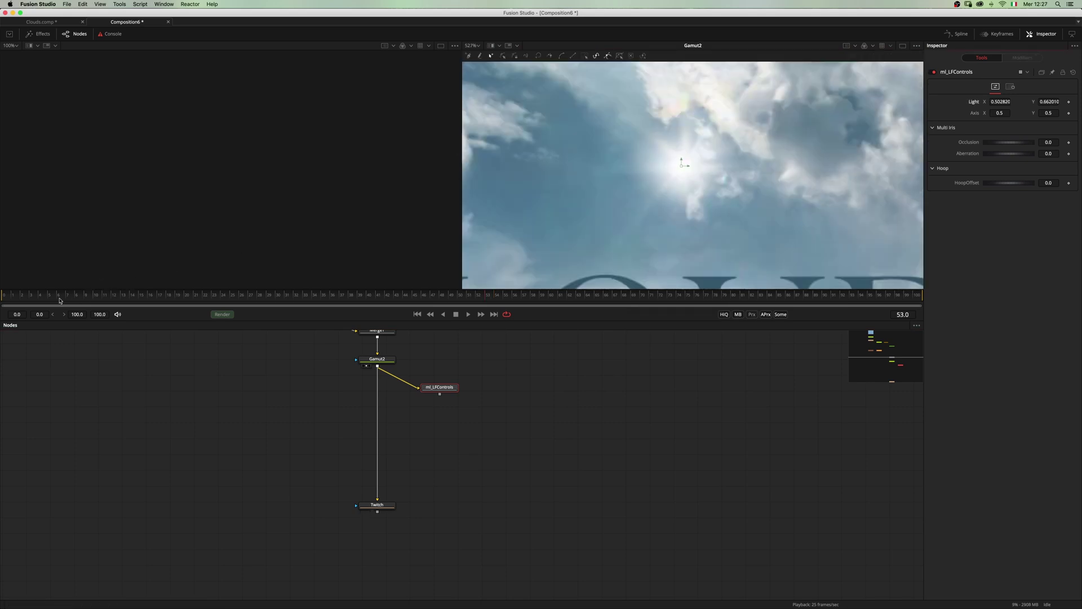
- Animate the light point to follow the sun, with positions keyframed at frame 0 (about 0.494, 0.663) and frame 100
{"action": "left_click", "coordinate": [4, 297]}
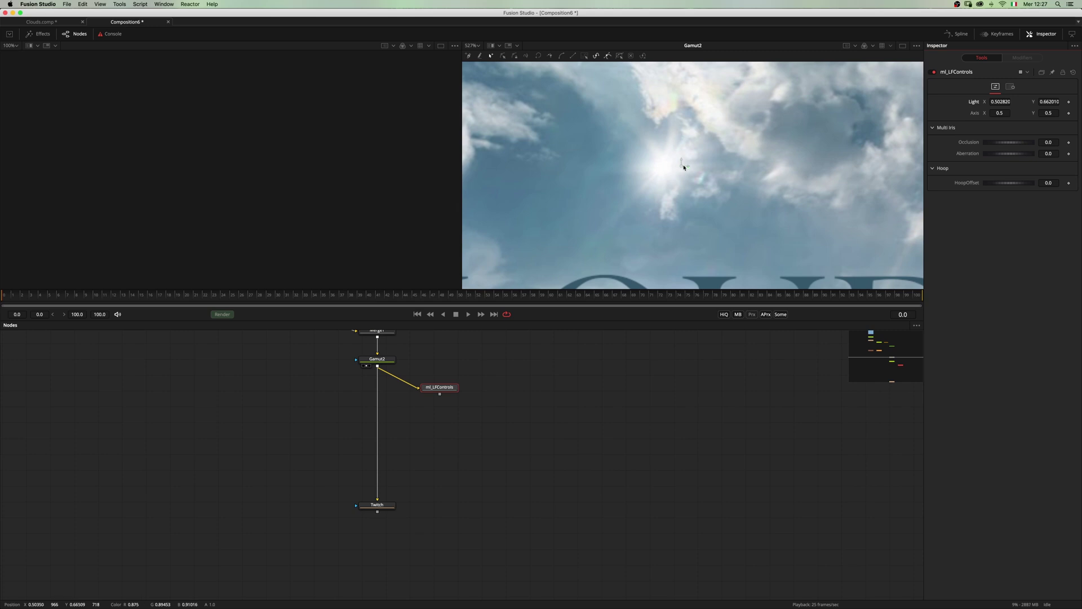
{"action": "left_click_drag", "start_coordinate": [684, 168], "coordinate": [666, 168]}
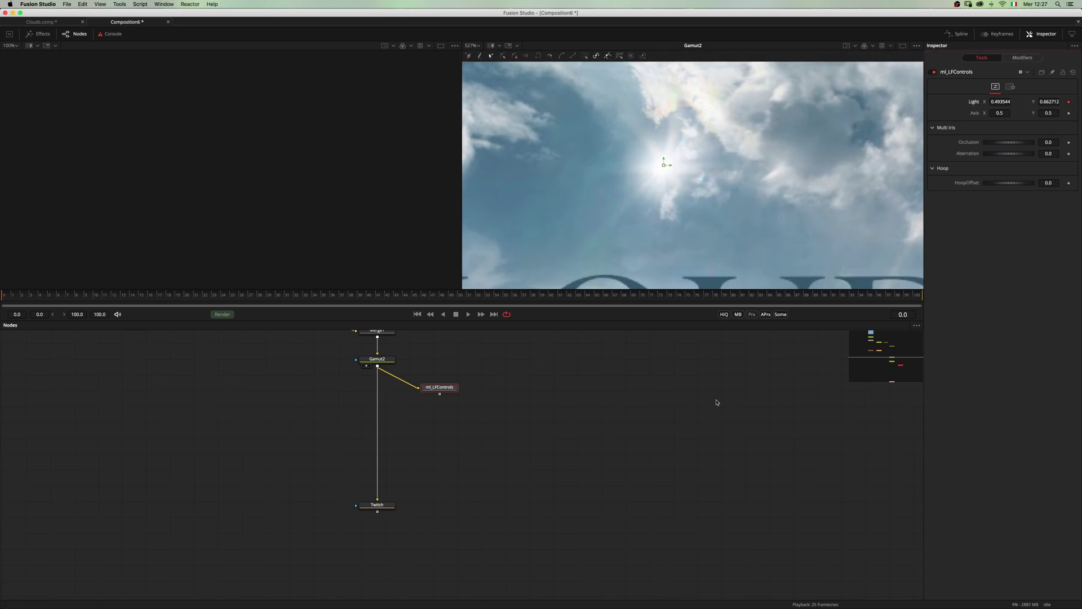
{"action": "left_click", "coordinate": [914, 296]}
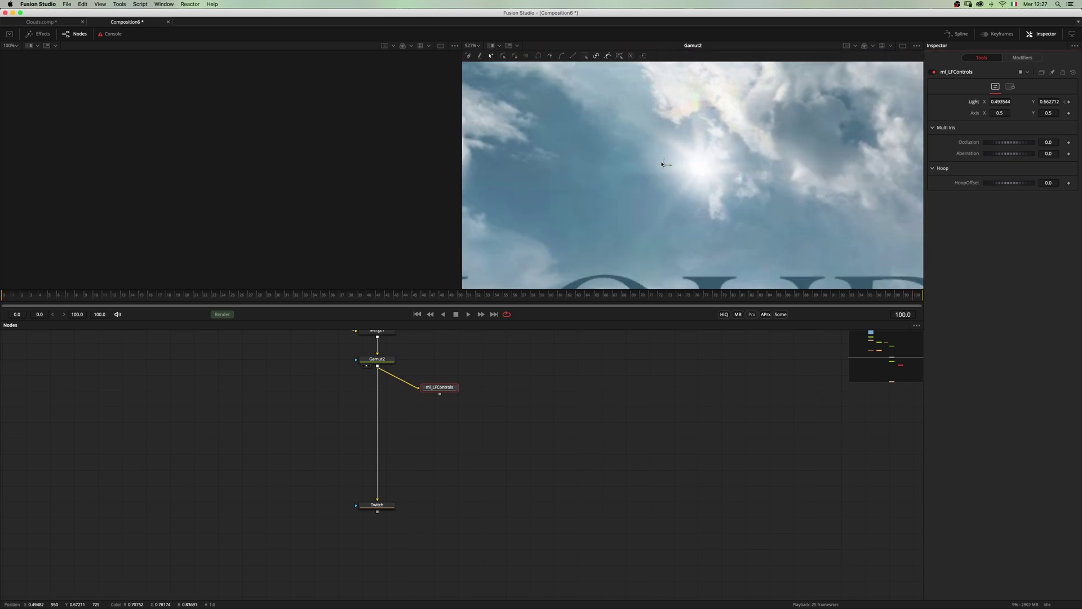
{"action": "left_click_drag", "start_coordinate": [664, 165], "coordinate": [701, 165]}
{"action": "left_click", "coordinate": [605, 384]}
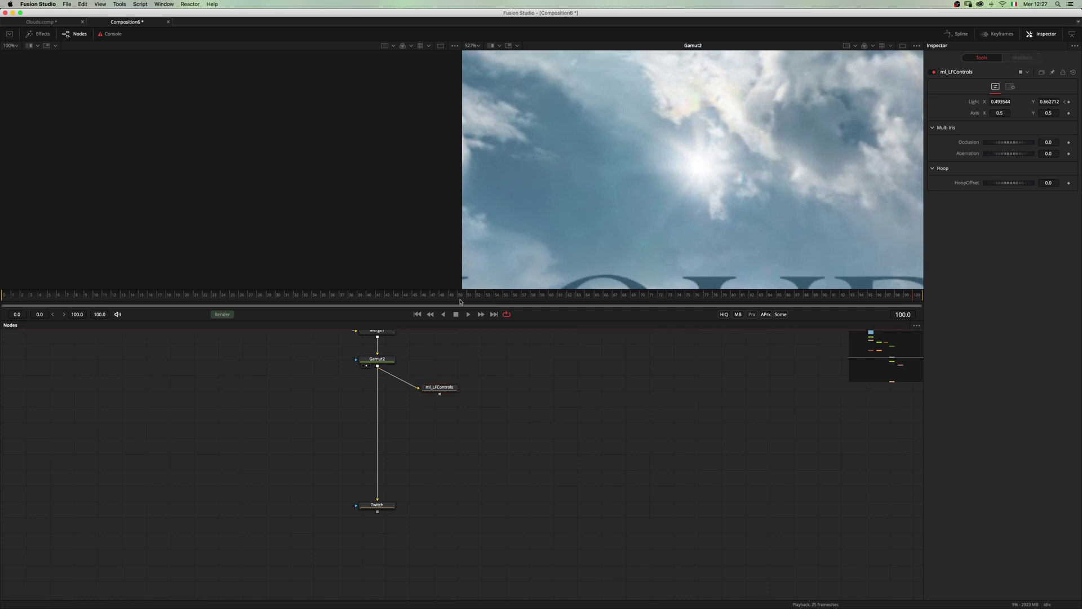
- Scrub the timeline back to frame 0 to check that the light point follows the sun
{"action": "left_click_drag", "start_coordinate": [827, 296], "coordinate": [730, 296]}
{"action": "left_click", "coordinate": [440, 388]}
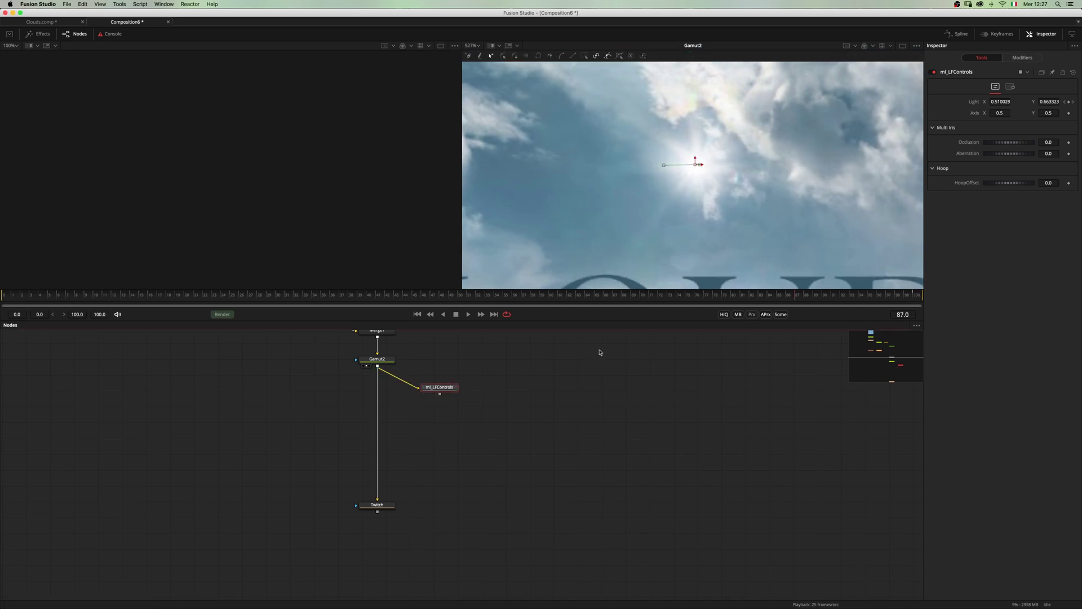
{"action": "left_click_drag", "start_coordinate": [898, 295], "coordinate": [448, 292]}
{"action": "left_click_drag", "start_coordinate": [18, 289], "coordinate": [3, 294]}
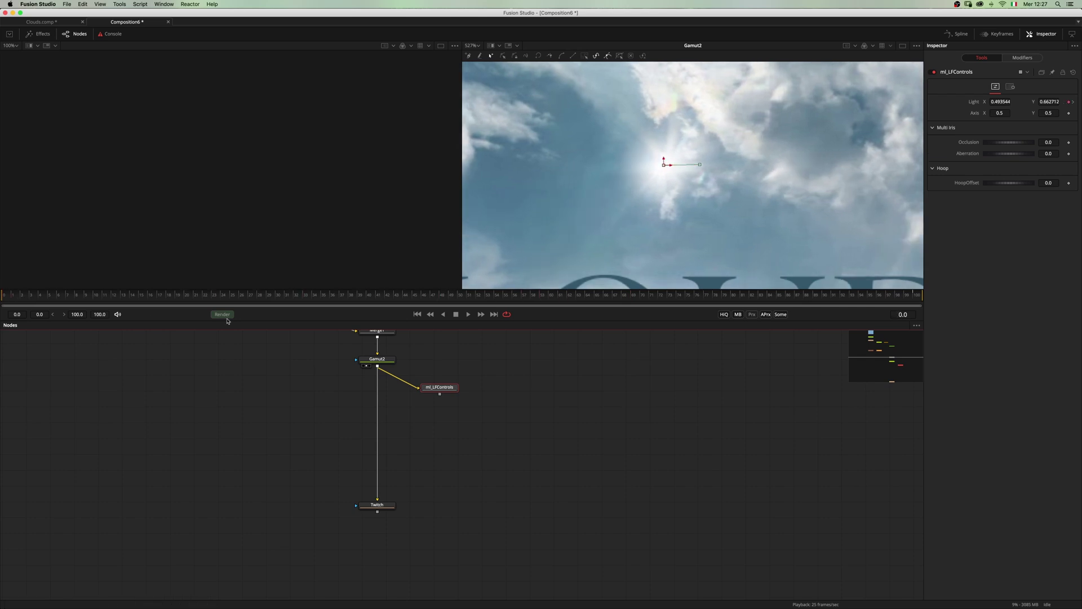
- Add an ml_LFGlow node after ml_LFControls, link it to those controls, and show it in the viewer
{"action": "left_click", "coordinate": [527, 428]}
{"action": "left_click_drag", "start_coordinate": [441, 390], "coordinate": [449, 391]}
{"action": "key", "text": "shift+space"}
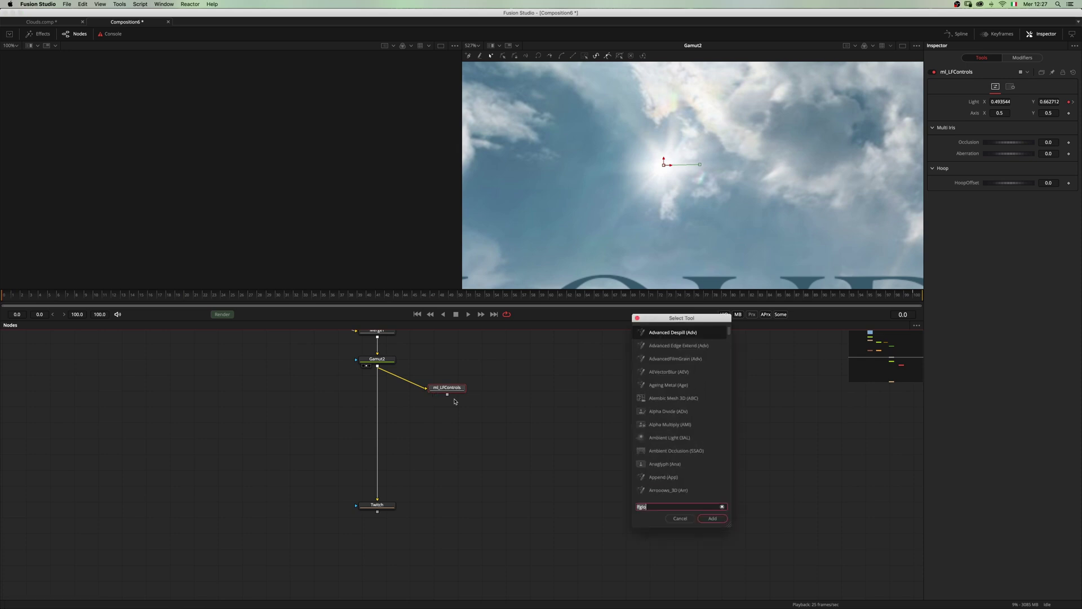
{"action": "type", "text": "lfglo"}
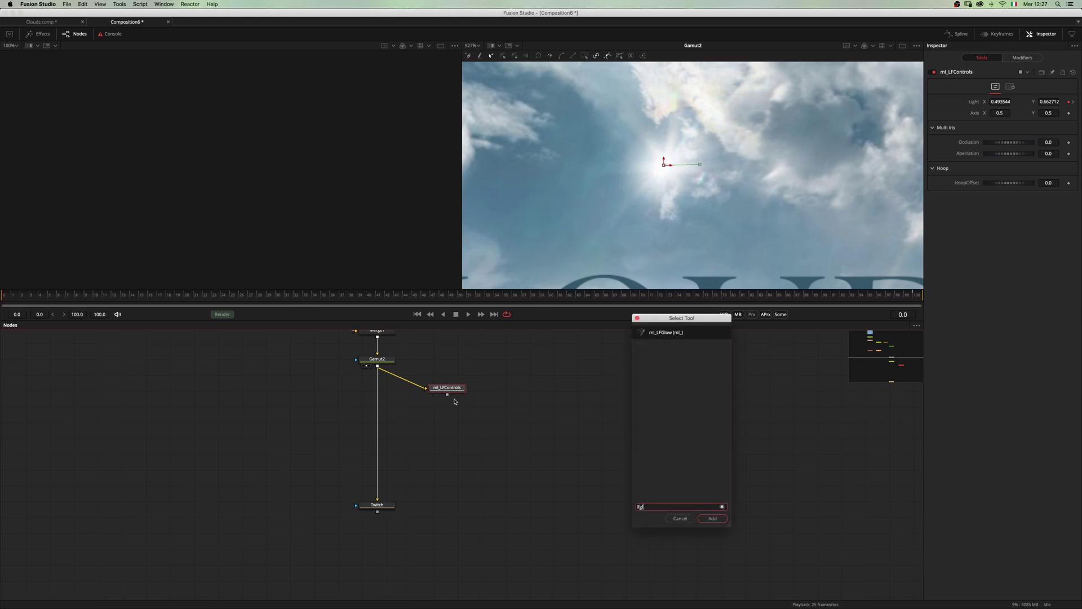
{"action": "key", "text": "Return"}
{"action": "left_click_drag", "start_coordinate": [455, 404], "coordinate": [456, 418]}
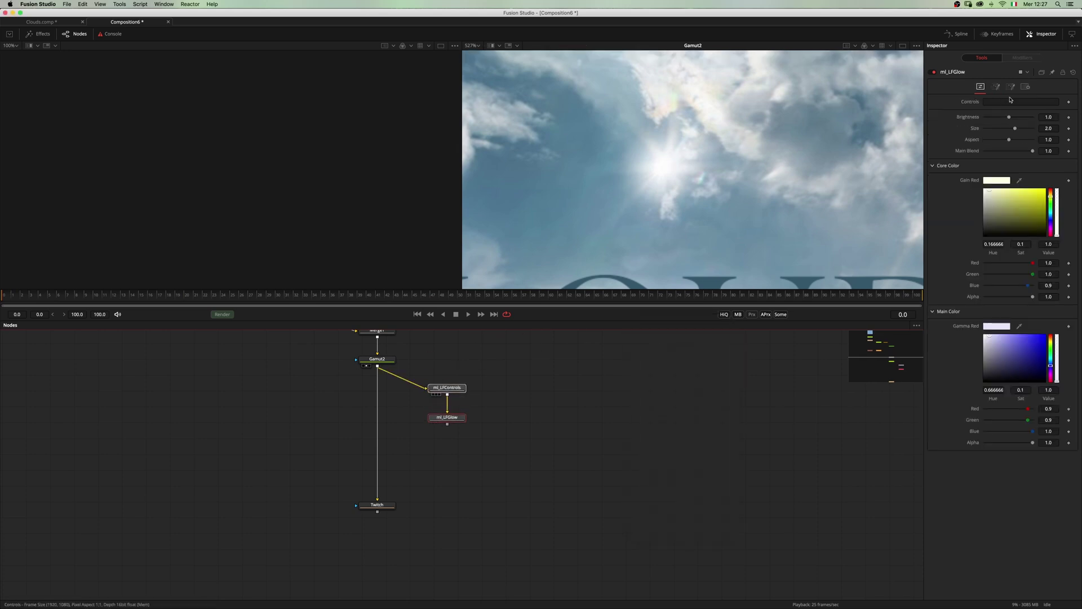
{"action": "key", "text": "2"}
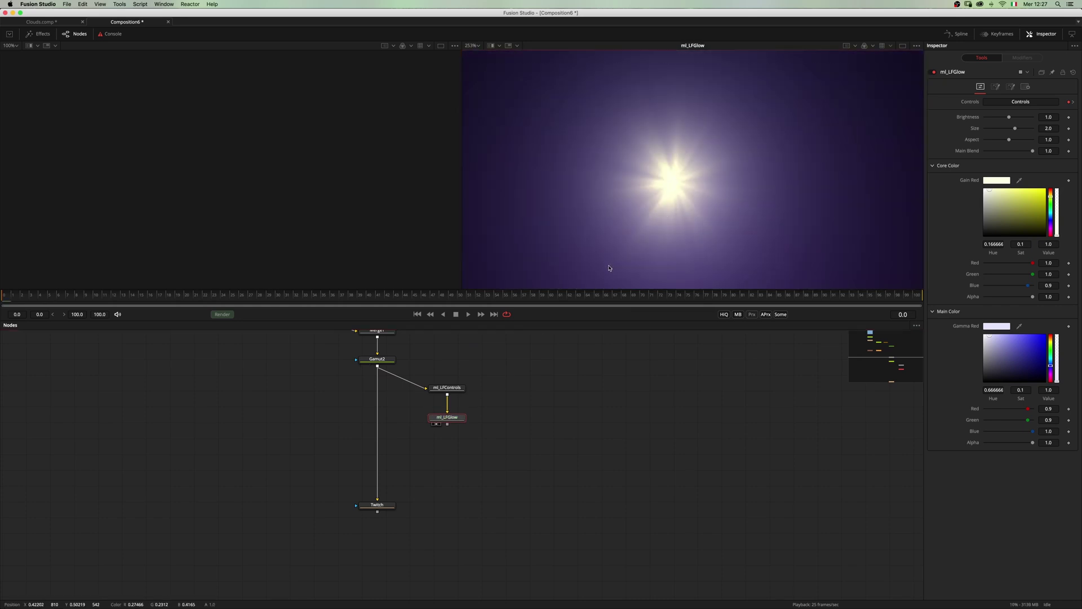
- Merge the glow into the main flow before Twitch and set the new merge's apply mode to Screen
{"action": "key", "text": "super+f"}
{"action": "scroll", "coordinate": [654, 220], "scroll_direction": "down", "scroll_amount": 1}
{"action": "left_click_drag", "start_coordinate": [447, 423], "coordinate": [381, 470]}
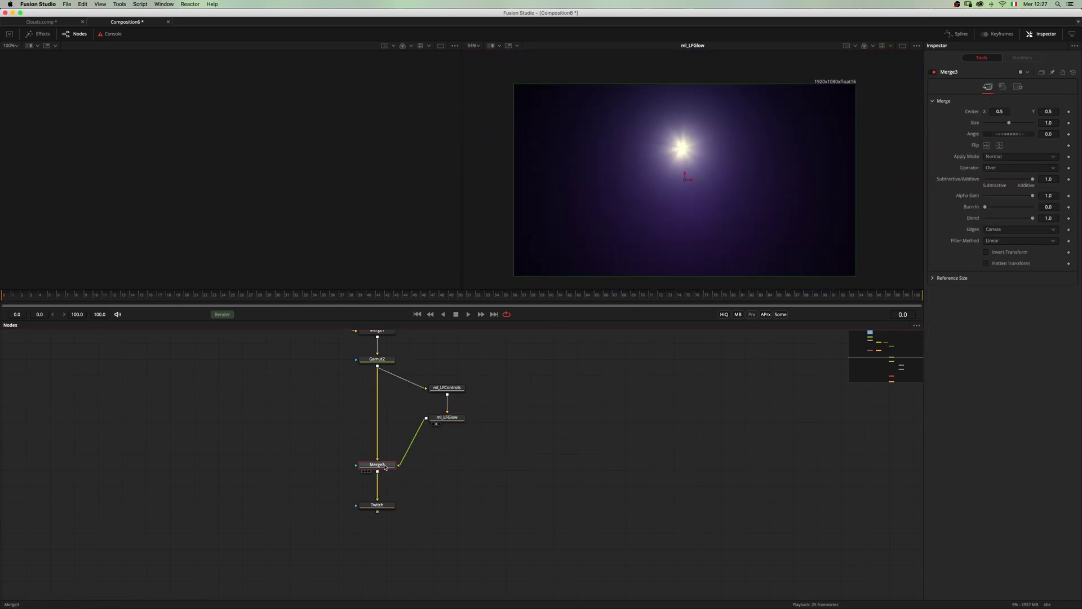
{"action": "left_click", "coordinate": [1009, 157]}
{"action": "left_click", "coordinate": [1001, 178]}
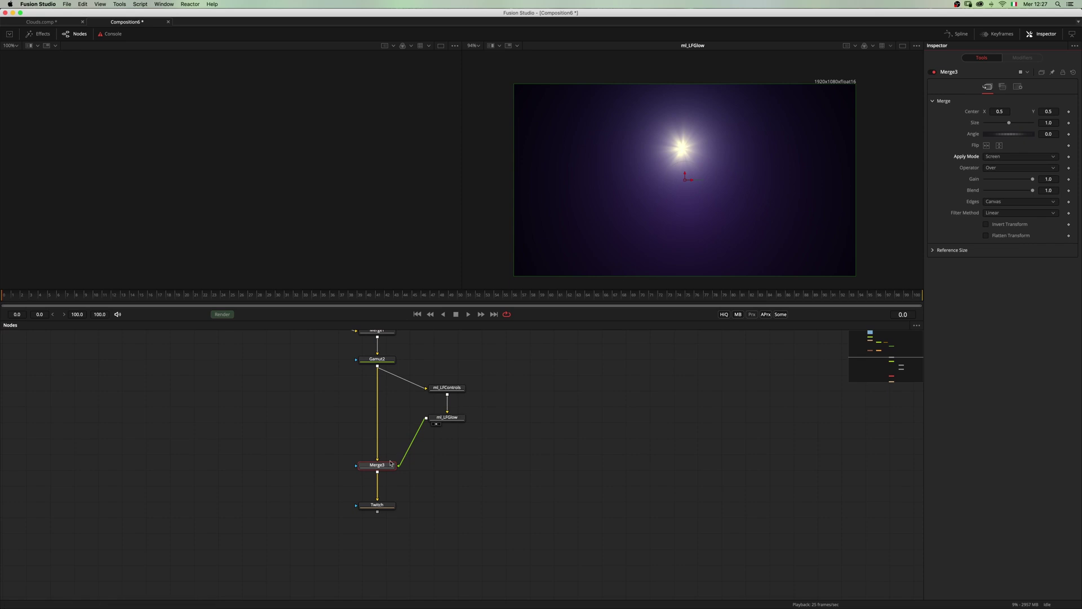
- Show the Screen merge in the viewer and shift the ml_LFGlow secondary colour's hue from violet towards blue
{"action": "key", "text": "2"}
{"action": "left_click", "coordinate": [451, 418]}
{"action": "left_click", "coordinate": [995, 86]}
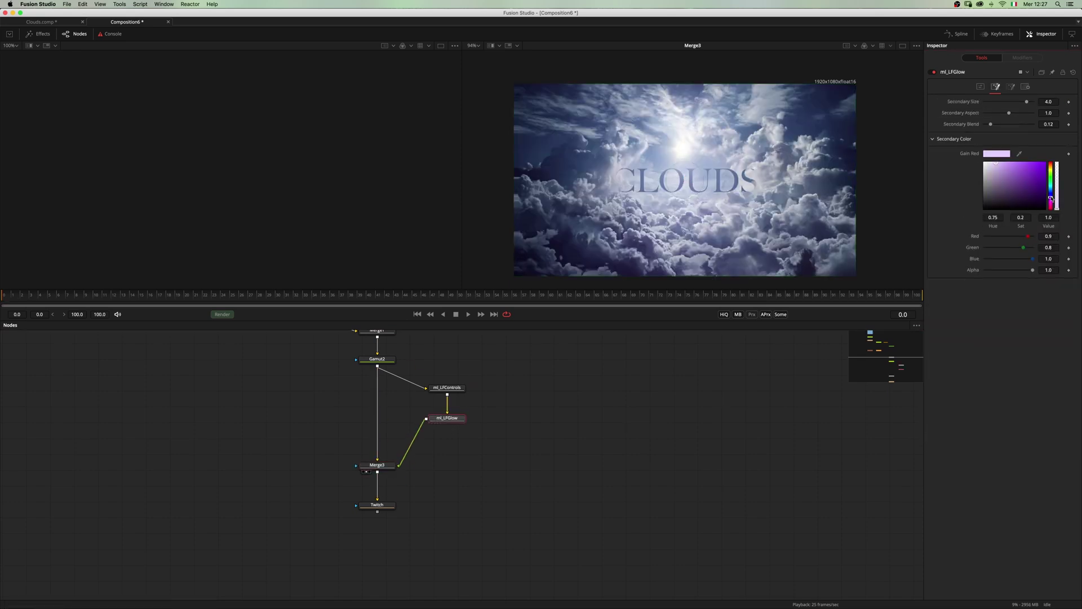
{"action": "left_click_drag", "start_coordinate": [1051, 198], "coordinate": [1051, 193]}
- Raise the glow's brightness slightly and make its core and sparkle colours paler, with sparkle saturation at about 0.078
{"action": "left_click", "coordinate": [980, 86]}
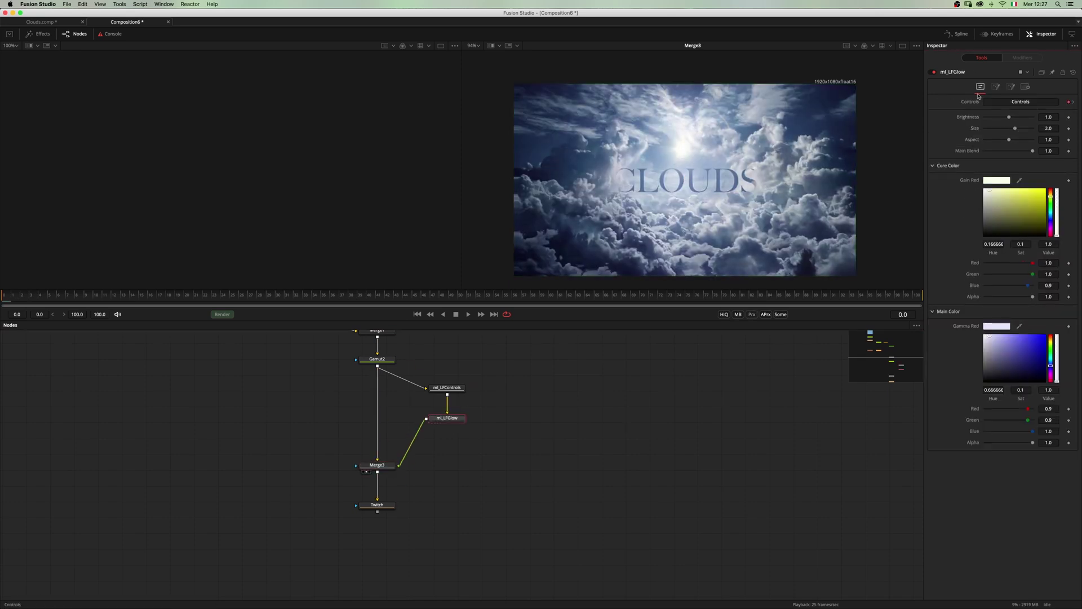
{"action": "left_click_drag", "start_coordinate": [1009, 119], "coordinate": [1011, 119]}
{"action": "left_click", "coordinate": [987, 190]}
{"action": "left_click", "coordinate": [1011, 87]}
{"action": "left_click_drag", "start_coordinate": [992, 175], "coordinate": [988, 172]}
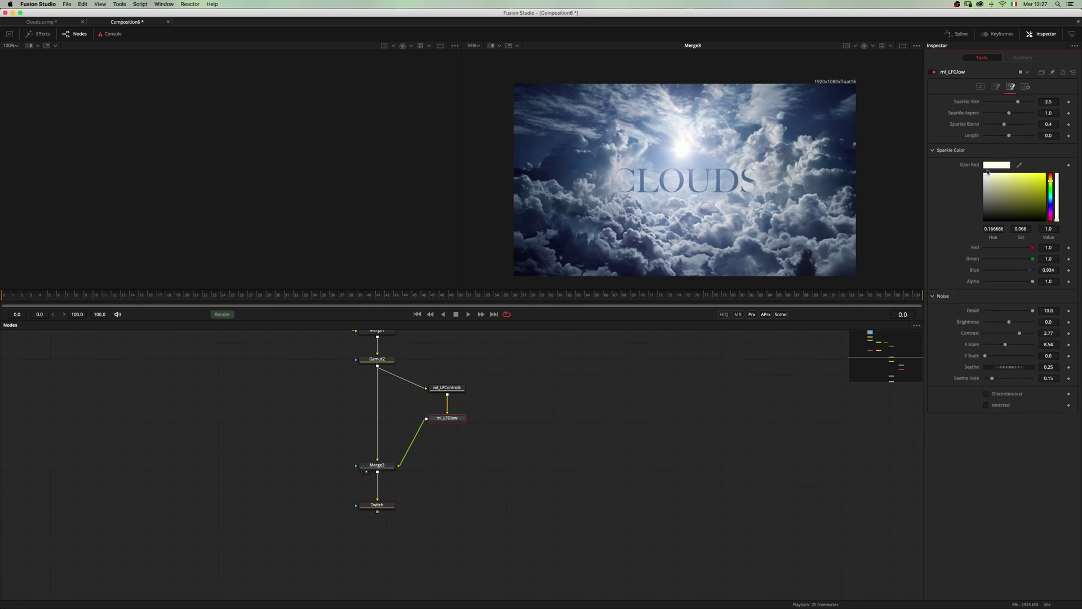
- Insert an ml_LFStar node between ml_LFGlow and the Screen merge and place it below the glow
{"action": "scroll", "coordinate": [686, 161], "scroll_direction": "up", "scroll_amount": 2}
{"action": "left_click_drag", "start_coordinate": [687, 162], "coordinate": [685, 150]}
{"action": "left_click_drag", "start_coordinate": [453, 419], "coordinate": [452, 413]}
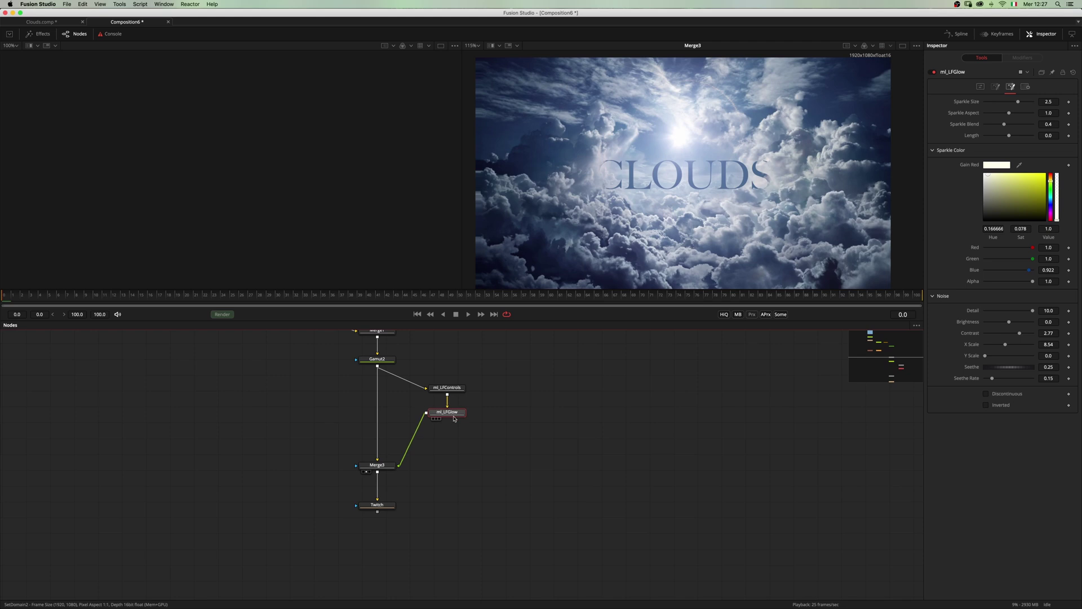
{"action": "key", "text": "shift+space"}
{"action": "type", "text": "lfst"}
{"action": "key", "text": "Return"}
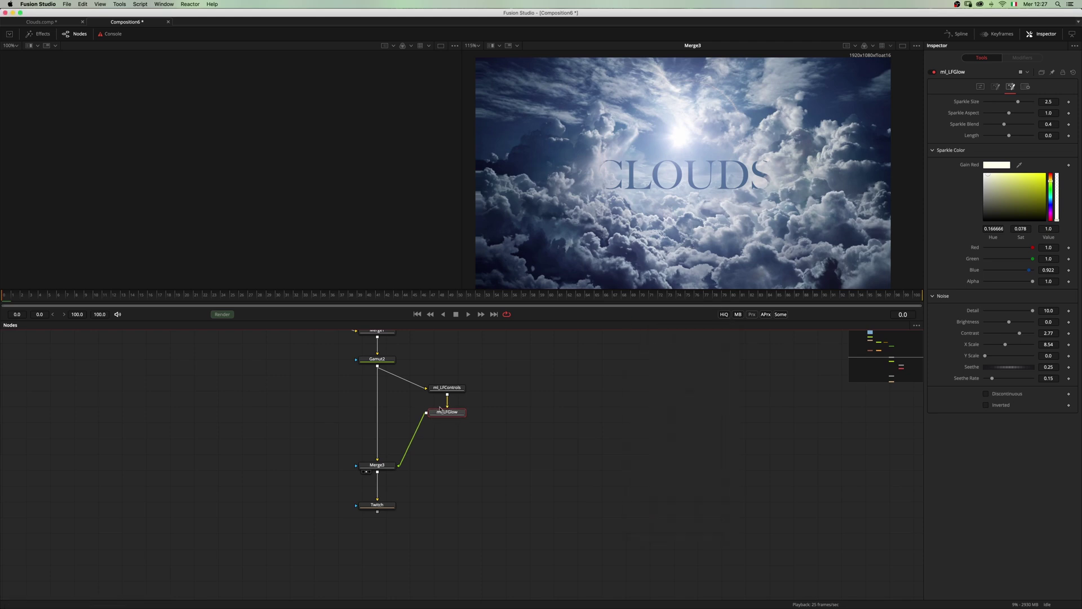
{"action": "left_click_drag", "start_coordinate": [405, 413], "coordinate": [451, 440]}
- Link ml_LFStar to ml_LFControls and set the star size to about 1.457 and the star angle to about -28.7
{"action": "left_click_drag", "start_coordinate": [451, 388], "coordinate": [992, 153]}
{"action": "left_click_drag", "start_coordinate": [1004, 140], "coordinate": [999, 141]}
{"action": "scroll", "coordinate": [504, 399], "scroll_direction": "down", "scroll_amount": 2}
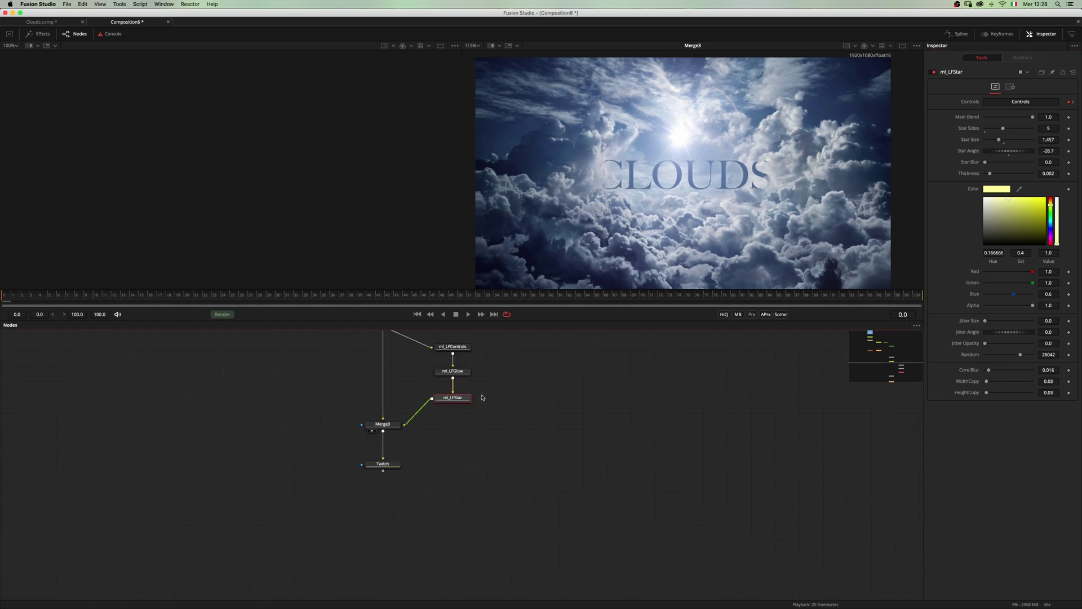
- Move the Screen merge and Twitch further down and insert an ml_LFRing node after ml_LFStar
{"action": "left_click_drag", "start_coordinate": [338, 498], "coordinate": [407, 416]}
{"action": "left_click_drag", "start_coordinate": [390, 425], "coordinate": [389, 475]}
{"action": "left_click", "coordinate": [458, 396]}
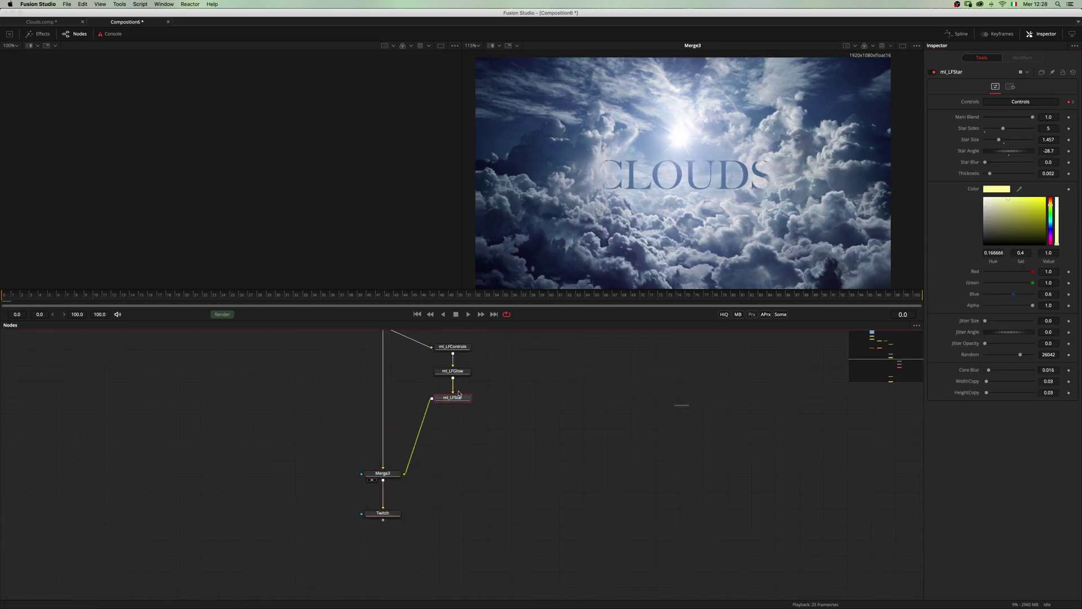
{"action": "key", "text": "shift+space"}
{"action": "type", "text": "lfr"}
{"action": "key", "text": "Down"}
{"action": "key", "text": "Down"}
{"action": "key", "text": "Return"}
{"action": "left_click_drag", "start_coordinate": [415, 399], "coordinate": [462, 429]}
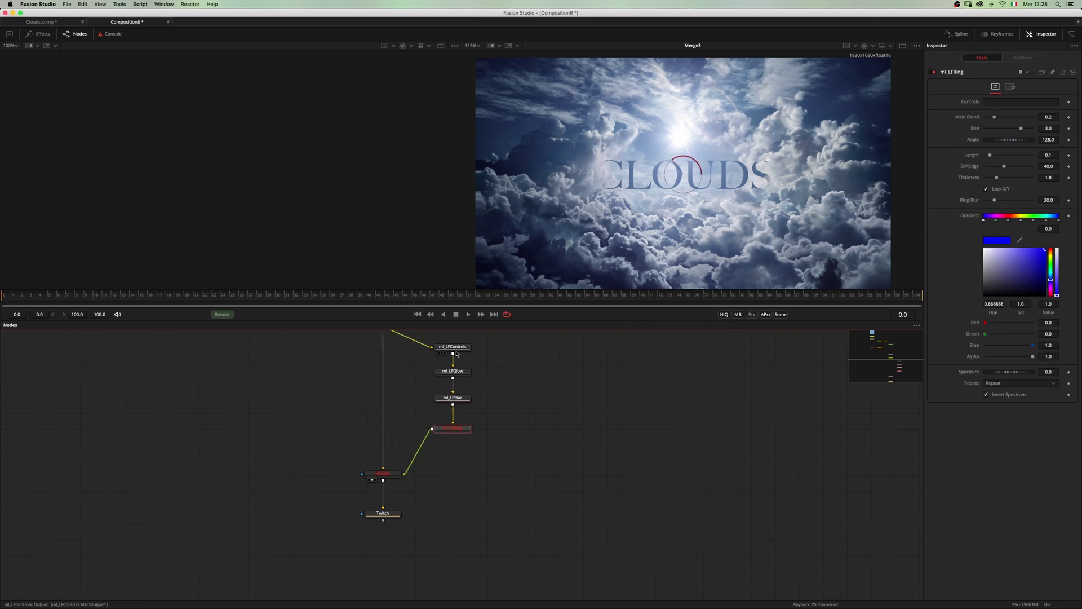
- Link ml_LFRing to ml_LFControls, then reduce the ring's size and adjust its arc around the sun
{"action": "scroll", "coordinate": [653, 163], "scroll_direction": "up", "scroll_amount": 4}
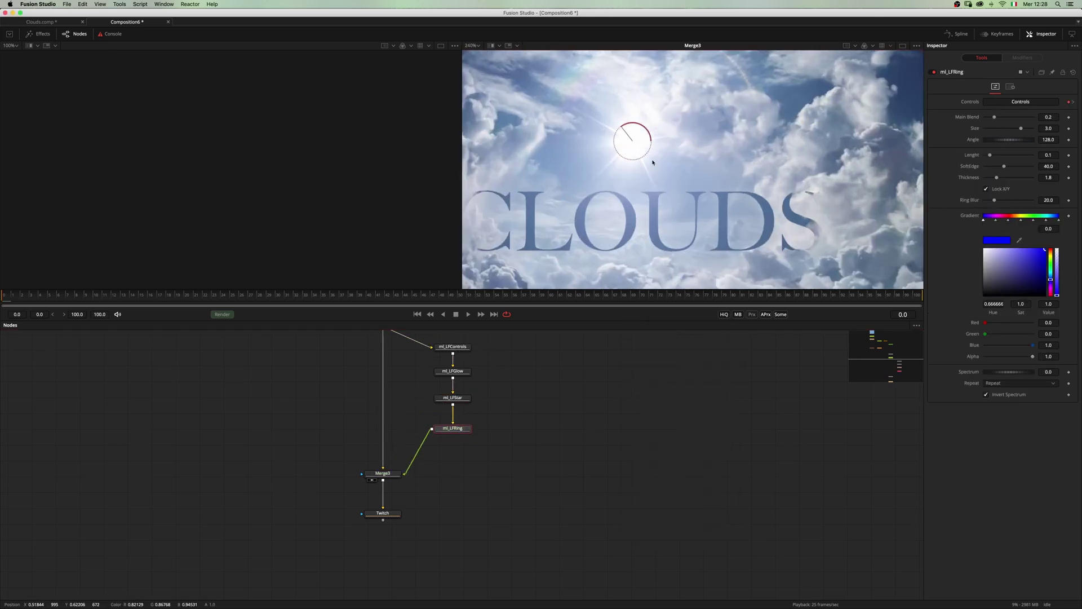
{"action": "left_click_drag", "start_coordinate": [648, 158], "coordinate": [654, 133]}
{"action": "left_click_drag", "start_coordinate": [1022, 128], "coordinate": [1015, 130]}
{"action": "left_click_drag", "start_coordinate": [644, 159], "coordinate": [633, 160]}
{"action": "left_click", "coordinate": [676, 162]}
- Insert an ml_LFIris node after ml_LFRing and link it to ml_LFControls
{"action": "scroll", "coordinate": [676, 162], "scroll_direction": "down", "scroll_amount": 3}
{"action": "left_click_drag", "start_coordinate": [466, 428], "coordinate": [453, 453]}
{"action": "key", "text": "shift+space"}
{"action": "type", "text": "lfir"}
{"action": "key", "text": "Return"}
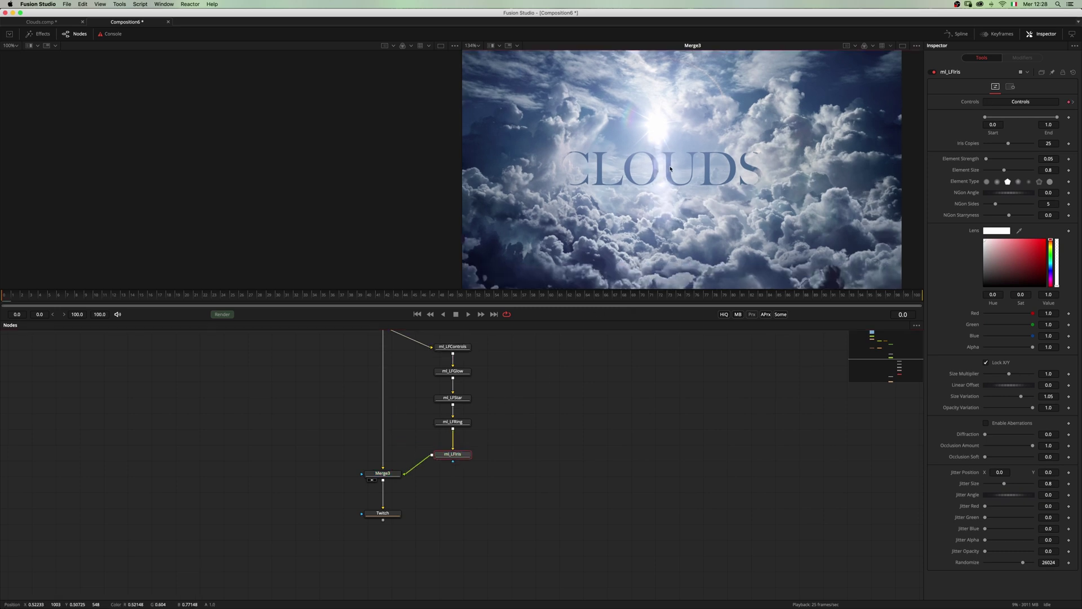
- Set the iris range to start at -0.1 and end at 1.65
{"action": "type", "text": "1."}
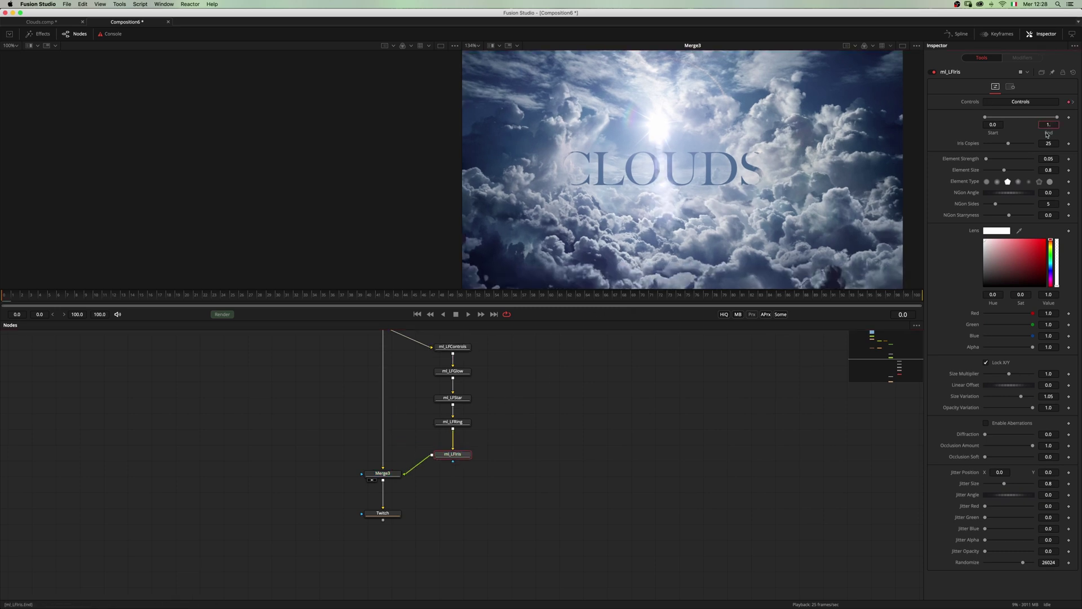
{"action": "type", "text": "65"}
{"action": "key", "text": "Tab"}
{"action": "left_click", "coordinate": [1000, 124]}
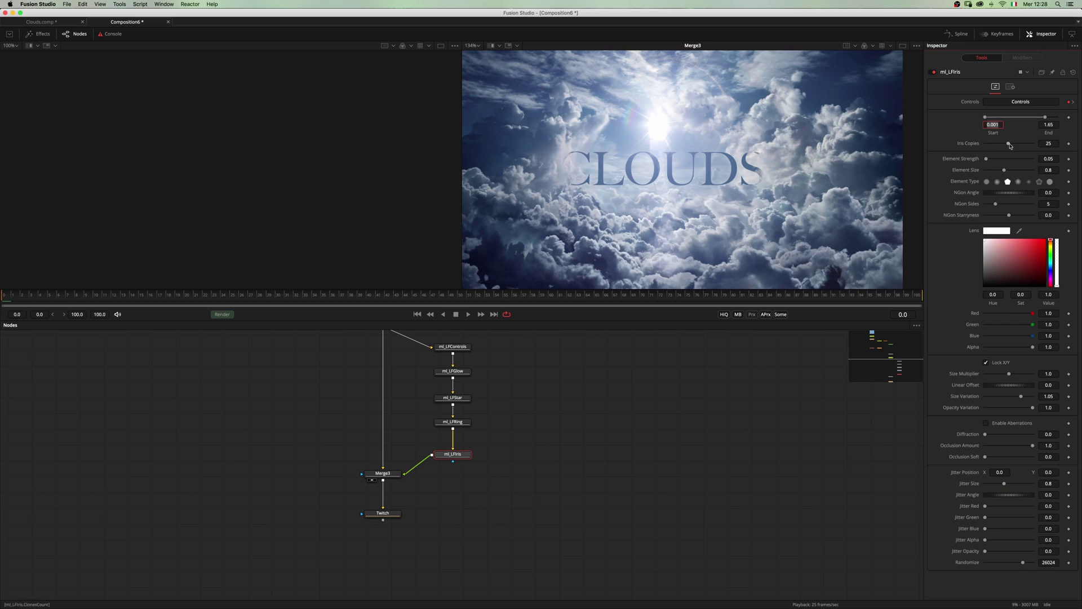
{"action": "type", "text": "-0.1"}
{"action": "key", "text": "Return"}
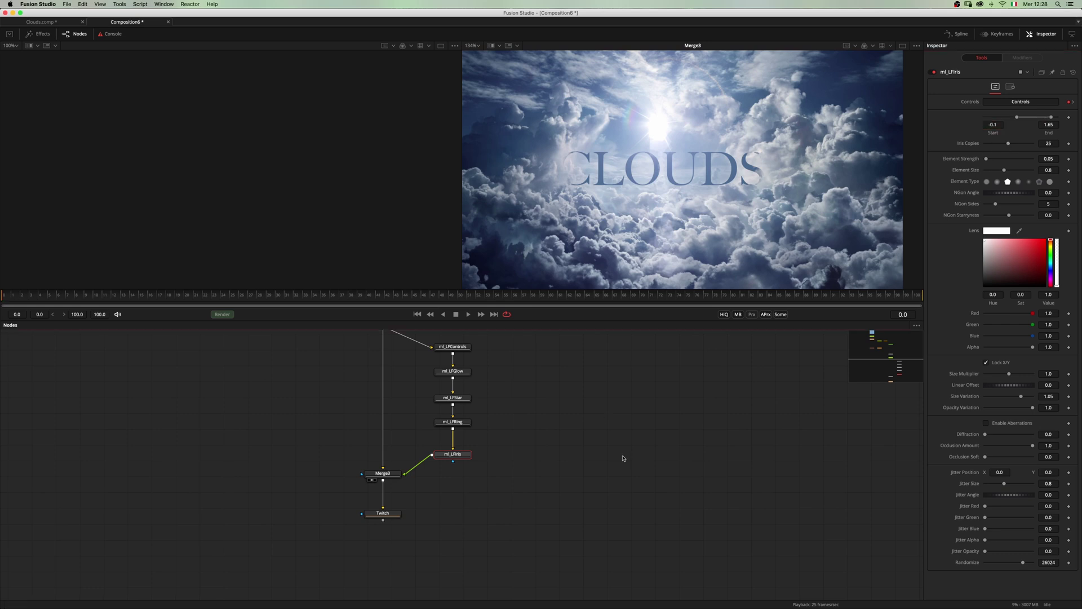
- Set 31 iris copies, element size about 0.535 and size variation about 1.044, enable aberrations, and set jitter red about 0.118 and green about 0.252
{"action": "left_click_drag", "start_coordinate": [1004, 170], "coordinate": [1015, 145]}
{"action": "left_click_drag", "start_coordinate": [1021, 397], "coordinate": [1021, 399]}
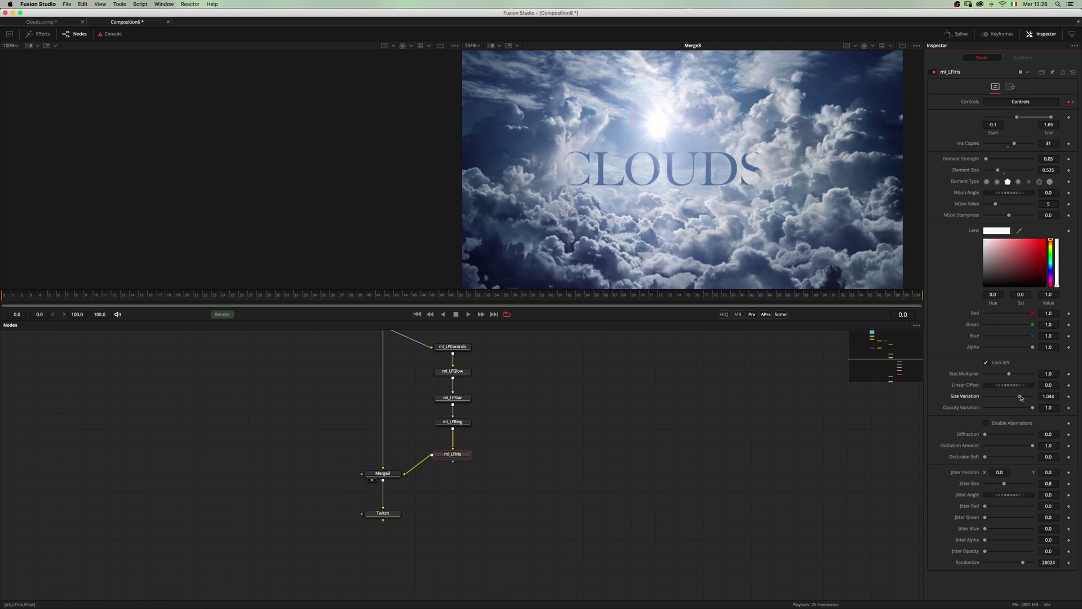
{"action": "left_click_drag", "start_coordinate": [985, 506], "coordinate": [998, 519]}
{"action": "scroll", "coordinate": [556, 454], "scroll_direction": "up", "scroll_amount": 3}
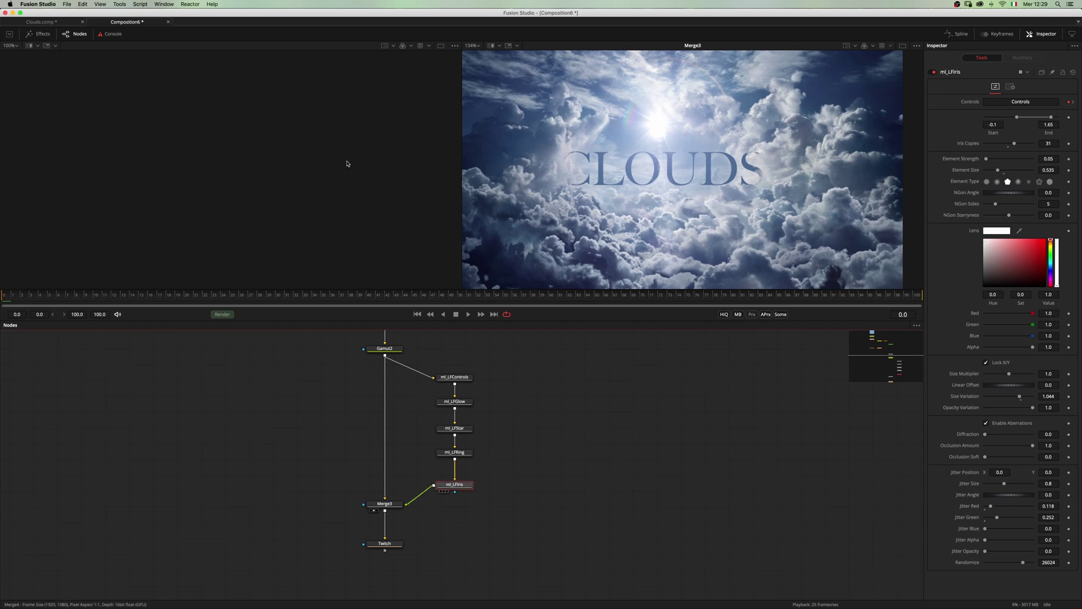
- Show ml_LFIris in the empty viewer and set NGon starryness to about -0.27, size variation to 1.035 and jitter size to 0.94
{"action": "key", "text": "1"}
{"action": "left_click_drag", "start_coordinate": [1010, 215], "coordinate": [1002, 217]}
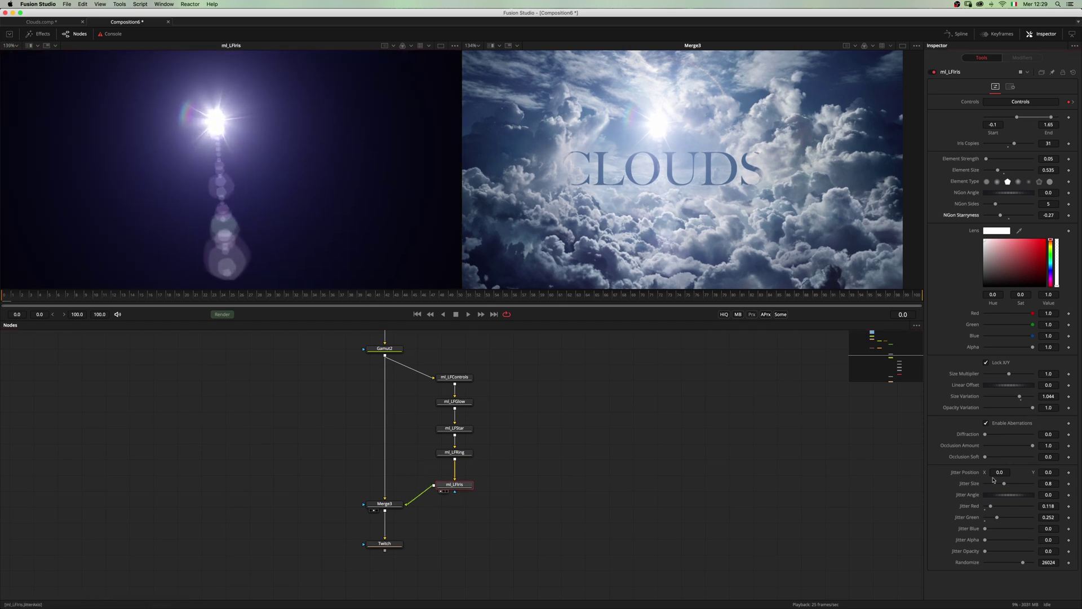
{"action": "left_click_drag", "start_coordinate": [1027, 396], "coordinate": [1024, 391]}
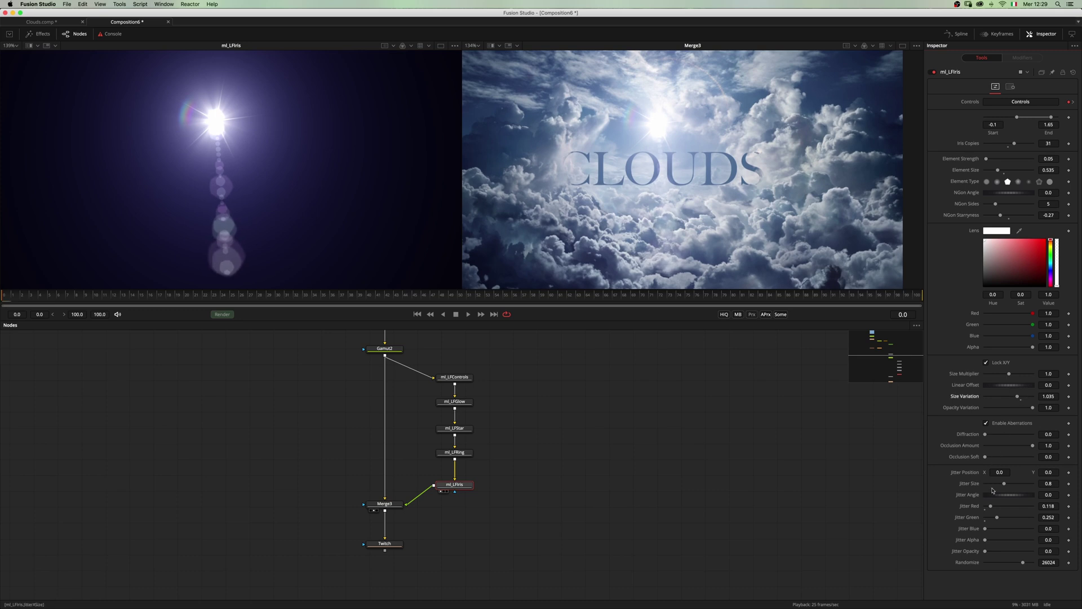
{"action": "left_click_drag", "start_coordinate": [1005, 484], "coordinate": [1008, 485]}
- Set ml_LFControls occlusion to about -0.275 and aberration to about 0.167, and the iris diffraction to about 0.375
{"action": "left_click", "coordinate": [443, 375]}
{"action": "mouse_move", "coordinate": [1010, 145]}
{"action": "left_mouse_down"}
{"action": "mouse_move", "coordinate": [989, 144]}
{"action": "mouse_move", "coordinate": [1017, 156]}
{"action": "left_mouse_up"}
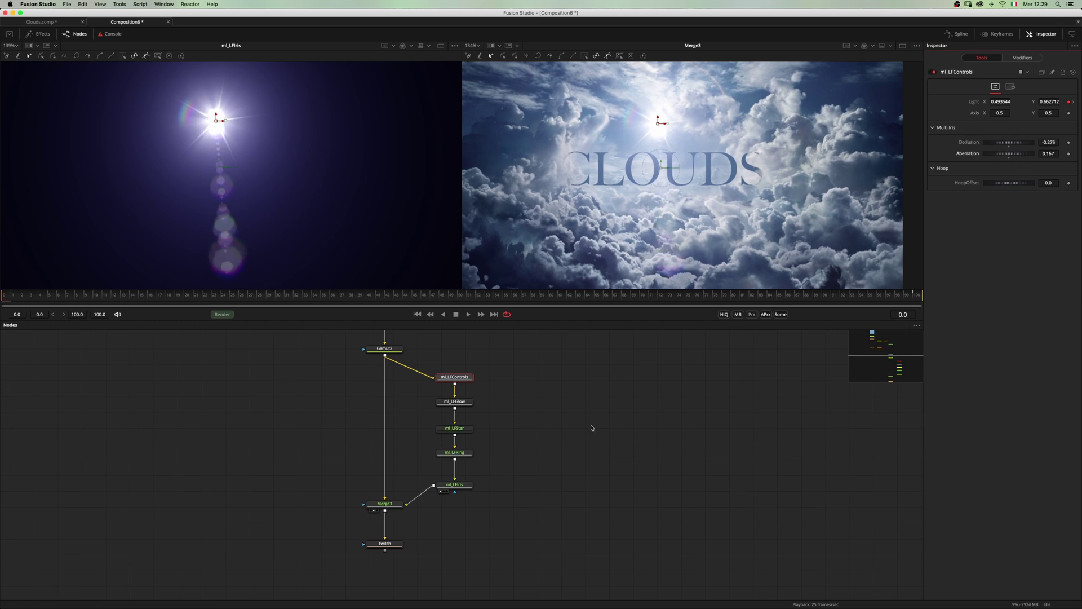
{"action": "left_click", "coordinate": [454, 484]}
{"action": "left_click_drag", "start_coordinate": [985, 436], "coordinate": [998, 435]}
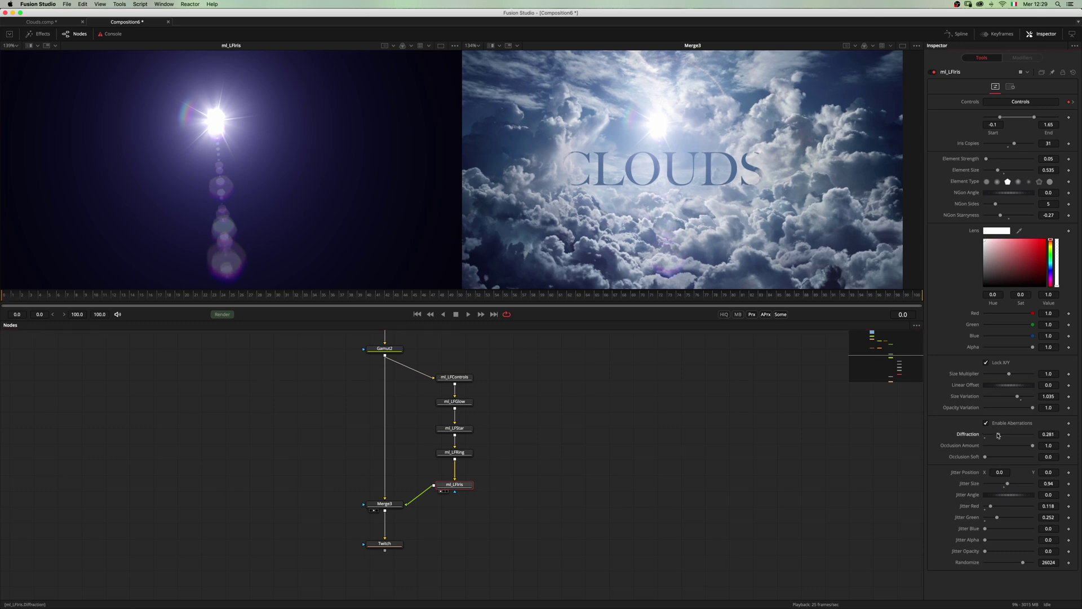
{"action": "left_click", "coordinate": [623, 470]}
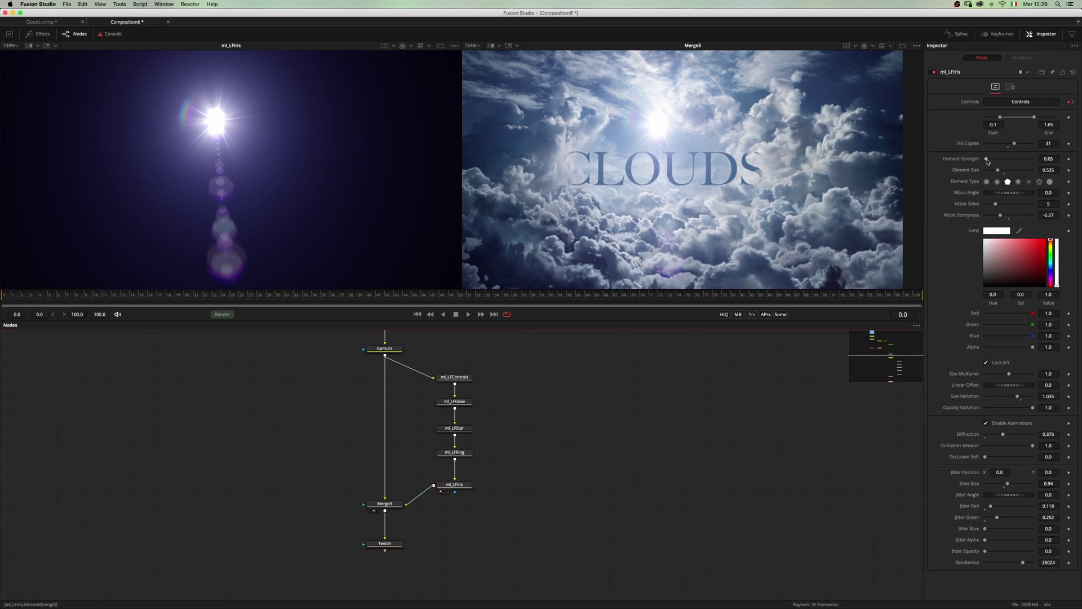
- Raise the iris element strength to about 0.093
{"action": "left_click_drag", "start_coordinate": [988, 160], "coordinate": [1000, 161]}
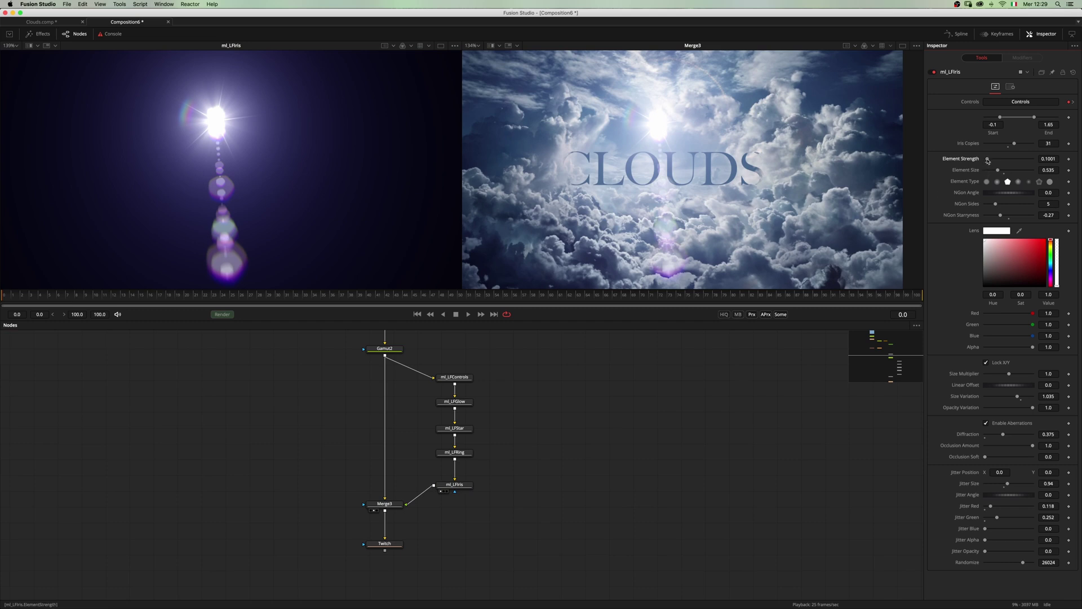
{"action": "left_click_drag", "start_coordinate": [987, 159], "coordinate": [986, 161]}
{"action": "left_click_drag", "start_coordinate": [530, 417], "coordinate": [525, 349]}
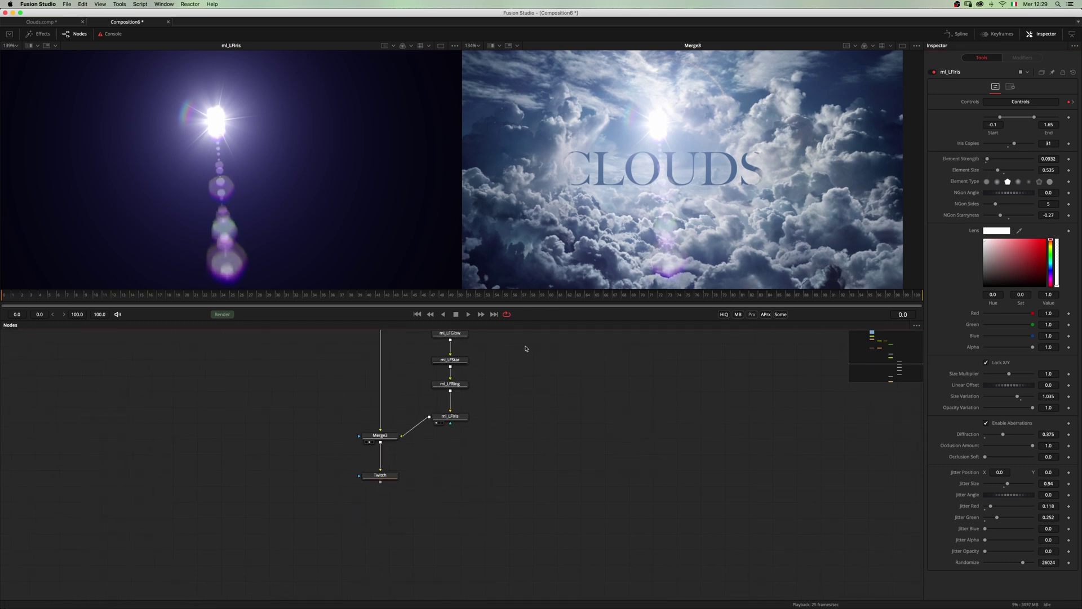
{"action": "scroll", "coordinate": [447, 495], "scroll_direction": "up", "scroll_amount": 2}
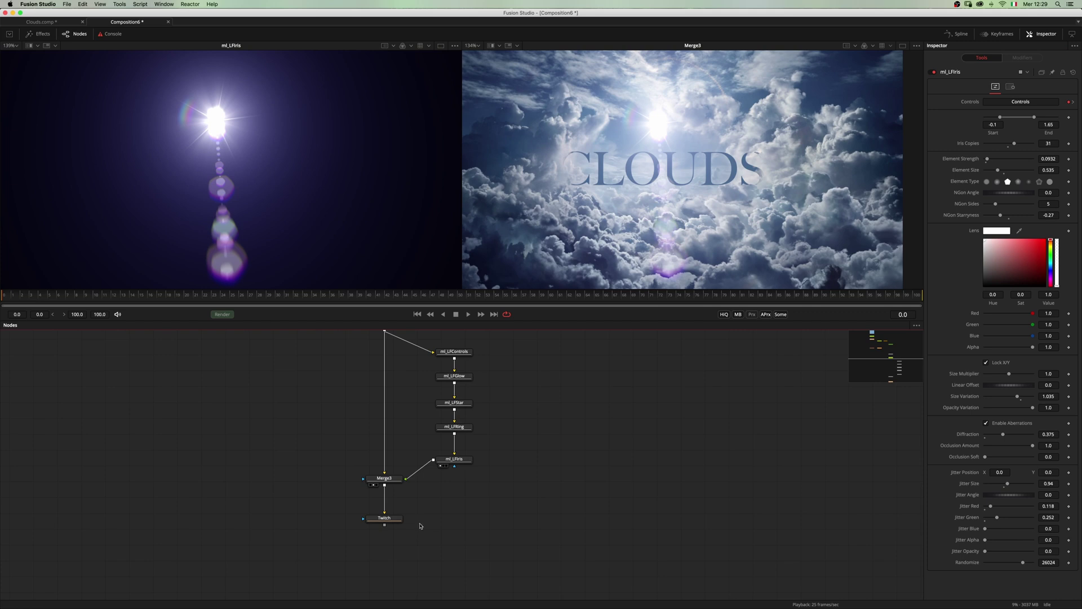
- Set the iris randomize value to 16024 and lower the element strength to soften the flare elements
{"action": "left_click", "coordinate": [1011, 564]}
{"action": "left_click", "coordinate": [1008, 563]}
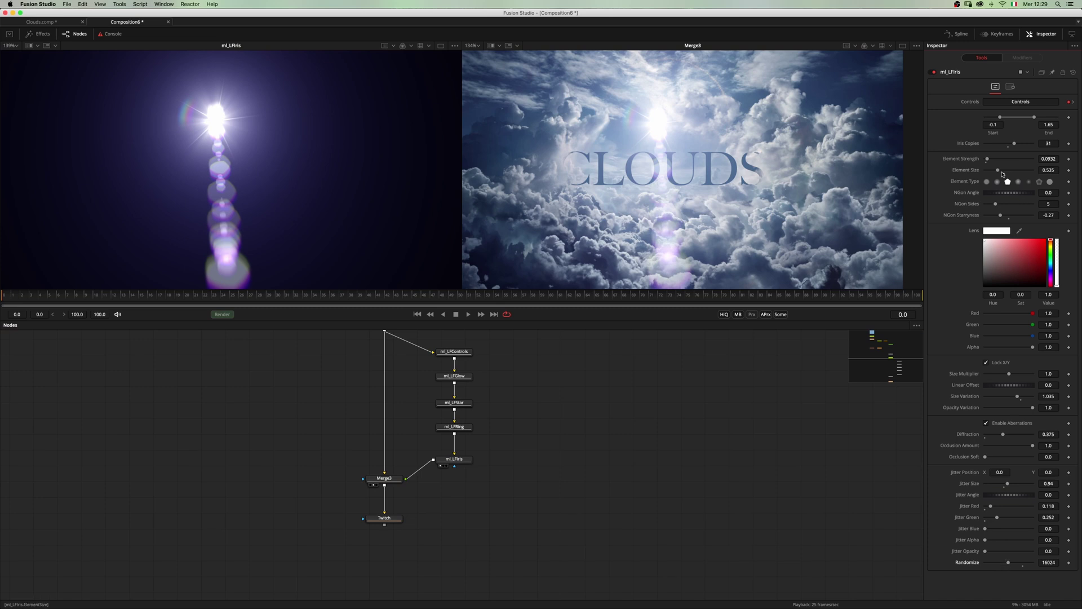
{"action": "left_click_drag", "start_coordinate": [989, 161], "coordinate": [982, 174]}
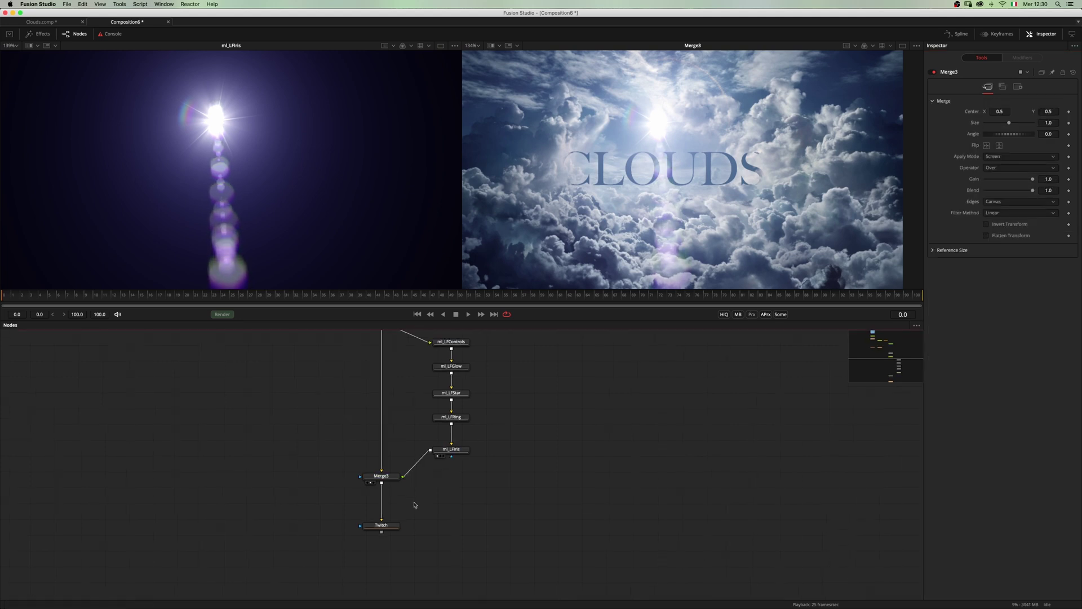
- Show Twitch in the viewer and add an ml_FastChroma node after it
{"action": "left_click_drag", "start_coordinate": [381, 525], "coordinate": [707, 227]}
{"action": "left_click_drag", "start_coordinate": [384, 526], "coordinate": [383, 515]}
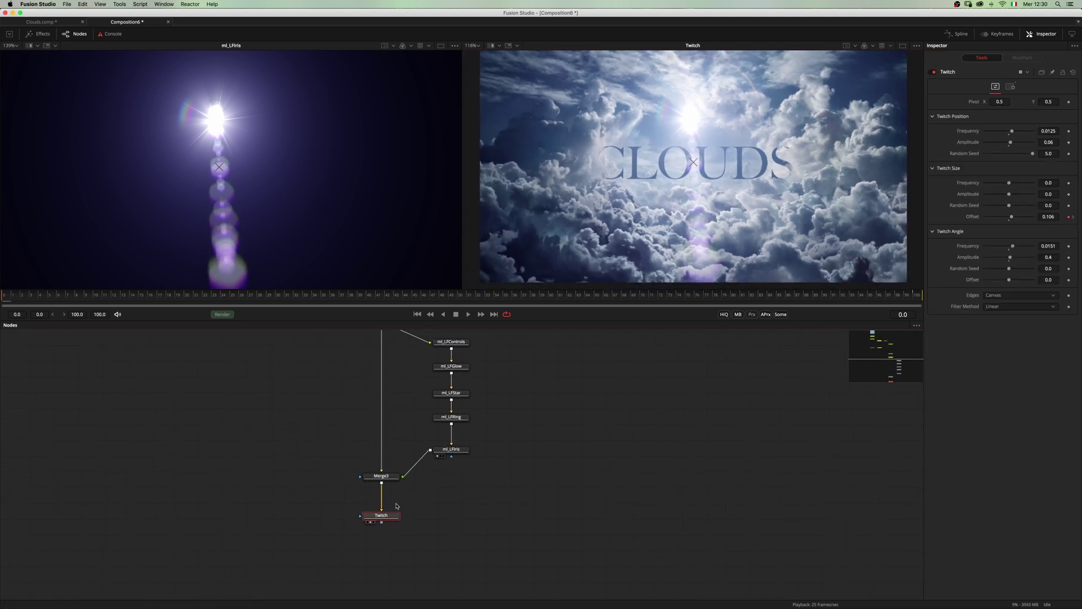
{"action": "key", "text": "shift+space"}
{"action": "type", "text": "lfir"}
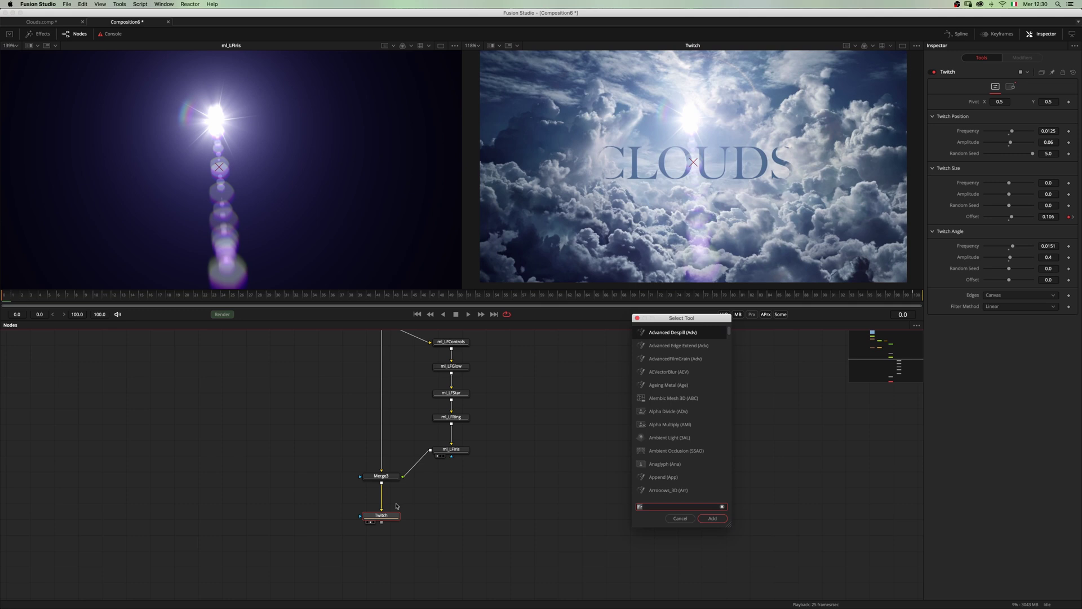
{"action": "type", "text": "fastc"}
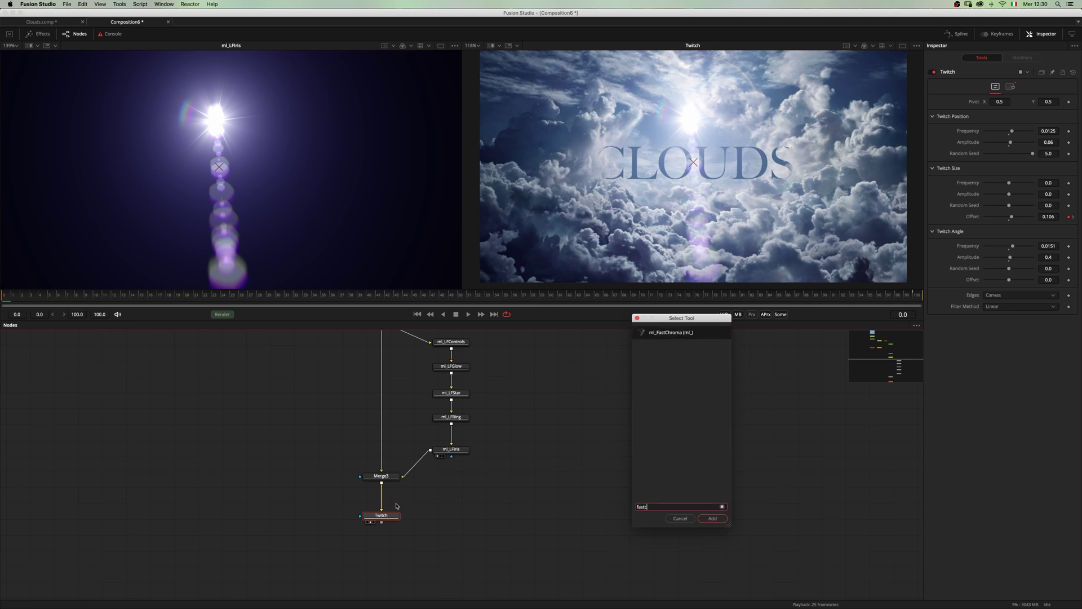
{"action": "key", "text": "Return"}
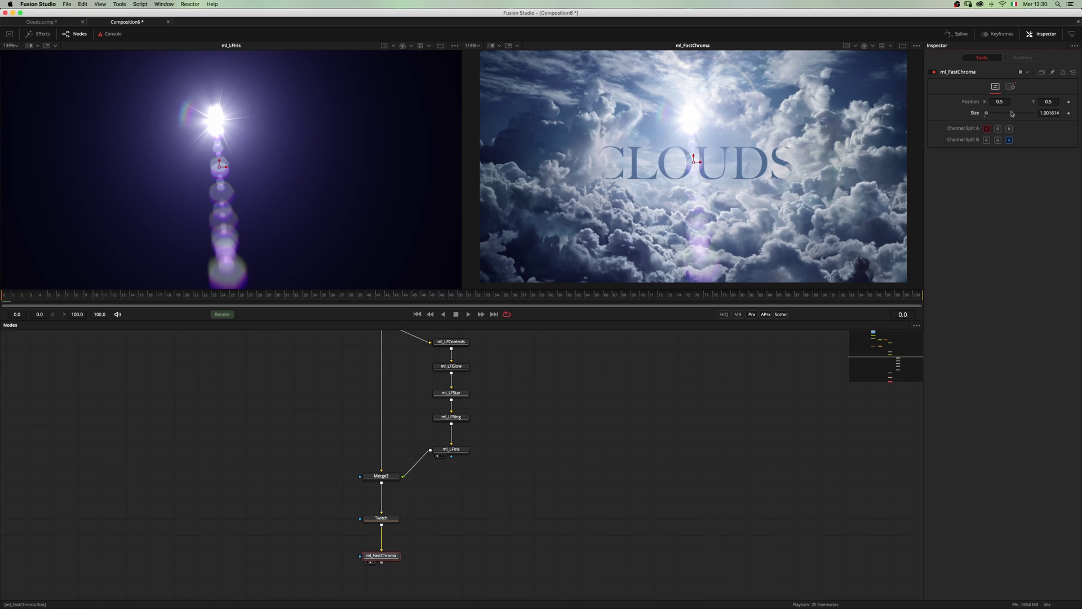
- Set the ml_FastChroma size to about 1.0055 and inspect the colour fringing on the title
{"action": "left_click_drag", "start_coordinate": [986, 113], "coordinate": [969, 120]}
{"action": "scroll", "coordinate": [550, 121], "scroll_direction": "up", "scroll_amount": 5}
{"action": "scroll", "coordinate": [823, 214], "scroll_direction": "down", "scroll_amount": 5}
{"action": "left_click_drag", "start_coordinate": [719, 172], "coordinate": [745, 167]}
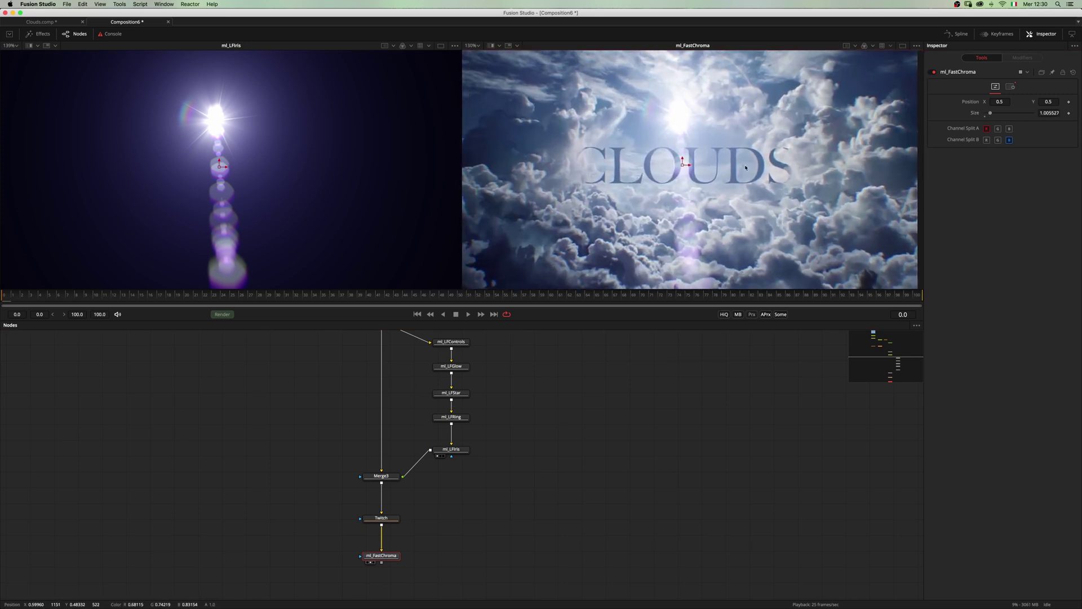
{"action": "scroll", "coordinate": [746, 168], "scroll_direction": "down", "scroll_amount": 2}
- Add a Color Corrector after ml_FastChroma, place it lower, and show it in the viewer
{"action": "scroll", "coordinate": [546, 376], "scroll_direction": "down", "scroll_amount": 3}
{"action": "left_click", "coordinate": [384, 458]}
{"action": "key", "text": "shift+space"}
{"action": "type", "text": "cc"}
{"action": "key", "text": "Return"}
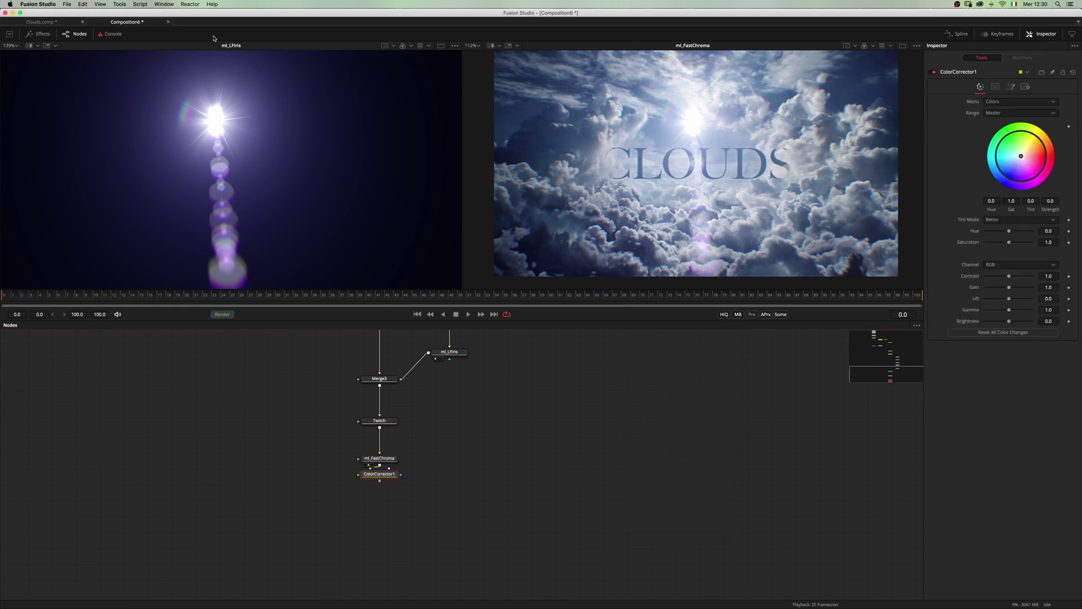
{"action": "left_click_drag", "start_coordinate": [382, 474], "coordinate": [383, 494]}
{"action": "key", "text": "2"}
- Set the Color Corrector's gamma to about 0.784, saturation to about 1.165 and hue to about -0.019
{"action": "left_click_drag", "start_coordinate": [1009, 310], "coordinate": [1006, 310]}
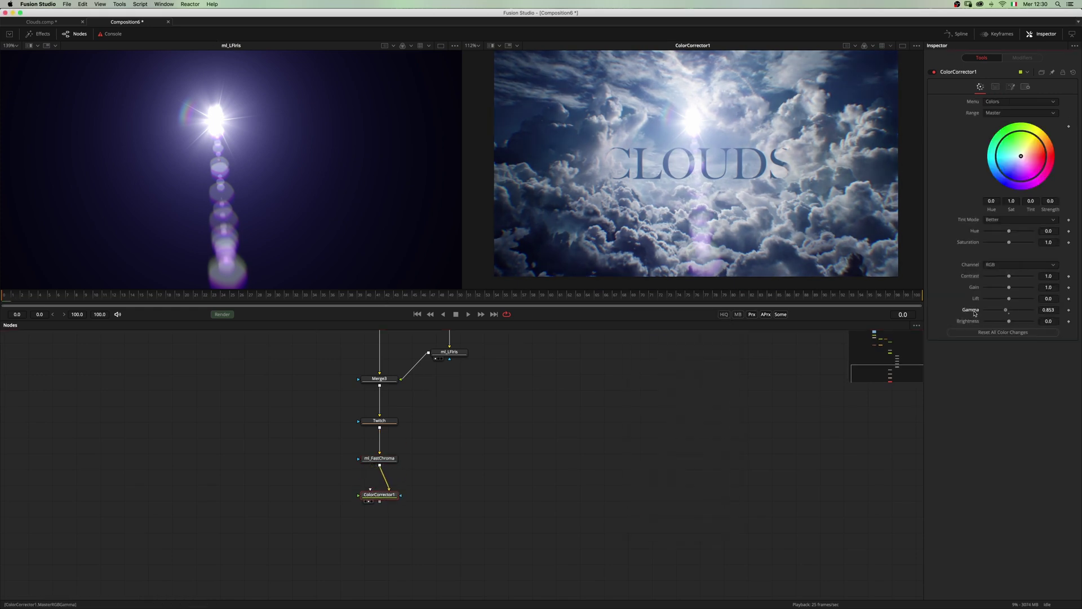
{"action": "left_click_drag", "start_coordinate": [1010, 240], "coordinate": [1059, 243]}
{"action": "left_click_drag", "start_coordinate": [1010, 232], "coordinate": [1008, 233]}
{"action": "left_click_drag", "start_coordinate": [1005, 310], "coordinate": [990, 314]}
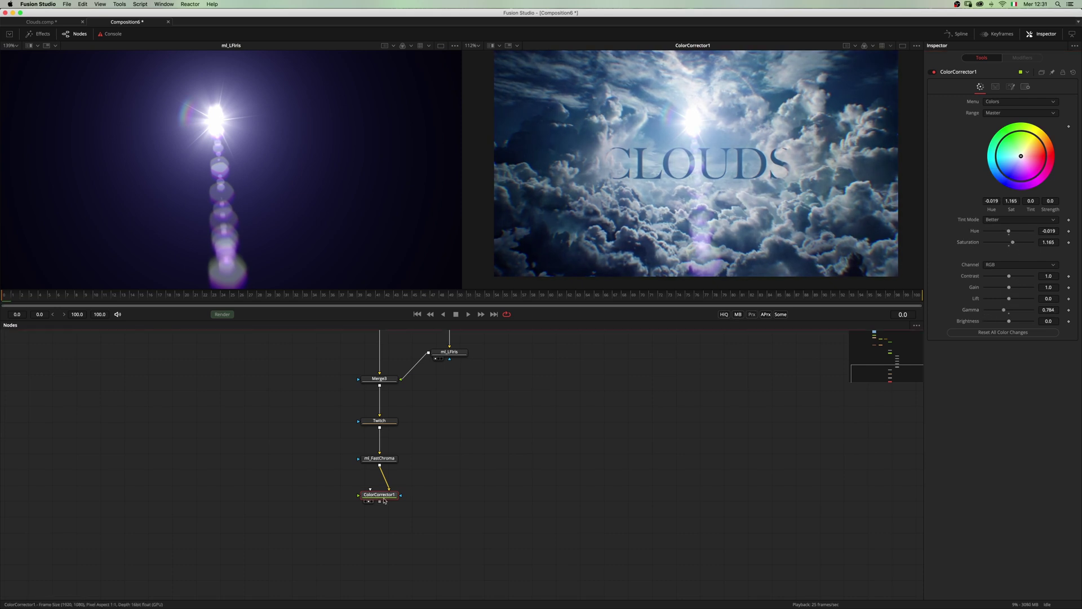
- Add a Film Grain node after the Color Corrector
{"action": "key", "text": "shift+space"}
{"action": "type", "text": "cc"}
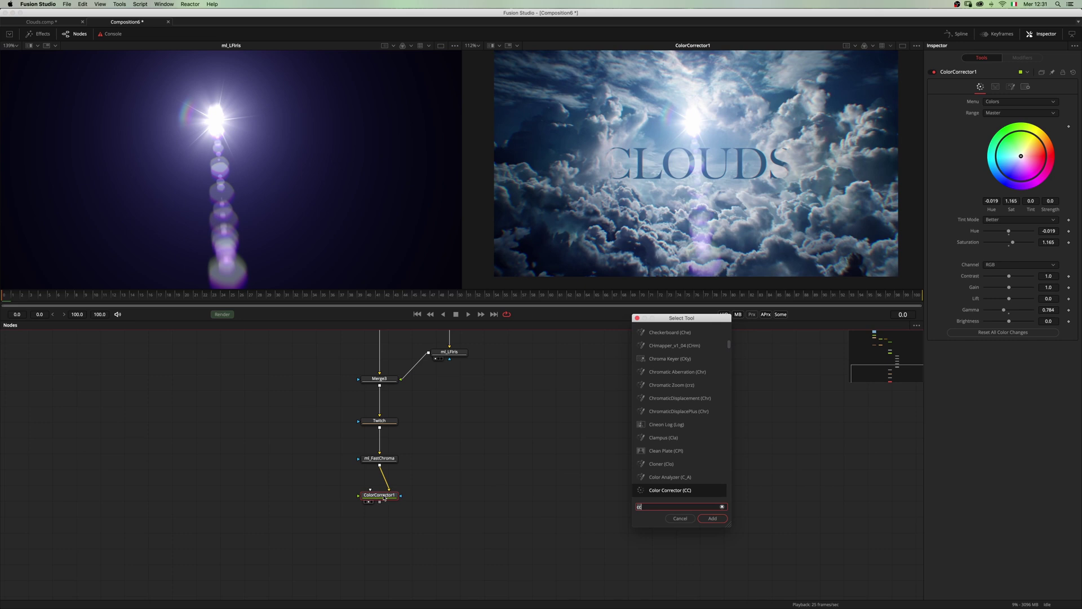
{"action": "key", "text": "BackSpace"}
{"action": "key", "text": "BackSpace"}
{"action": "type", "text": "film"}
{"action": "key", "text": "Return"}
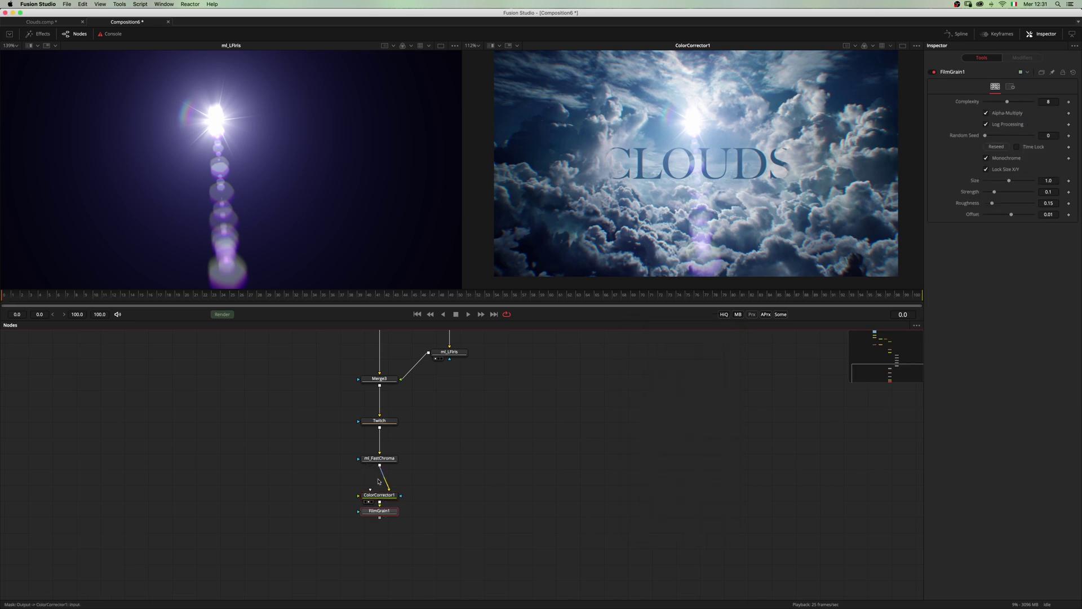
- Show the Film Grain node in the composite viewer and set its size to about 0.89 and strength to about 0.0228
{"action": "left_click_drag", "start_coordinate": [379, 511], "coordinate": [694, 197]}
{"action": "scroll", "coordinate": [712, 168], "scroll_direction": "up", "scroll_amount": 3}
{"action": "scroll", "coordinate": [799, 141], "scroll_direction": "down", "scroll_amount": 2}
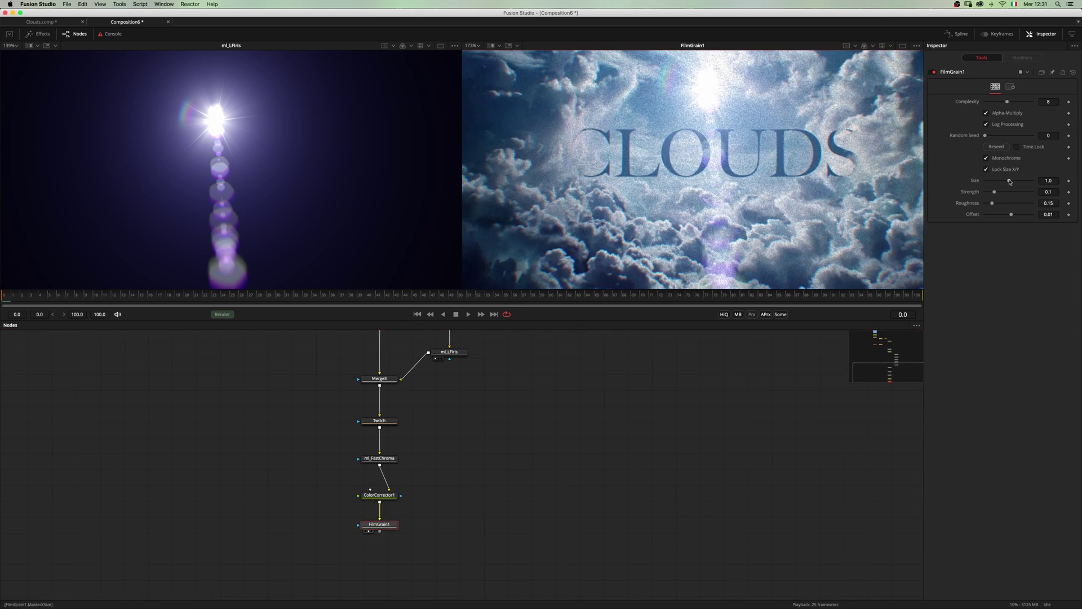
{"action": "left_click_drag", "start_coordinate": [1010, 182], "coordinate": [988, 193]}
{"action": "scroll", "coordinate": [900, 159], "scroll_direction": "up", "scroll_amount": 2}
{"action": "scroll", "coordinate": [743, 200], "scroll_direction": "down", "scroll_amount": 2}
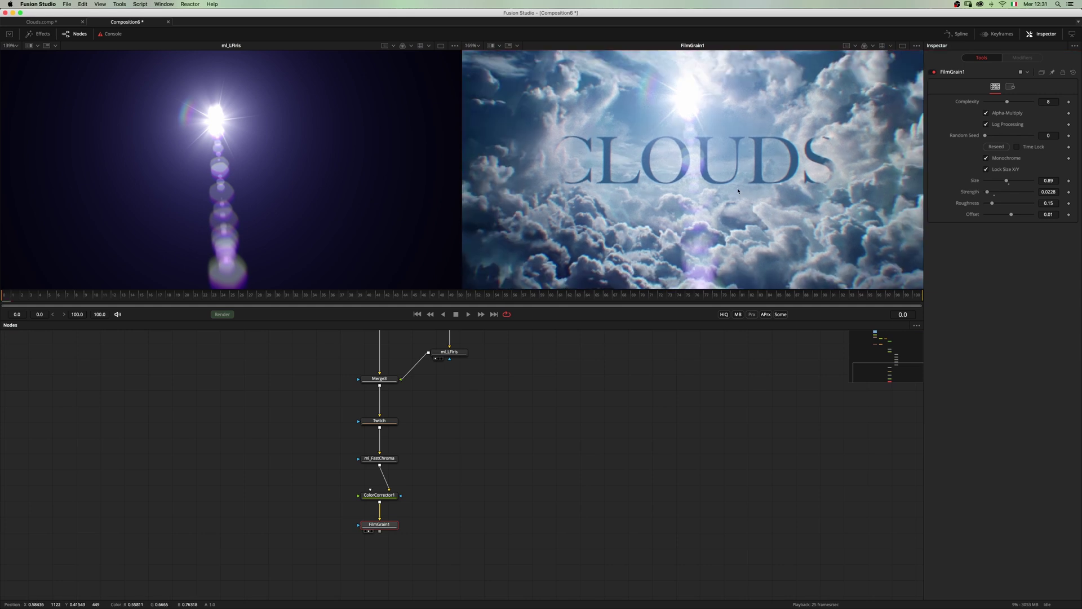
- Set the Color Corrector's contrast to about 1.105 and saturation to about 1.13, judging the whole frame
{"action": "left_click", "coordinate": [380, 495]}
{"action": "left_click_drag", "start_coordinate": [1012, 282], "coordinate": [1026, 279]}
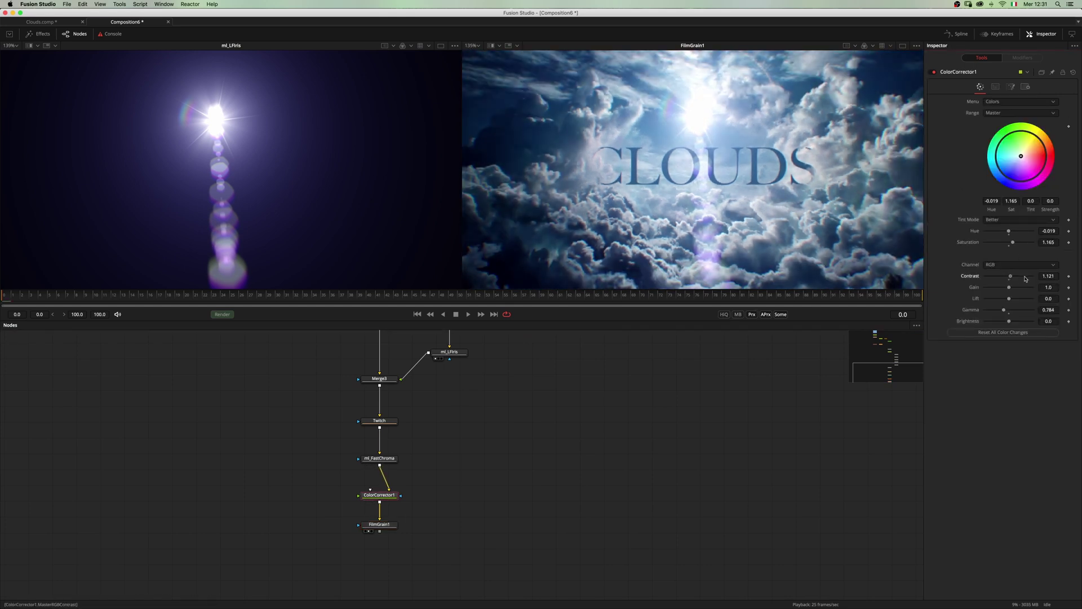
{"action": "scroll", "coordinate": [401, 481], "scroll_direction": "down", "scroll_amount": 2}
{"action": "scroll", "coordinate": [689, 194], "scroll_direction": "down", "scroll_amount": 3}
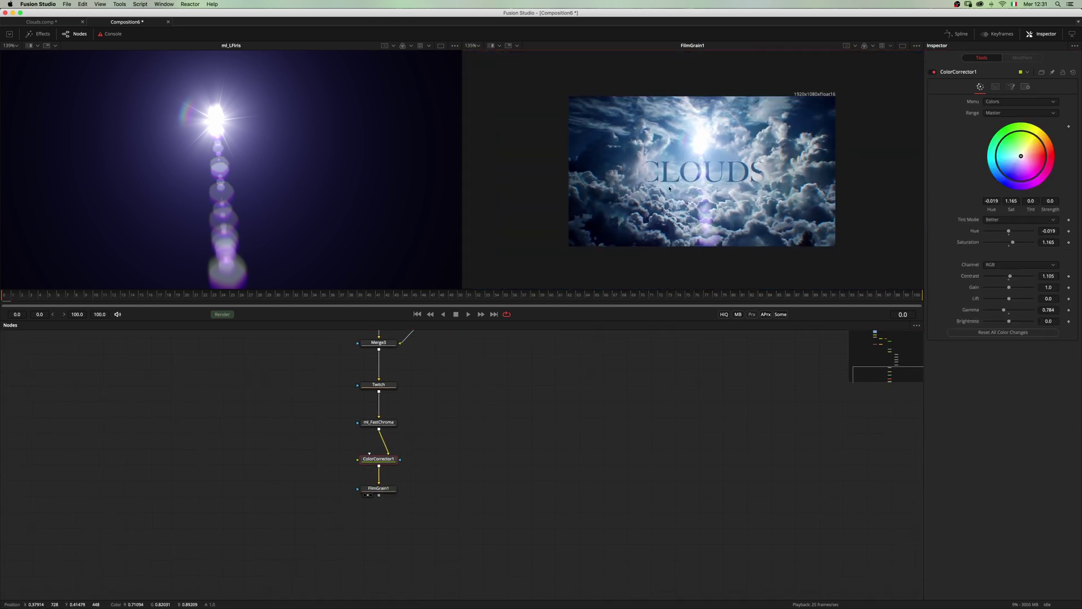
{"action": "scroll", "coordinate": [689, 194], "scroll_direction": "up", "scroll_amount": 2}
{"action": "left_click_drag", "start_coordinate": [1015, 243], "coordinate": [1004, 248]}
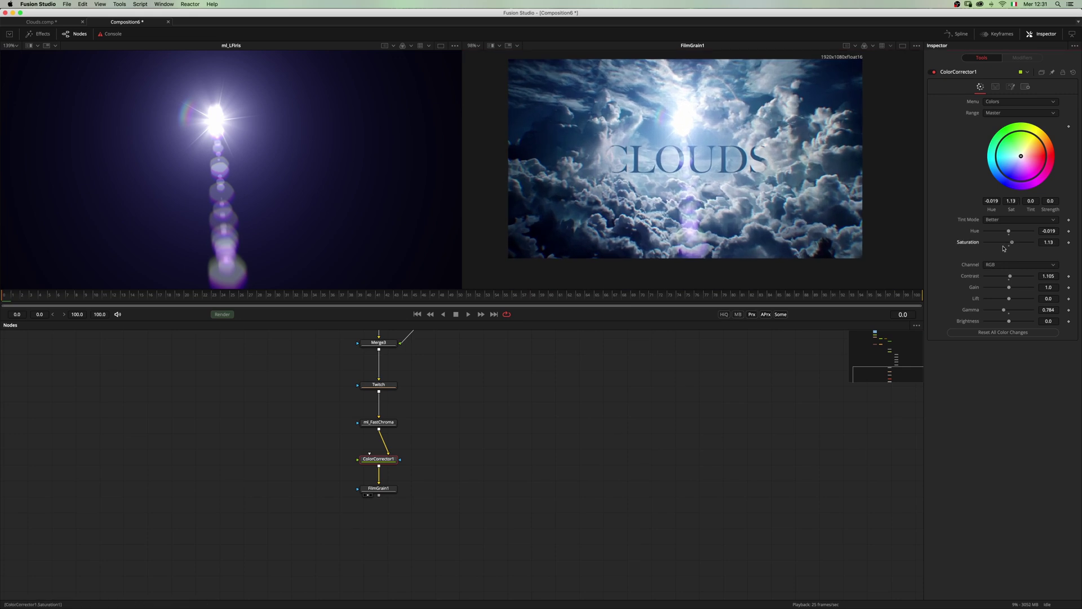
- Add an ml_AspectRatio node after the Film Grain node
{"action": "left_click", "coordinate": [378, 488]}
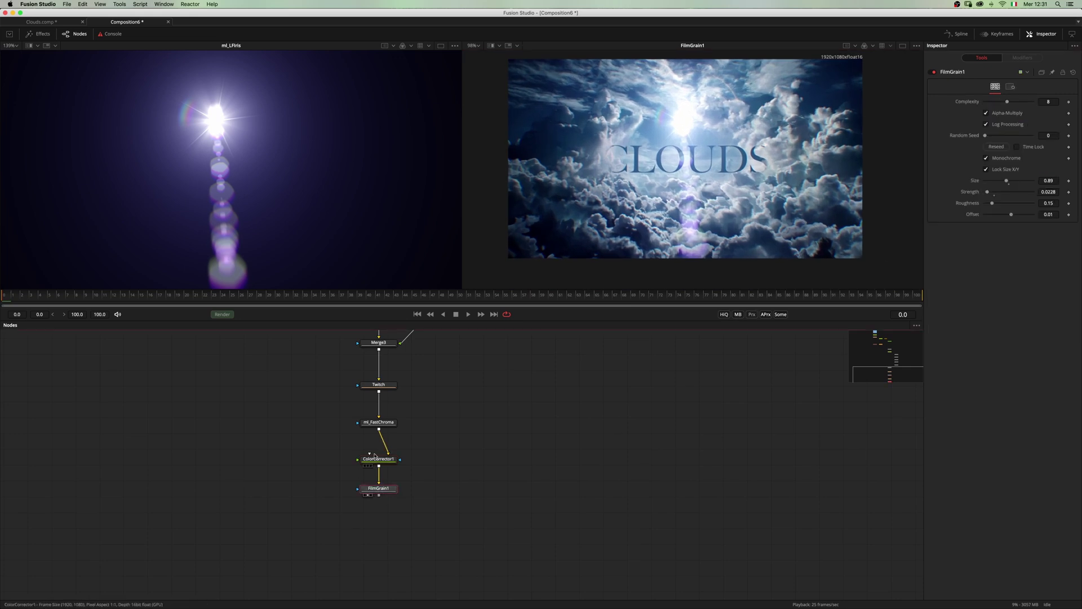
{"action": "key", "text": "shift+space"}
{"action": "type", "text": "film"}
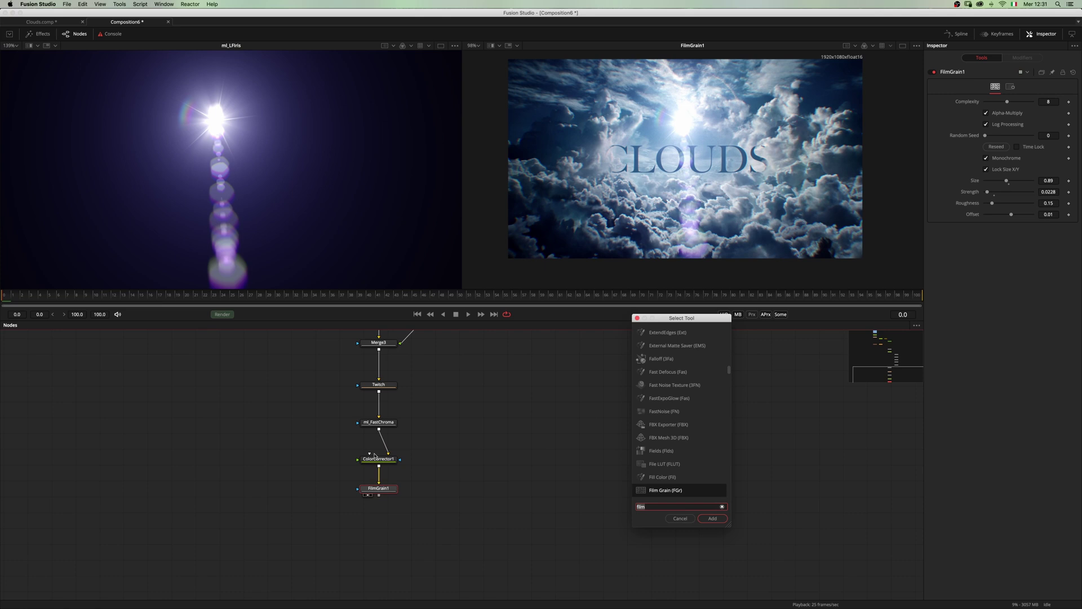
{"action": "key", "text": "BackSpace"}
{"action": "key", "text": "BackSpace"}
{"action": "key", "text": "BackSpace"}
{"action": "key", "text": "BackSpace"}
{"action": "type", "text": "aspe"}
{"action": "key", "text": "Return"}
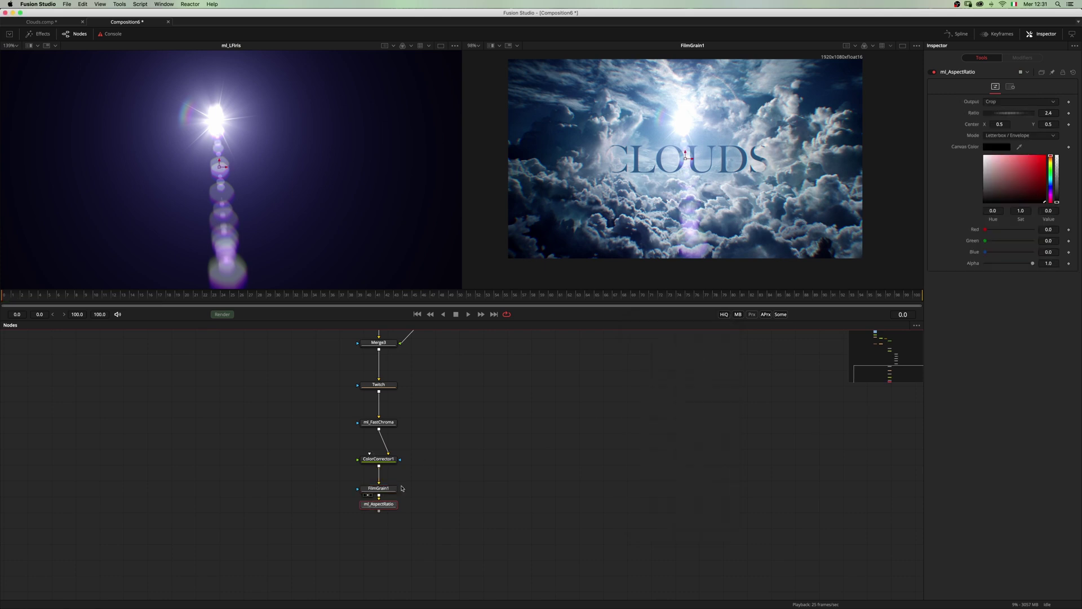
- Set the ml_AspectRatio ratio to 2.35 and its output to Letterbox
{"action": "left_click", "coordinate": [1053, 113]}
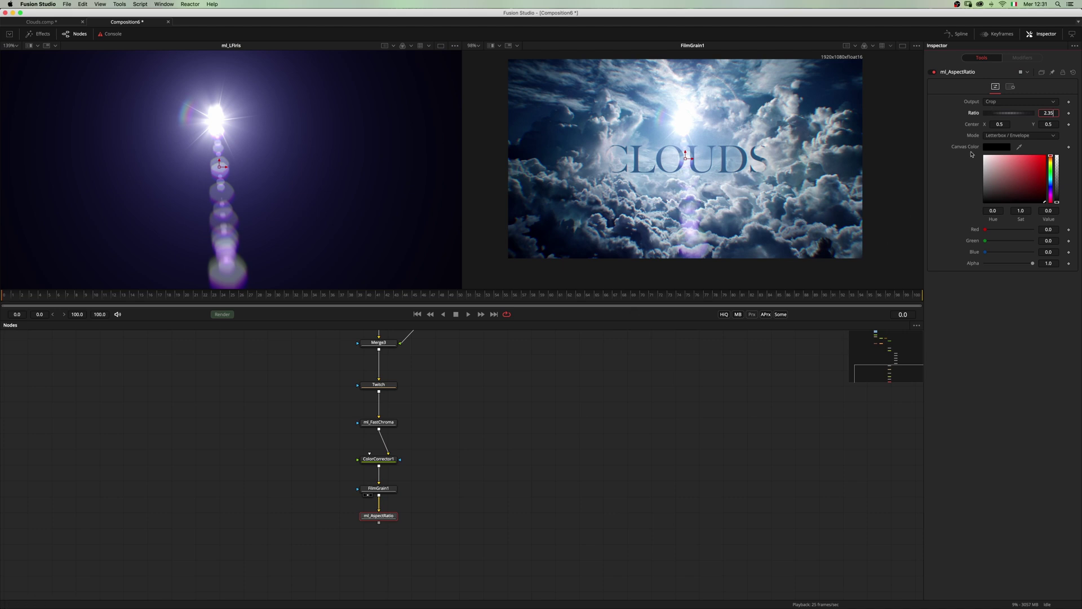
{"action": "left_click", "coordinate": [979, 382]}
{"action": "left_click", "coordinate": [1022, 104]}
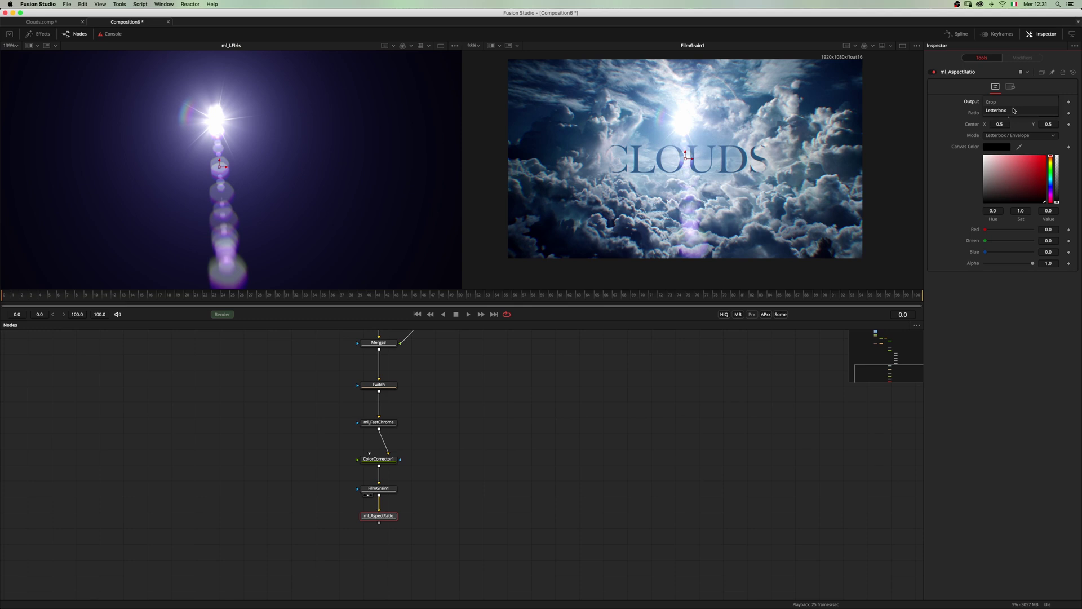
{"action": "left_click", "coordinate": [1013, 110]}
- Show ml_AspectRatio in a single enlarged viewer fitted to the frame with the node graph hidden, and play the animation
{"action": "left_click_drag", "start_coordinate": [392, 517], "coordinate": [718, 178]}
{"action": "left_click", "coordinate": [902, 46]}
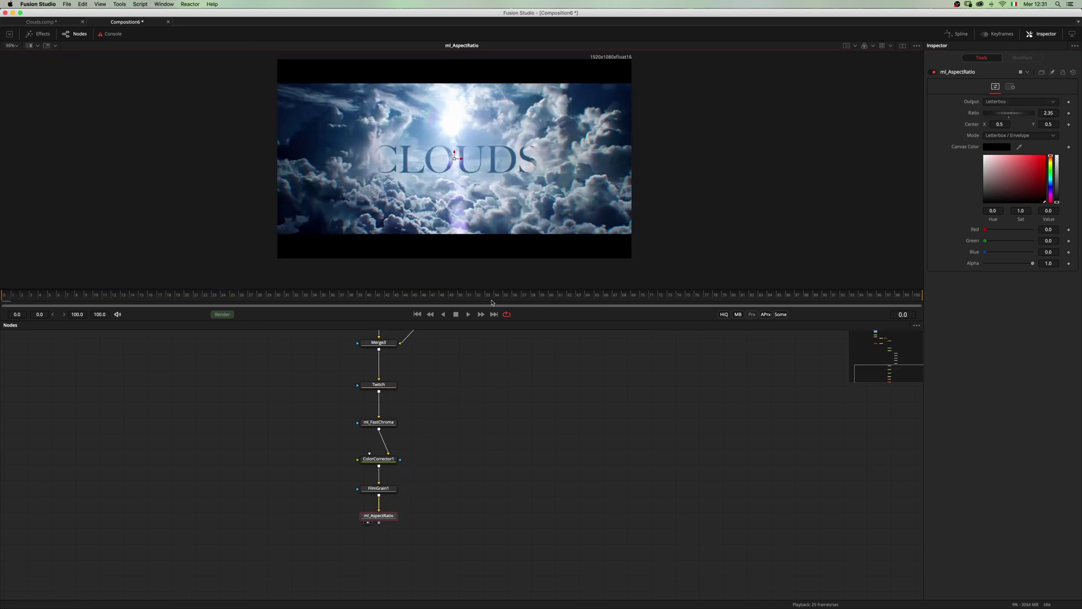
{"action": "left_click_drag", "start_coordinate": [513, 319], "coordinate": [503, 385]}
{"action": "key", "text": "ctrl+f"}
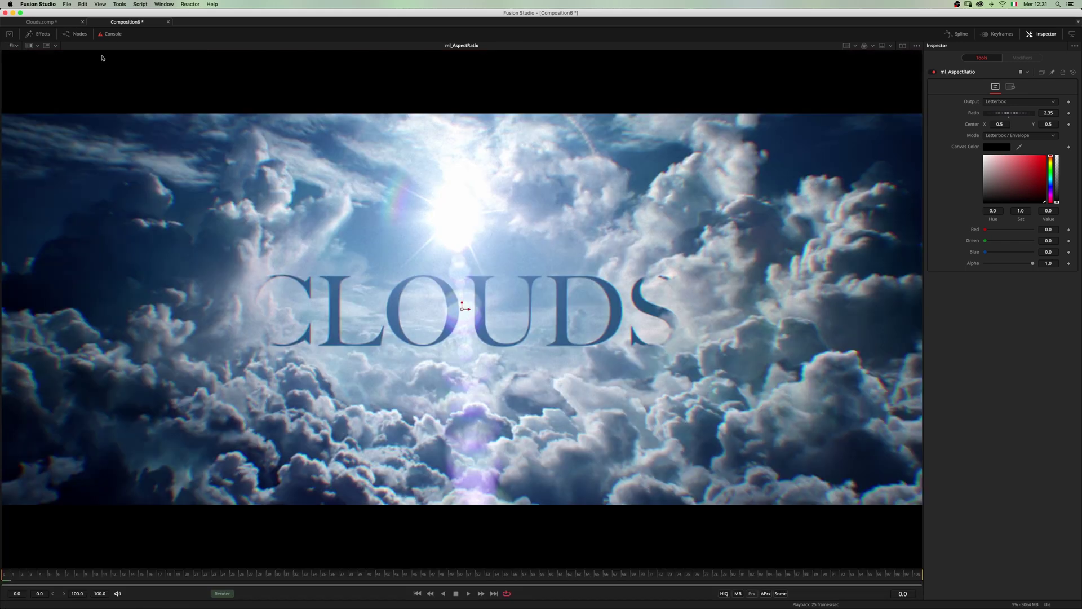
{"action": "left_click", "coordinate": [80, 34]}
{"action": "key", "text": "space"}
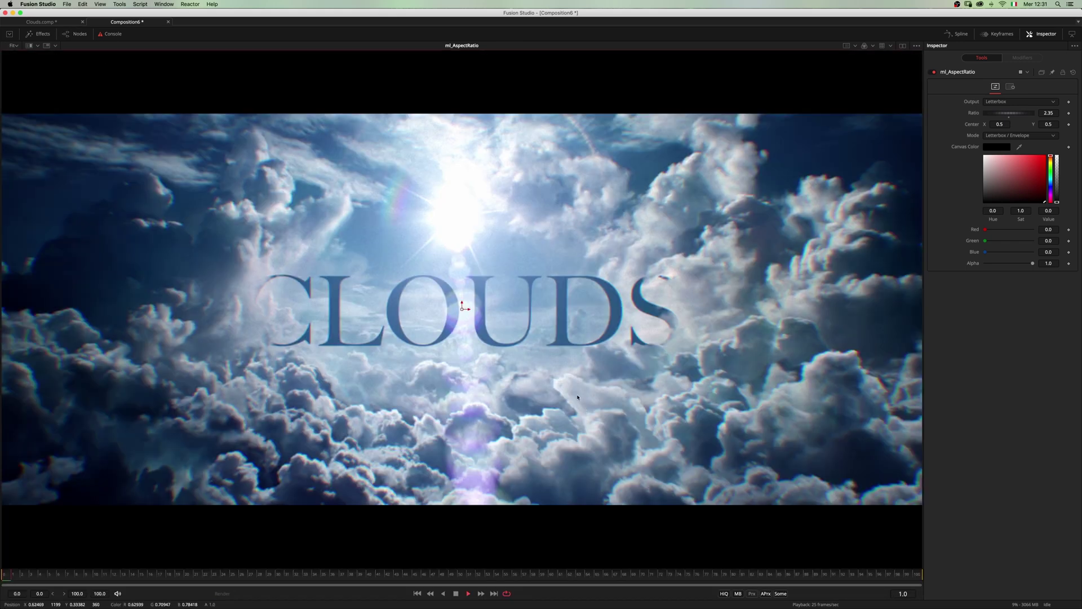